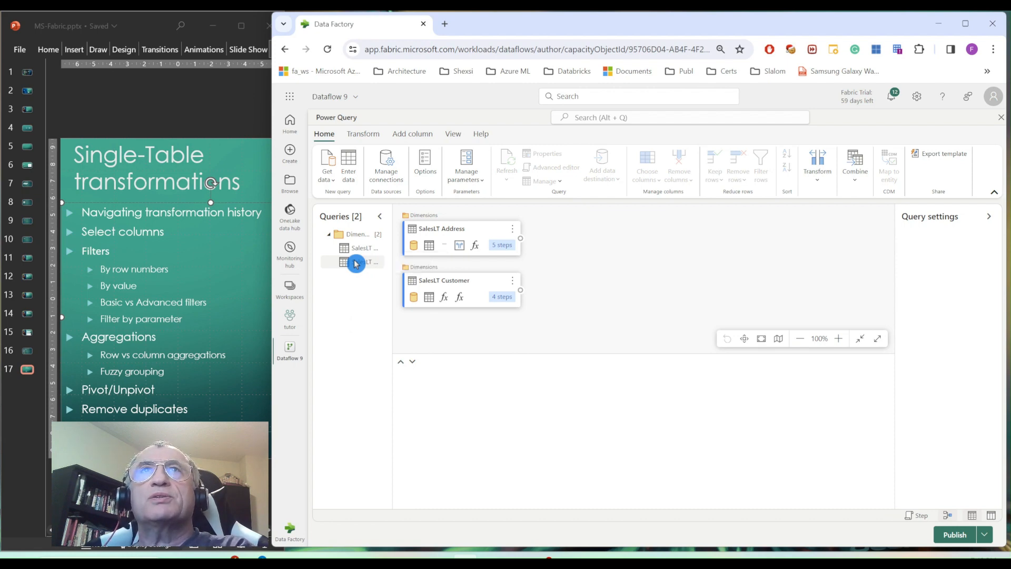
Duplicate the SalesLT Customer query and point the copy's Navigation 1 formula to the SalesOrderDetail item.
right_click(356, 263)
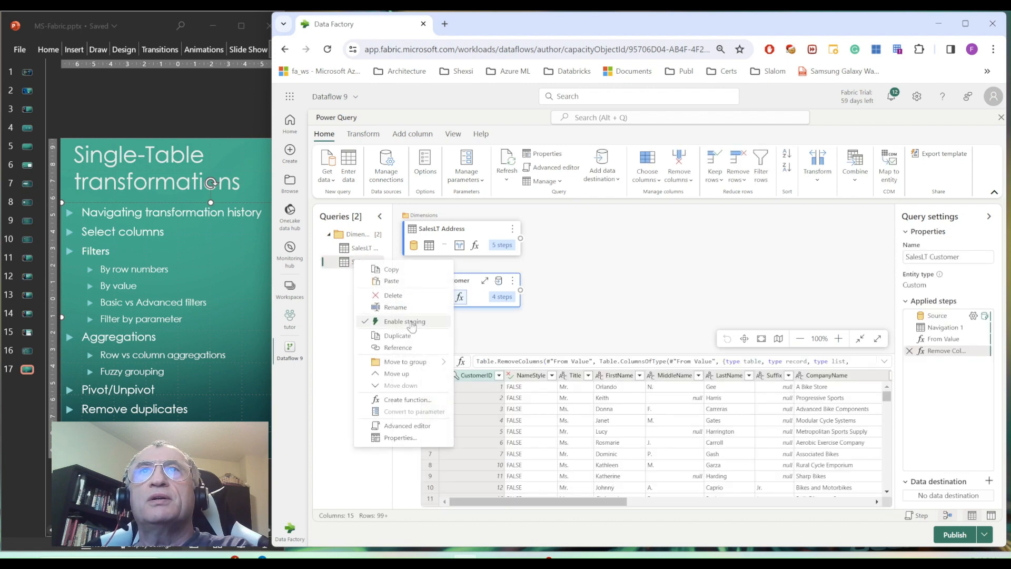
left_click(409, 337)
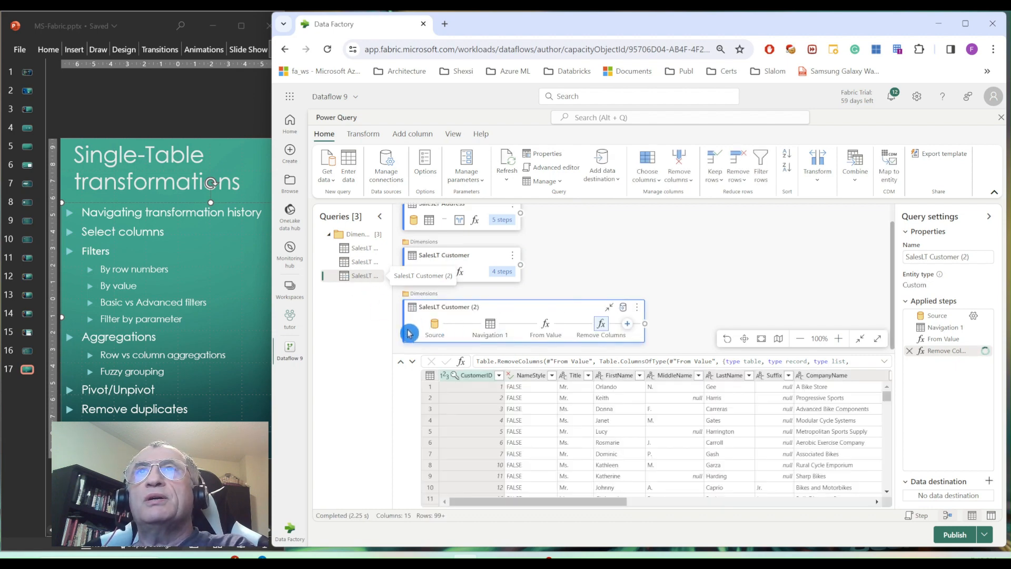
left_click(490, 326)
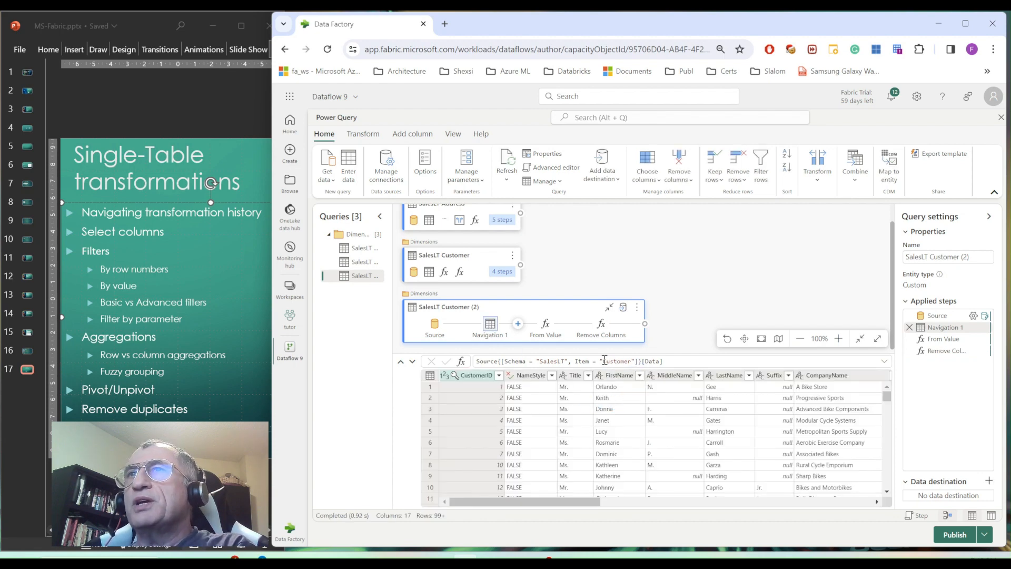
left_click_drag(603, 362, 625, 362)
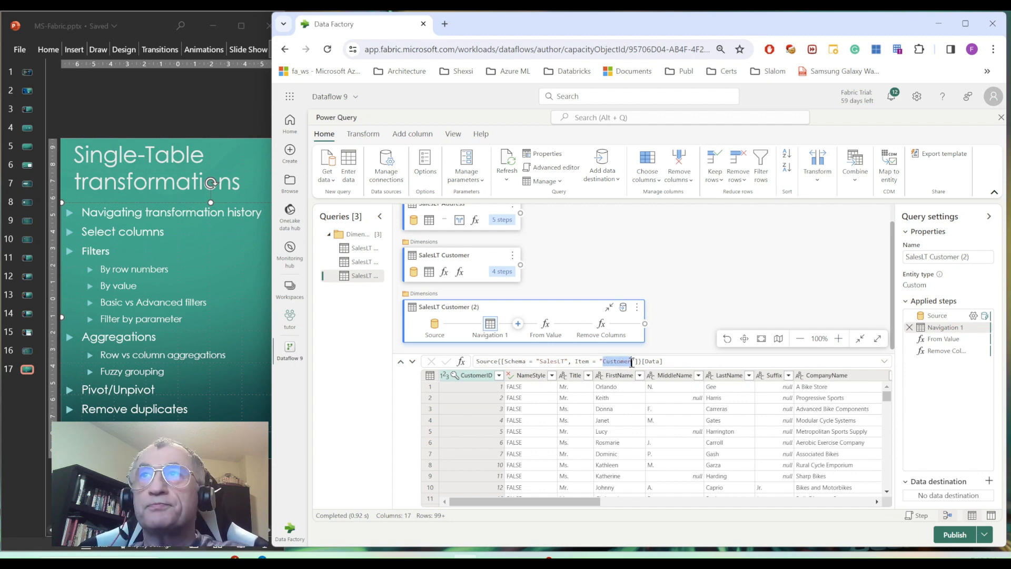
type("SalesOrderDetail")
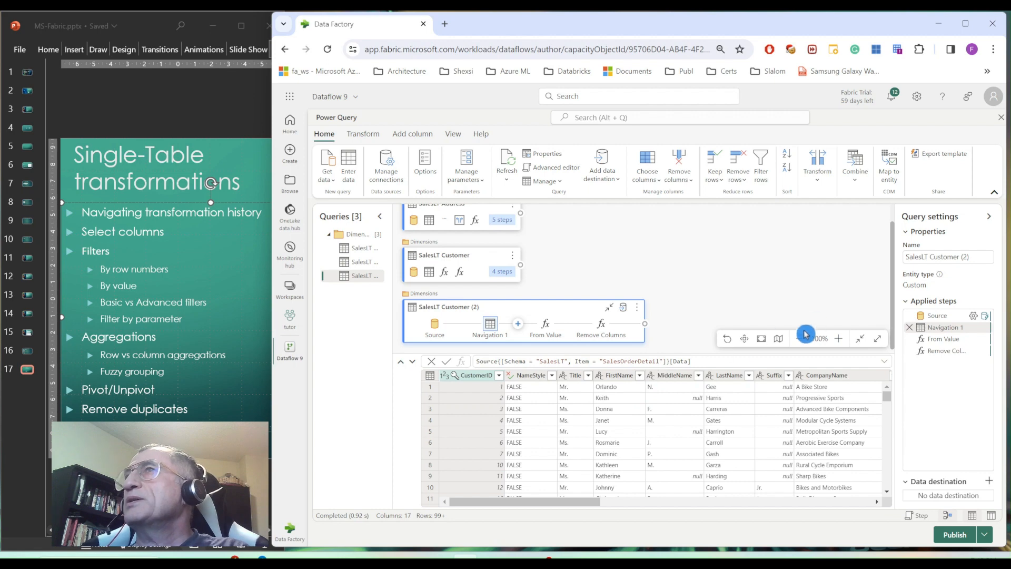
Rename the duplicated query as SalesLT SalesOrderDetail.
left_click(932, 258)
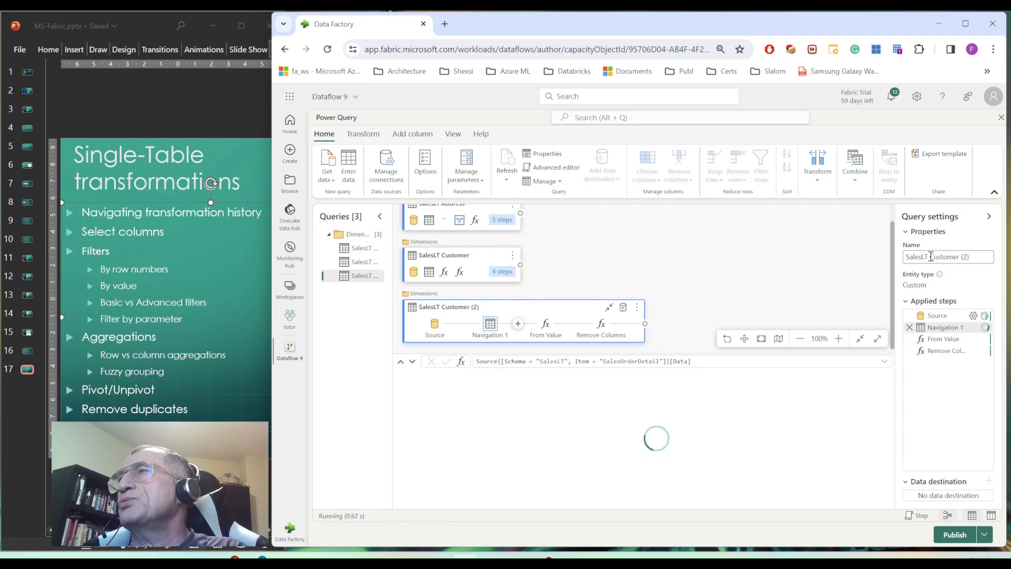
left_click_drag(930, 257, 976, 257)
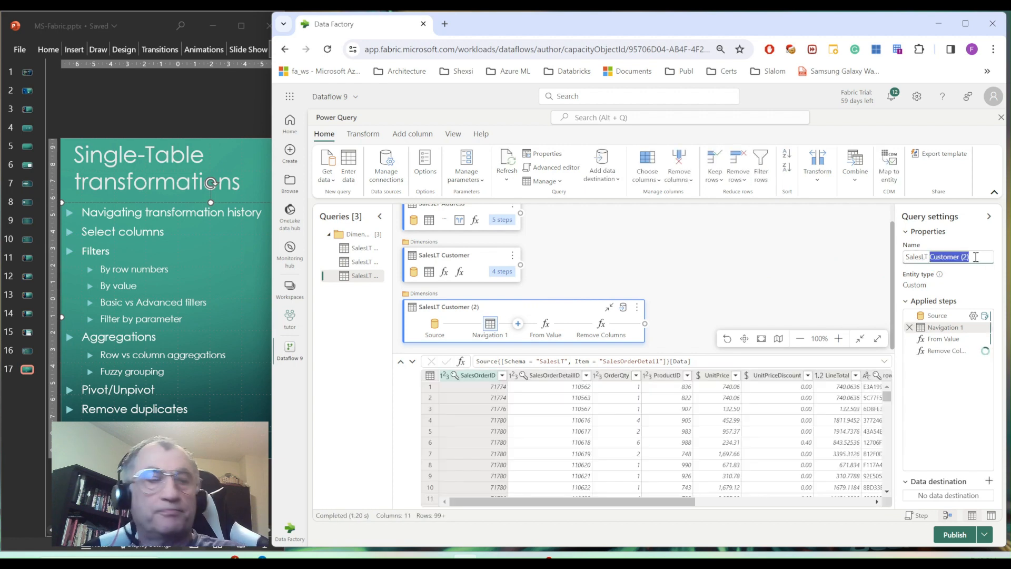
type("SalesOrderDetail")
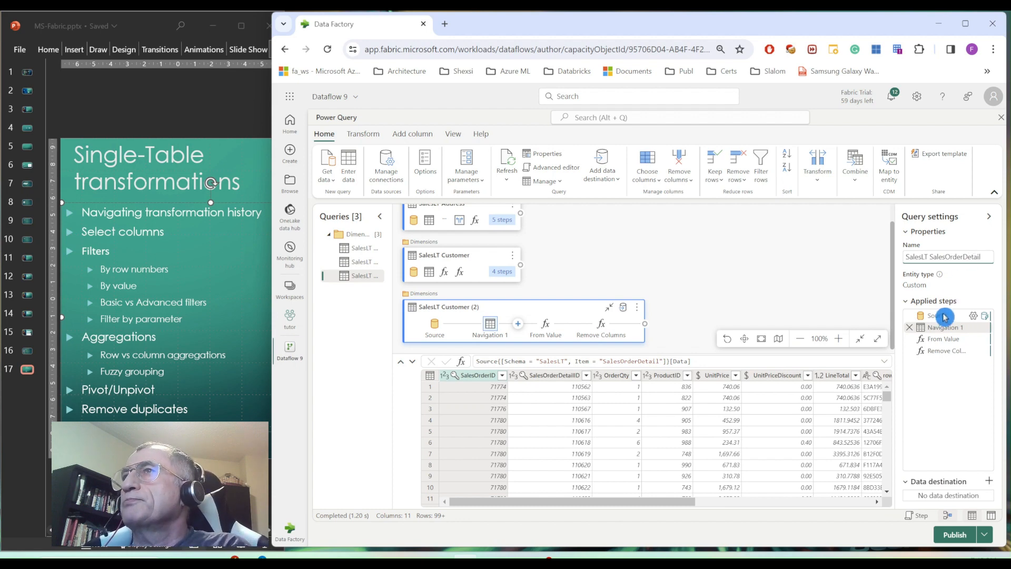
key("Return")
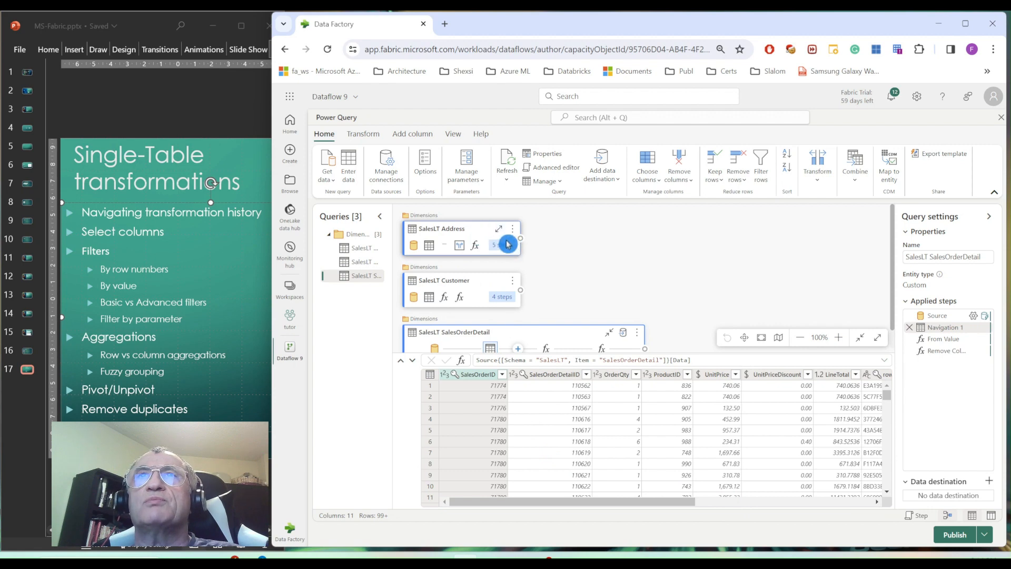
Expand the SalesLT Address query in the diagram and examine the columns produced by its From Value step.
left_click(500, 231)
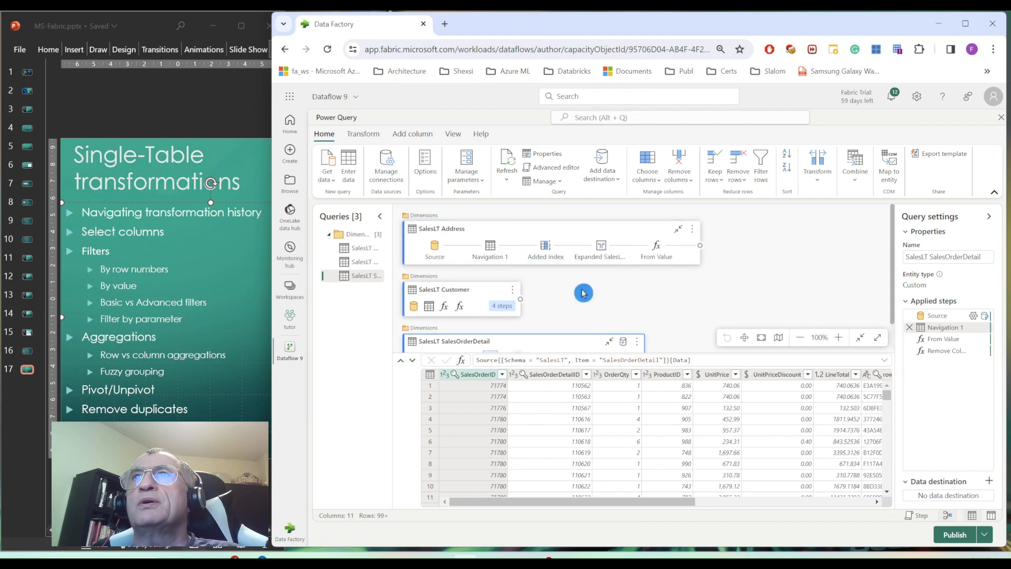
left_click(656, 247)
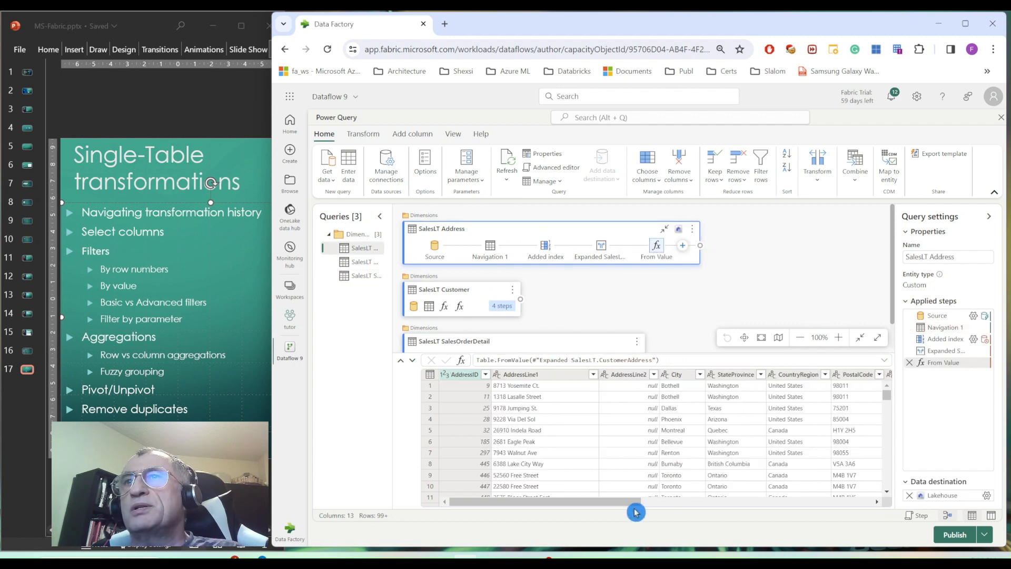
left_click_drag(627, 501, 666, 497)
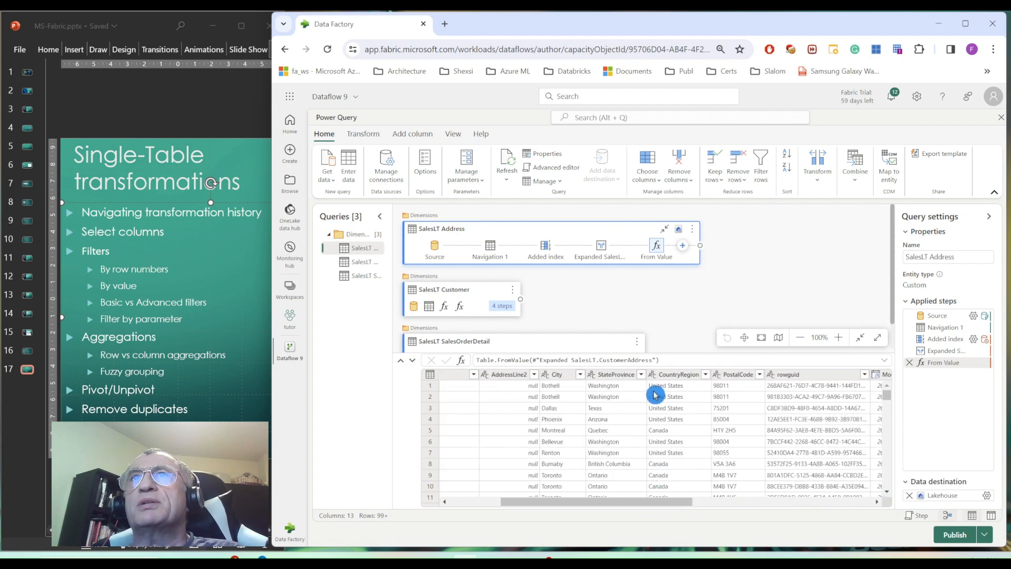
Remove the rowguid column directly after the Navigation 1 step of SalesLT Address, inserting it as an intermediate step.
left_click(488, 247)
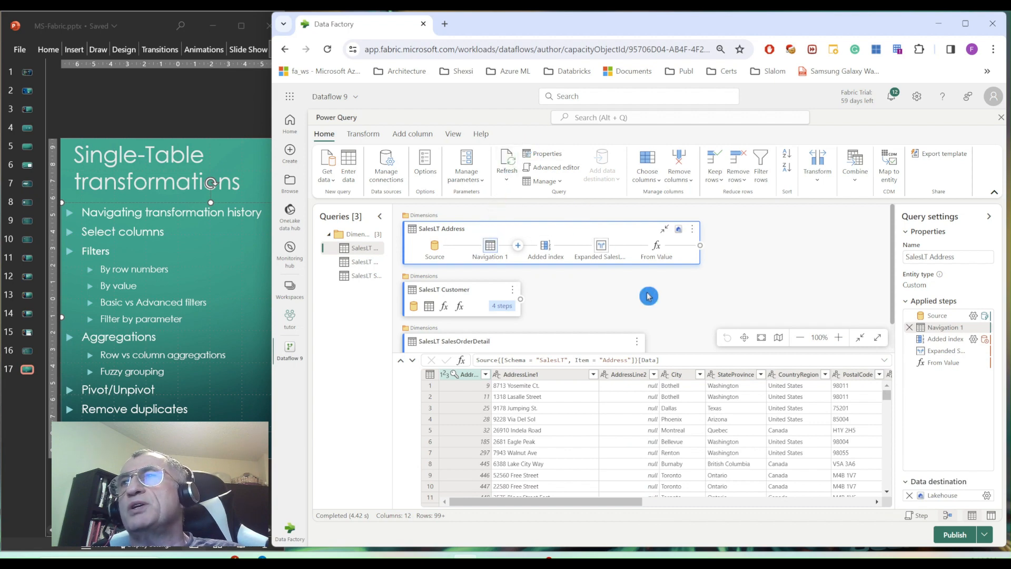
left_click_drag(646, 506, 740, 504)
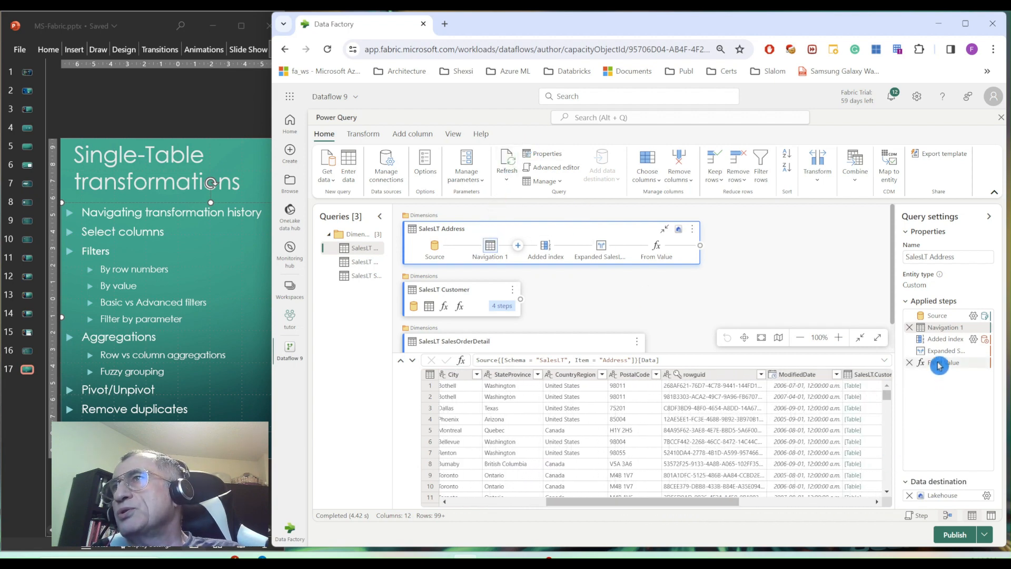
mouse_move(935, 367)
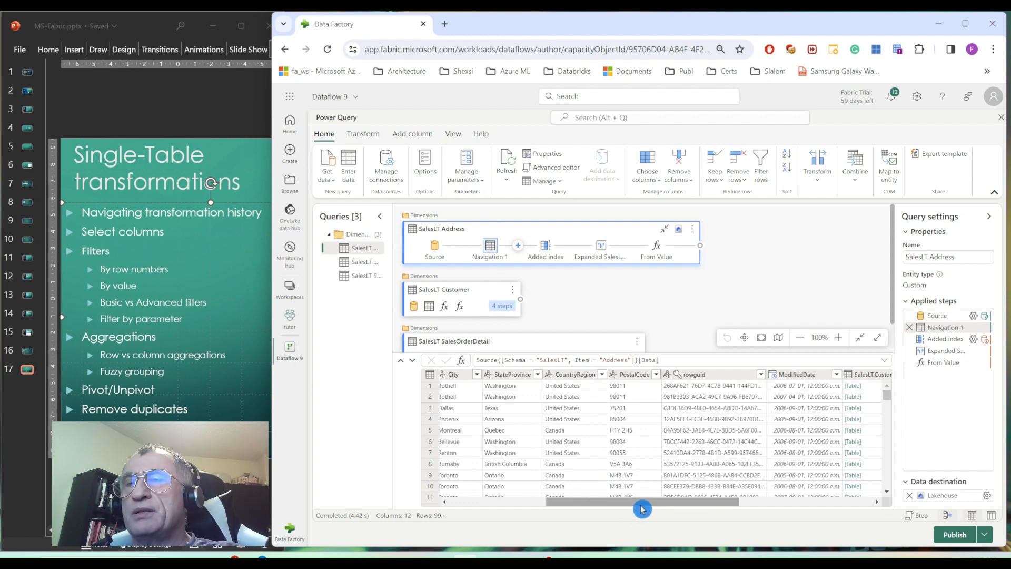
mouse_move(642, 508)
left_mouse_down()
mouse_move(680, 513)
mouse_move(657, 510)
left_mouse_up()
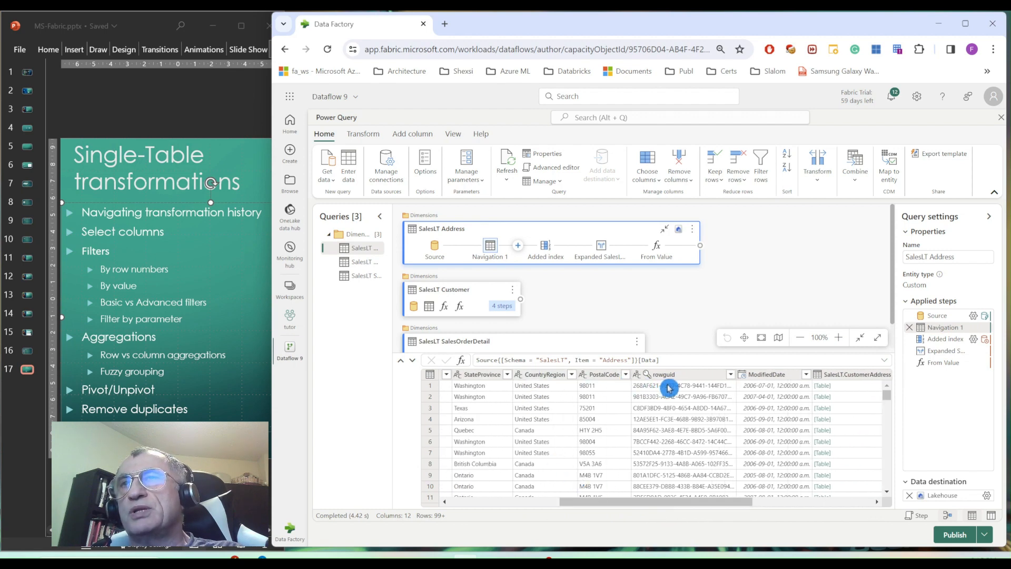
left_click_drag(648, 508, 639, 507)
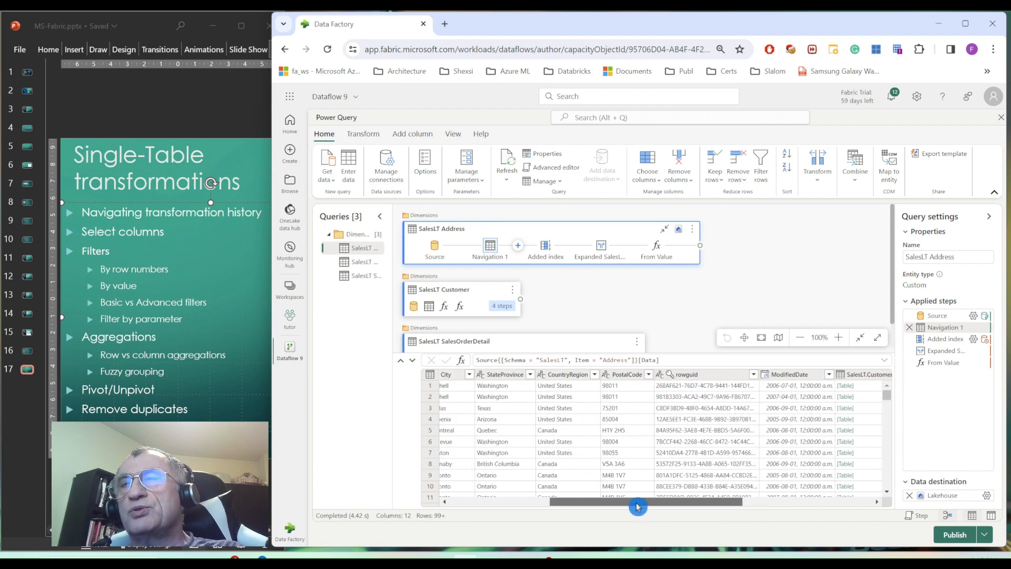
right_click(689, 377)
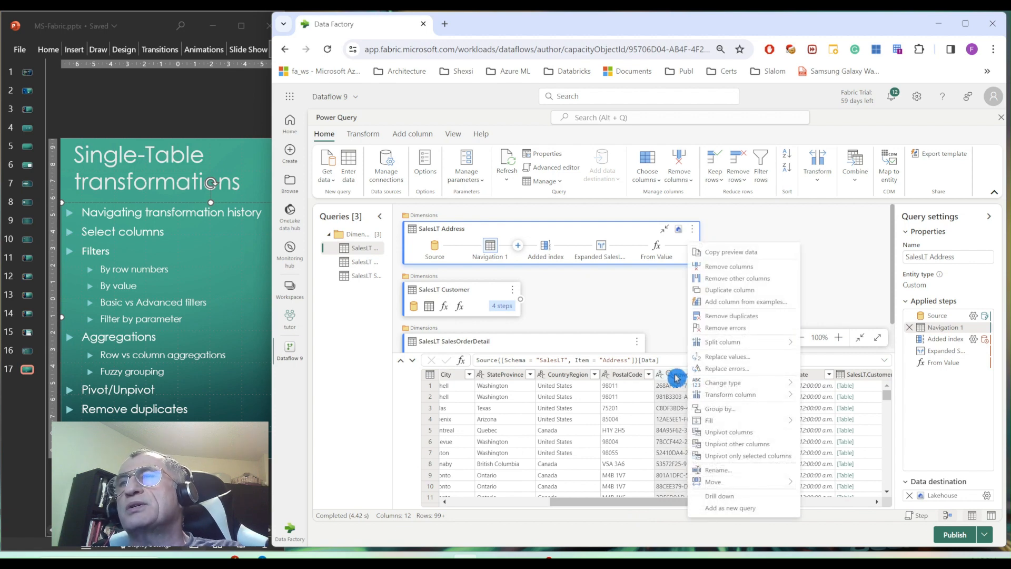
left_click(717, 267)
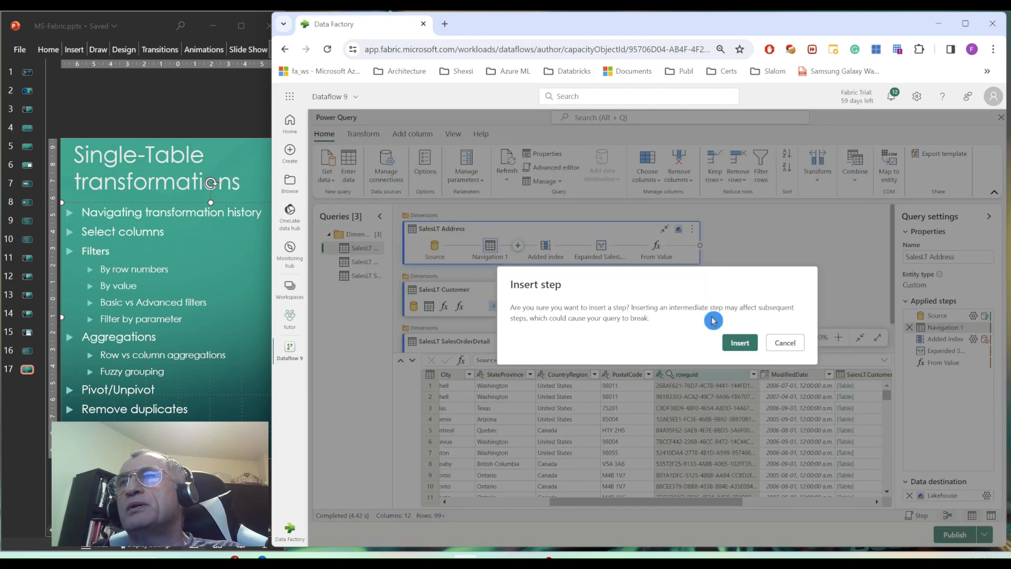
left_click(733, 341)
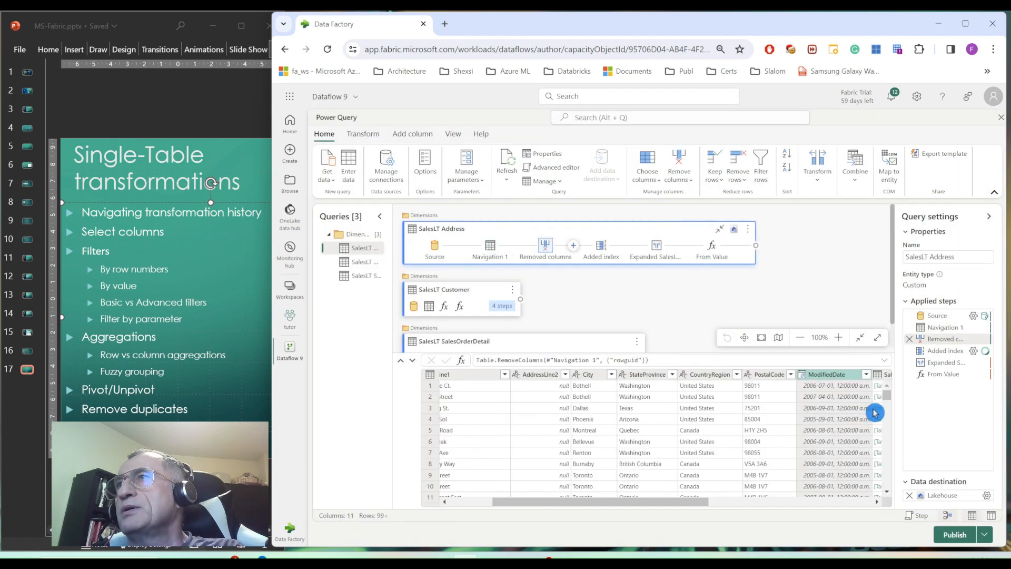
mouse_move(943, 342)
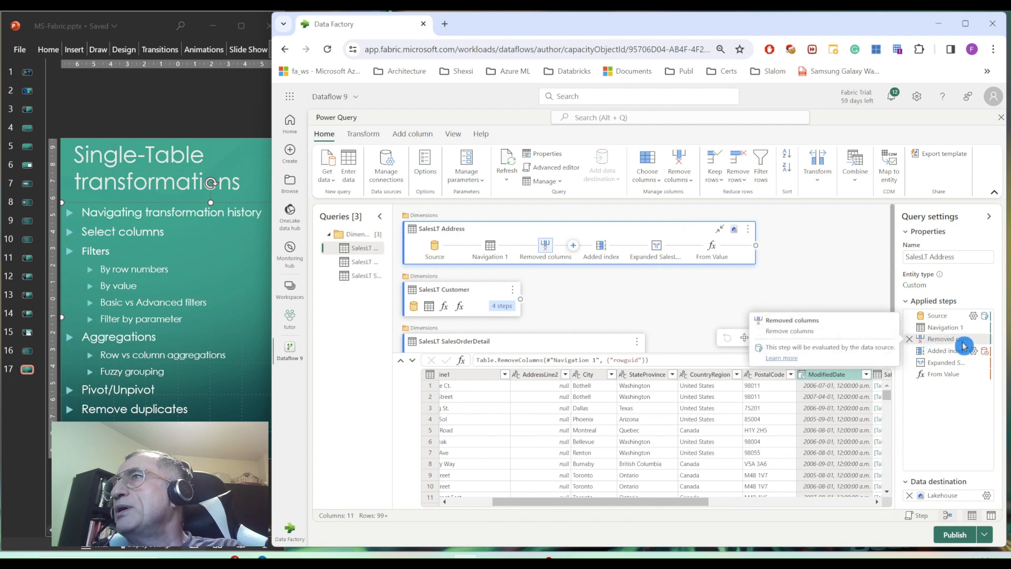
Try removing all columns except AddressLine1 and AddressLine2 after SalesLT Address's From Value step, then delete that added step.
mouse_move(951, 325)
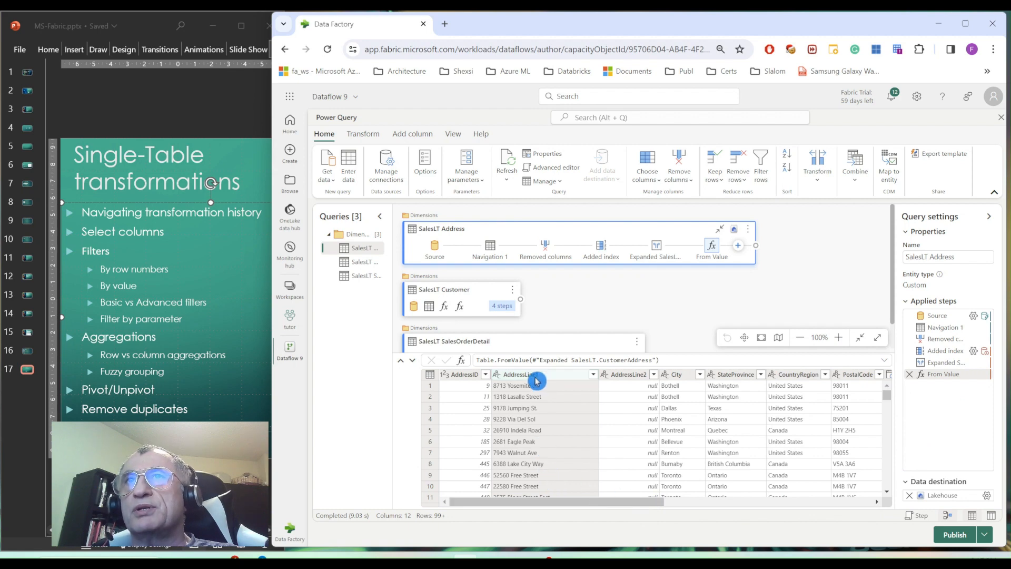
left_click(627, 377, "ctrl")
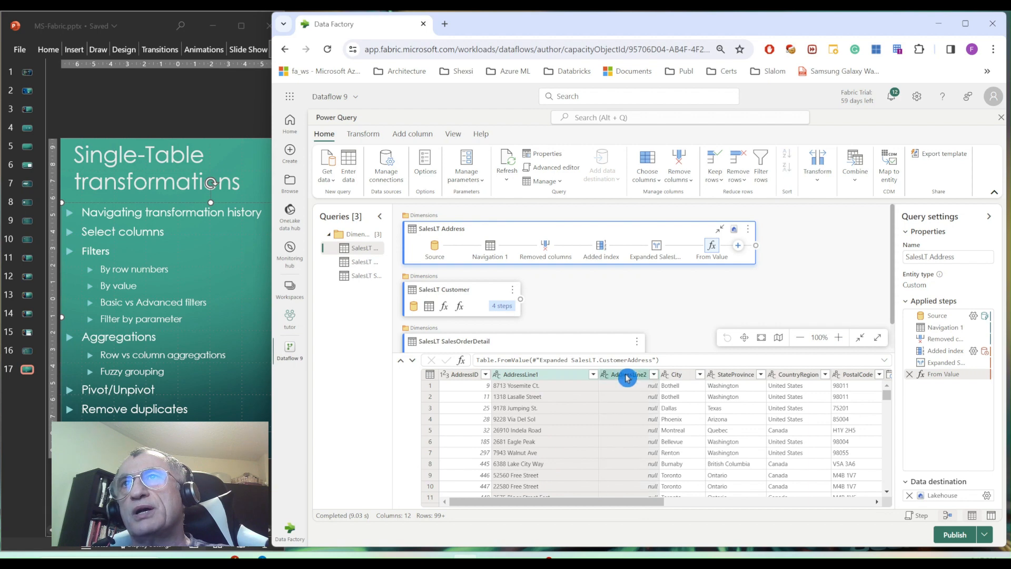
right_click(562, 374)
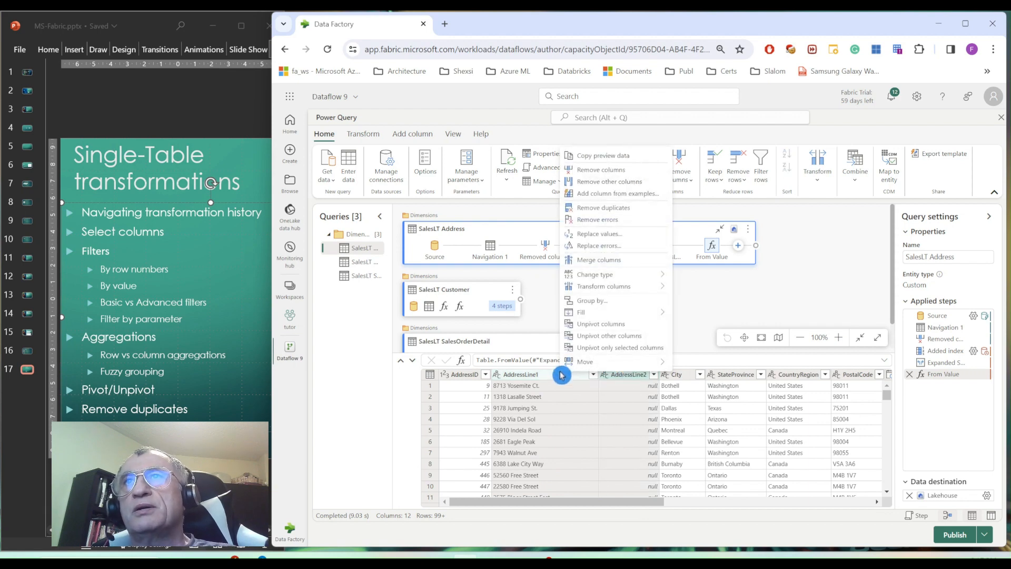
left_click(587, 182)
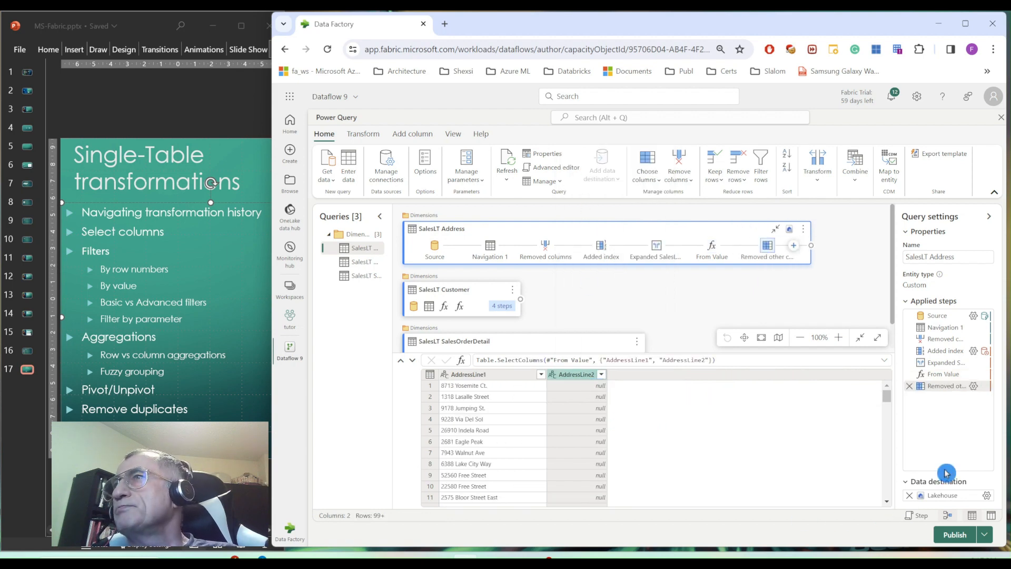
left_click(909, 387)
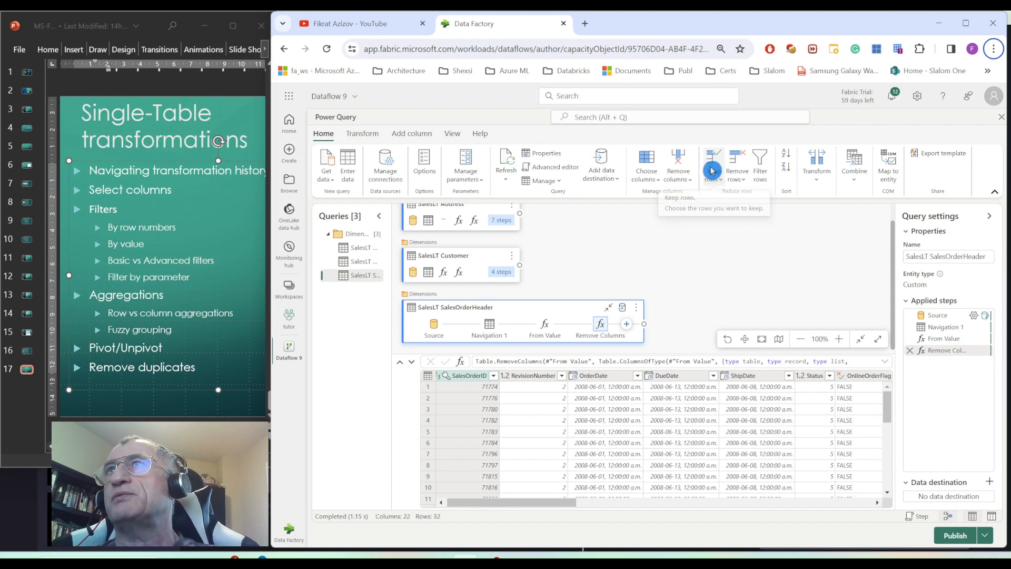
left_click(721, 182)
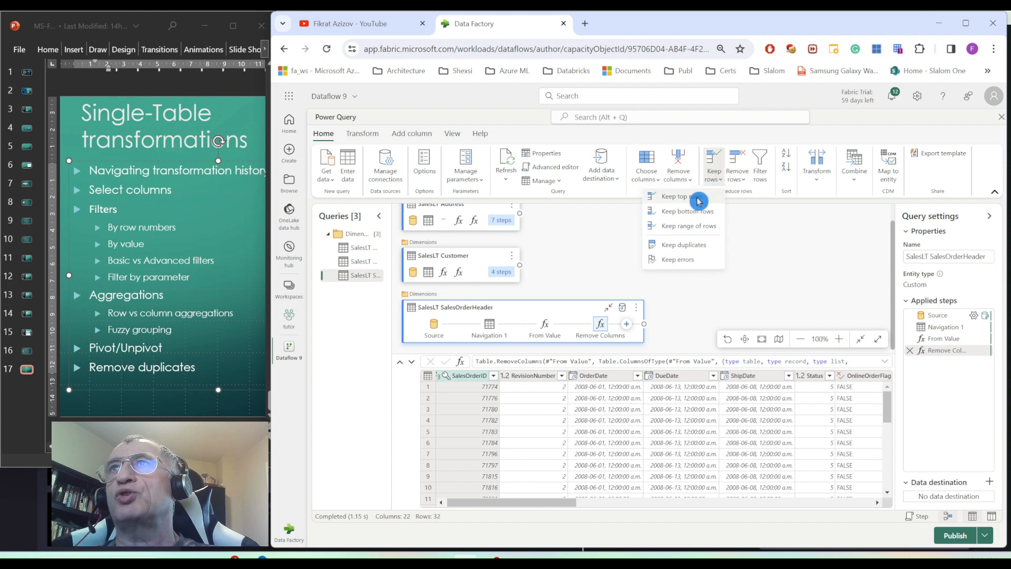
left_click(759, 226)
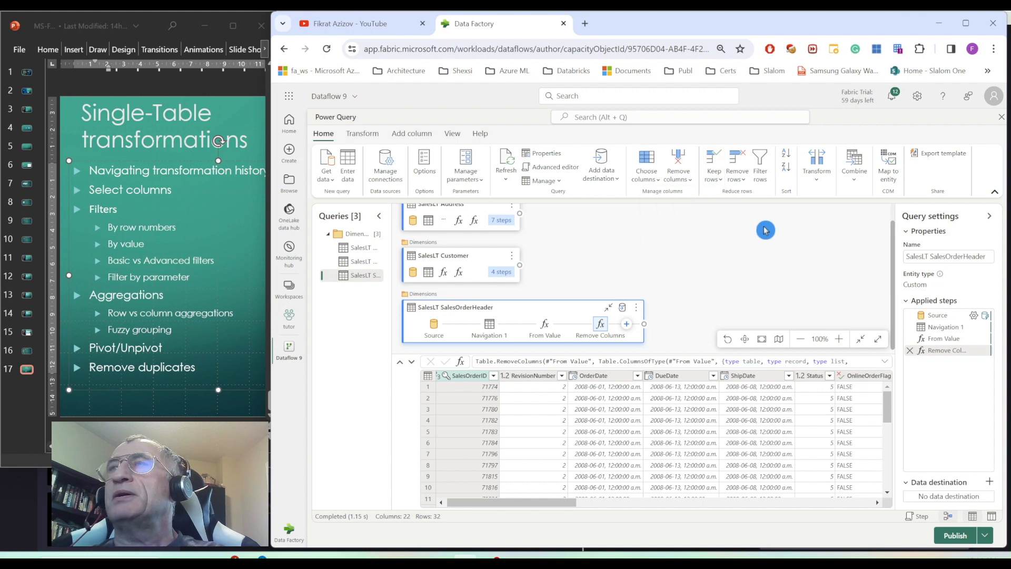
left_click(740, 178)
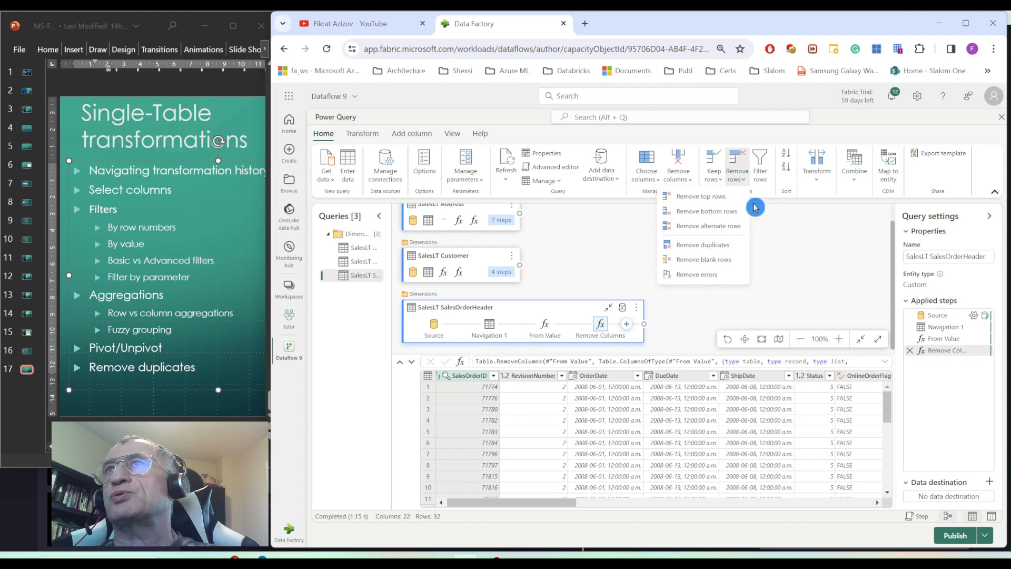
left_click(787, 235)
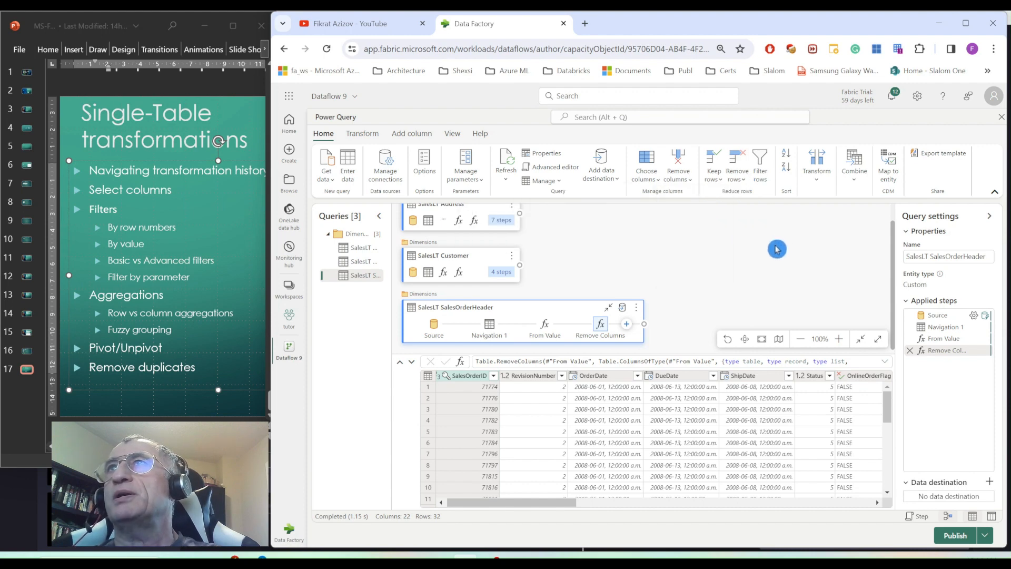
Remove the top 5 rows from the SalesLT SalesOrderHeader query.
left_click(741, 181)
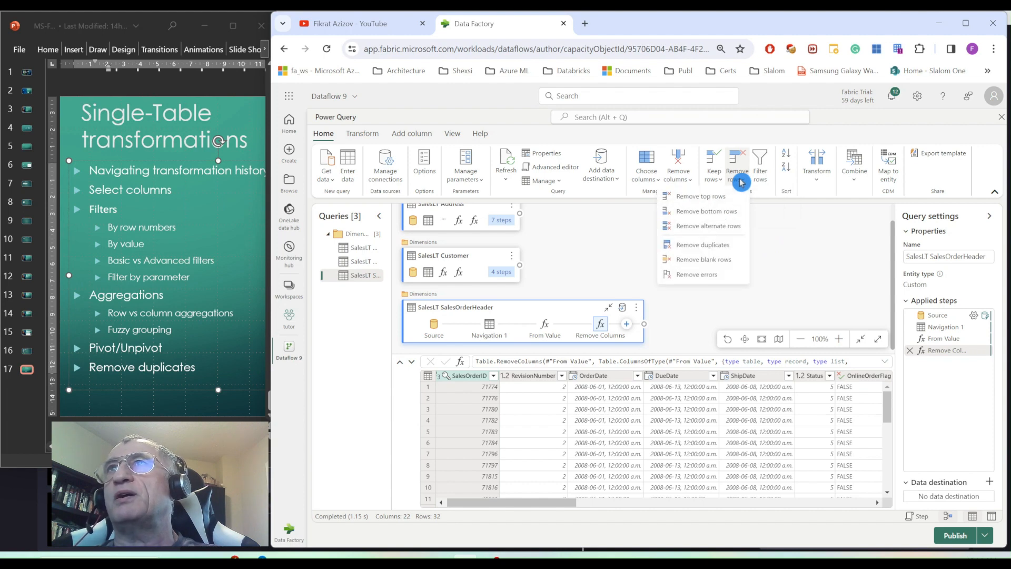
left_click(701, 198)
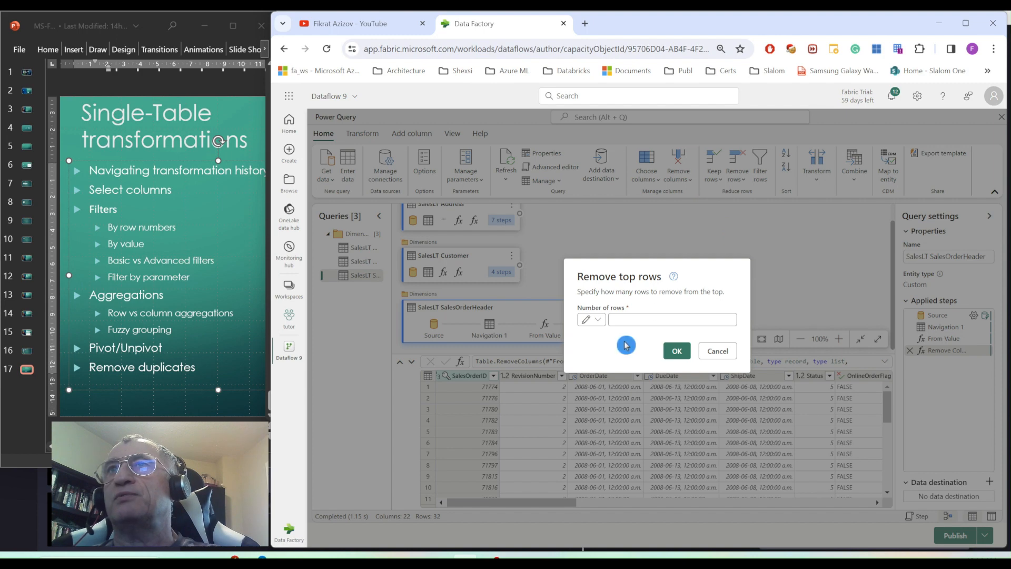
left_click(673, 316)
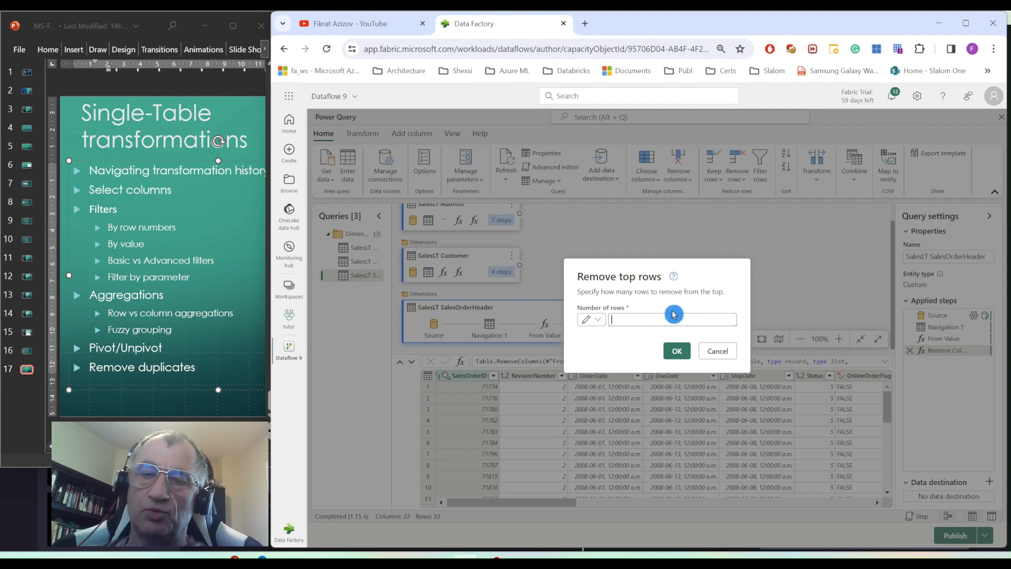
left_click(681, 350)
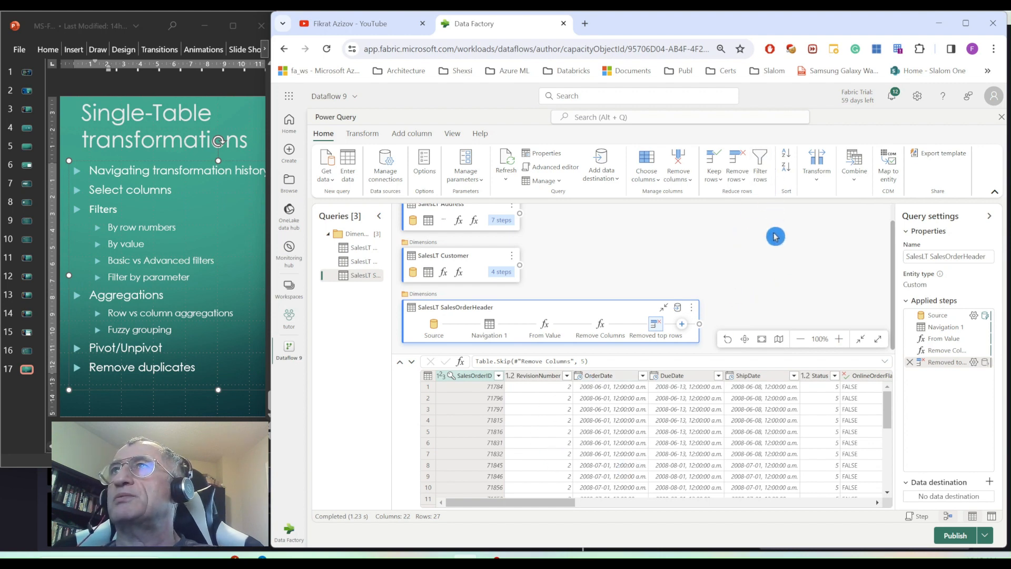
Start a row filter on SalesOrderID in SalesLT SalesOrderHeader and examine the basic comparison operators and value source options.
left_click(760, 167)
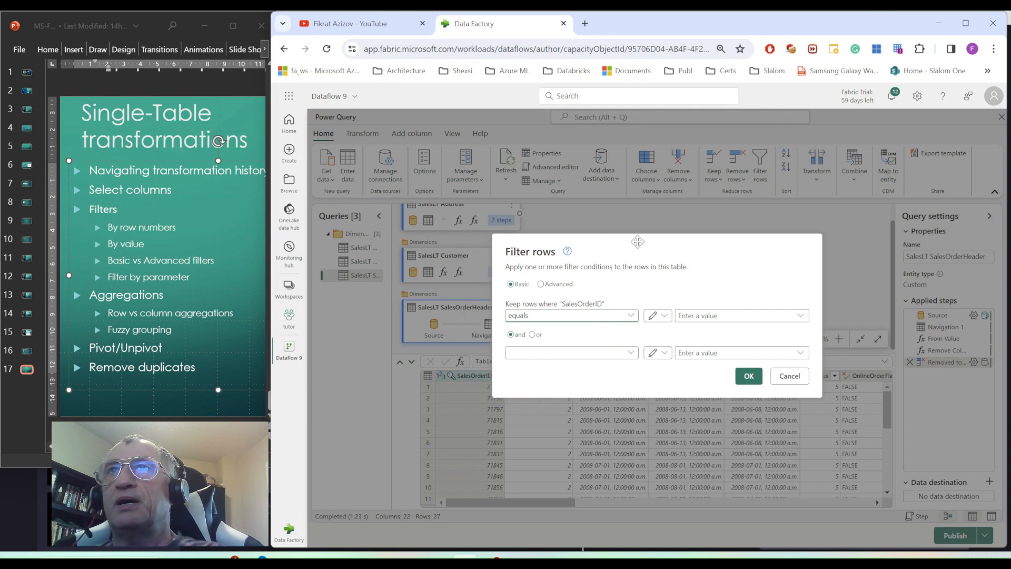
left_click(611, 290)
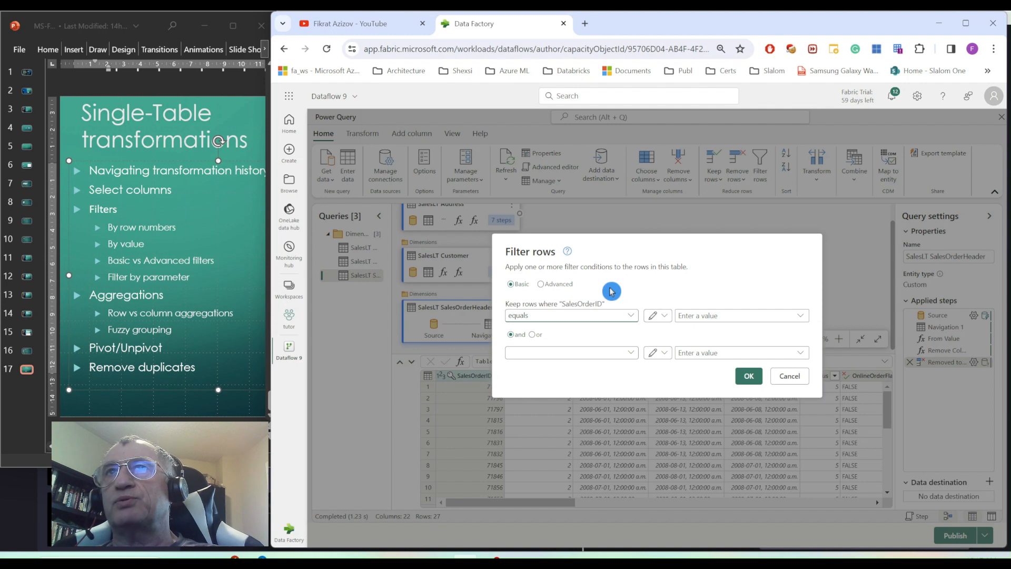
left_click(639, 367)
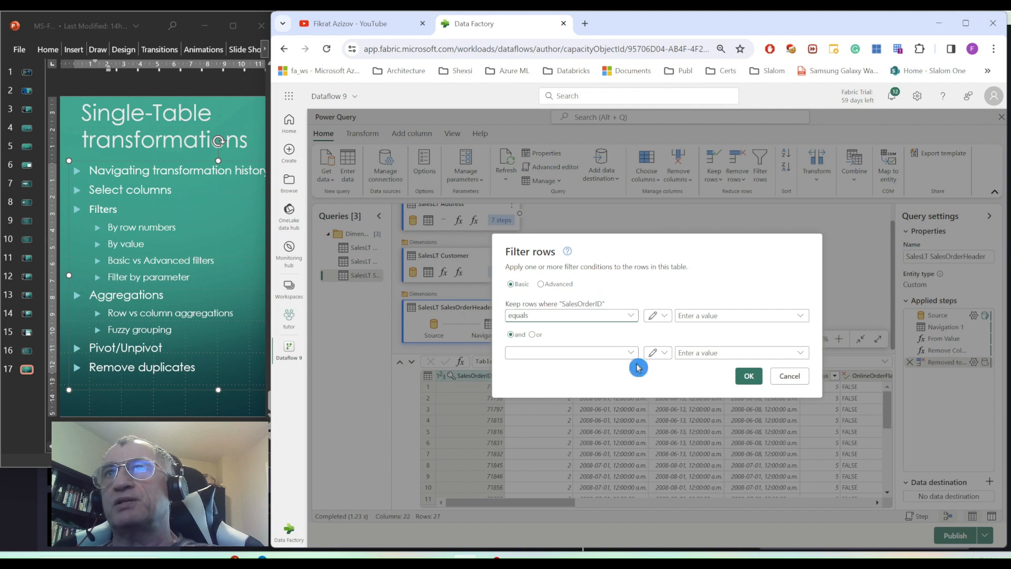
left_click(630, 315)
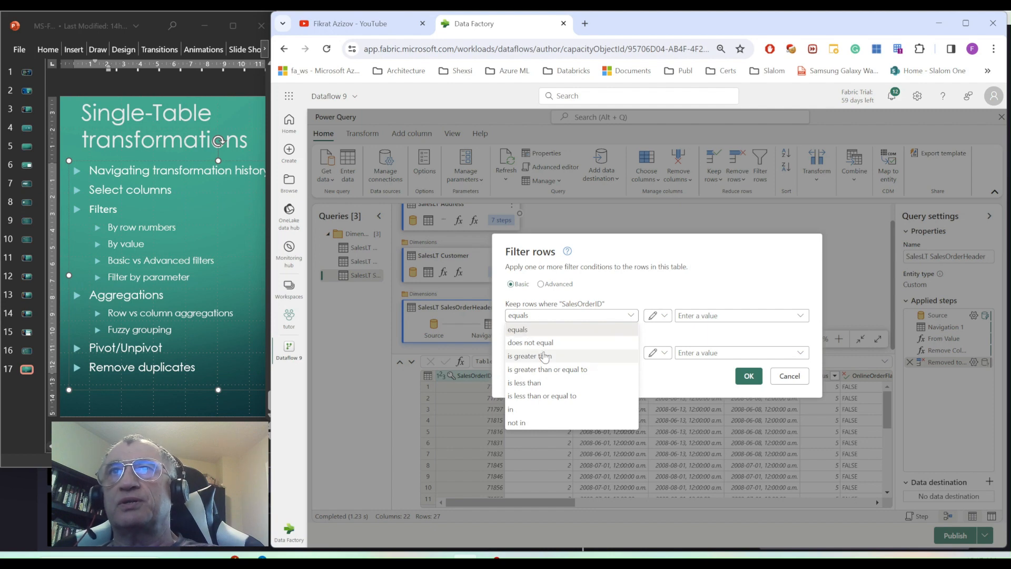
left_click(666, 296)
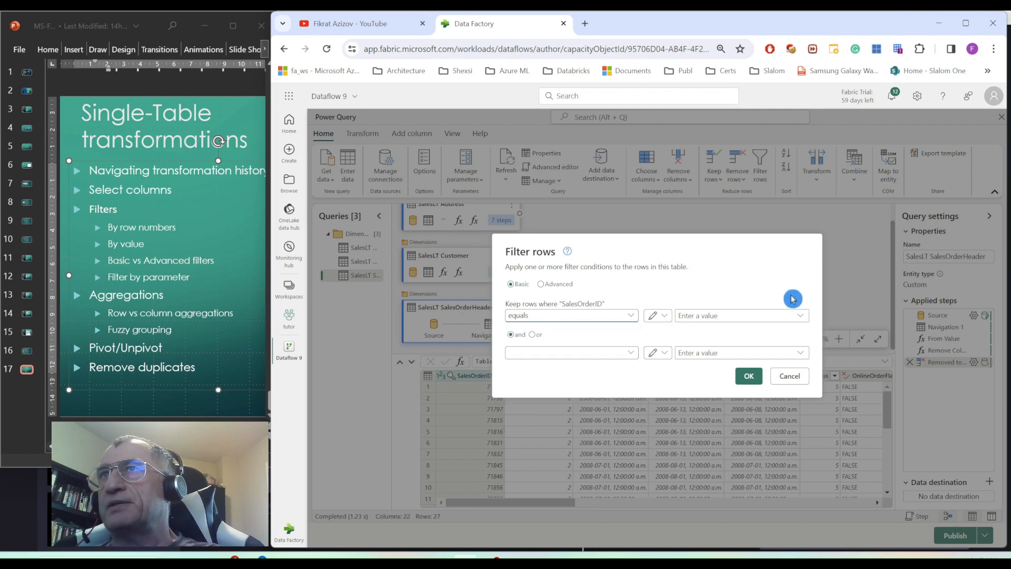
left_click(665, 316)
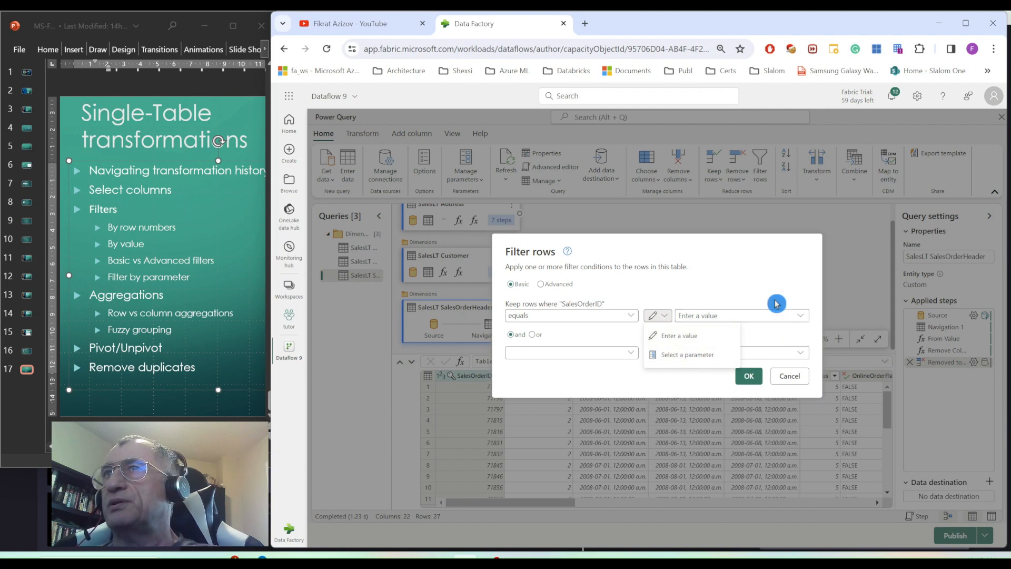
left_click(724, 280)
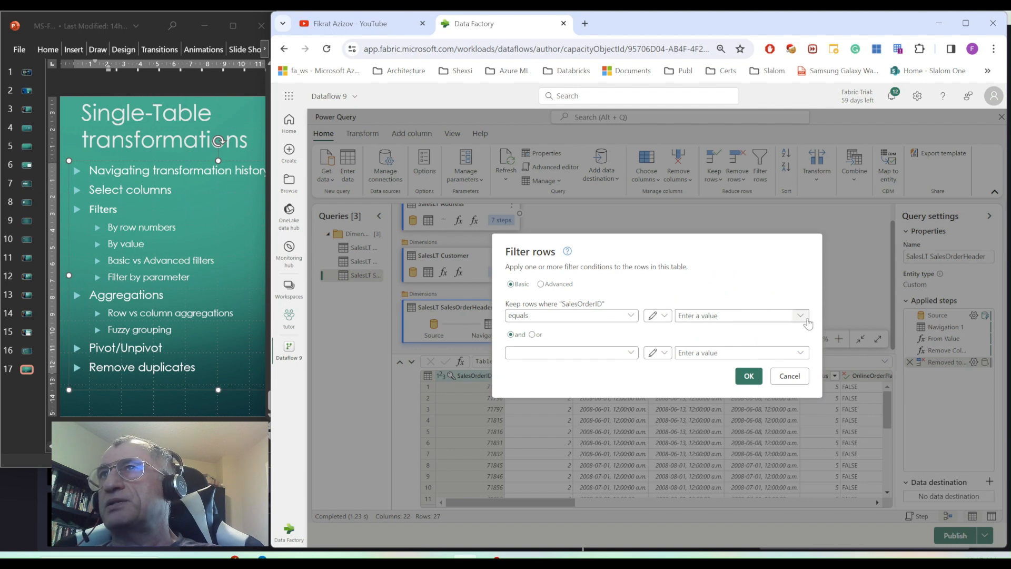
Try a basic equals condition with one of the listed order IDs, check the second condition's operators, and discard the filter.
left_click(704, 312)
left_click(800, 316)
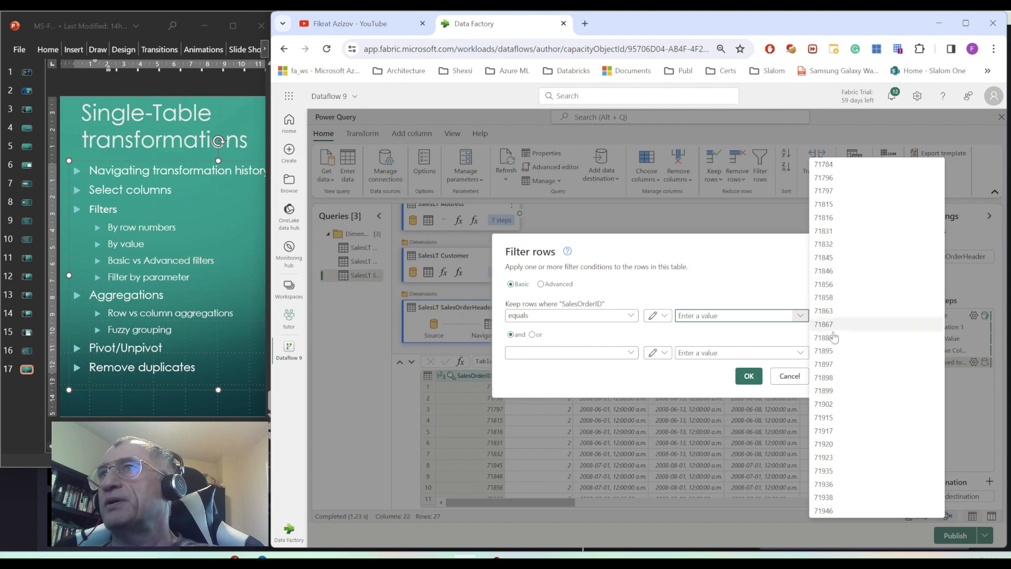
left_click(828, 271)
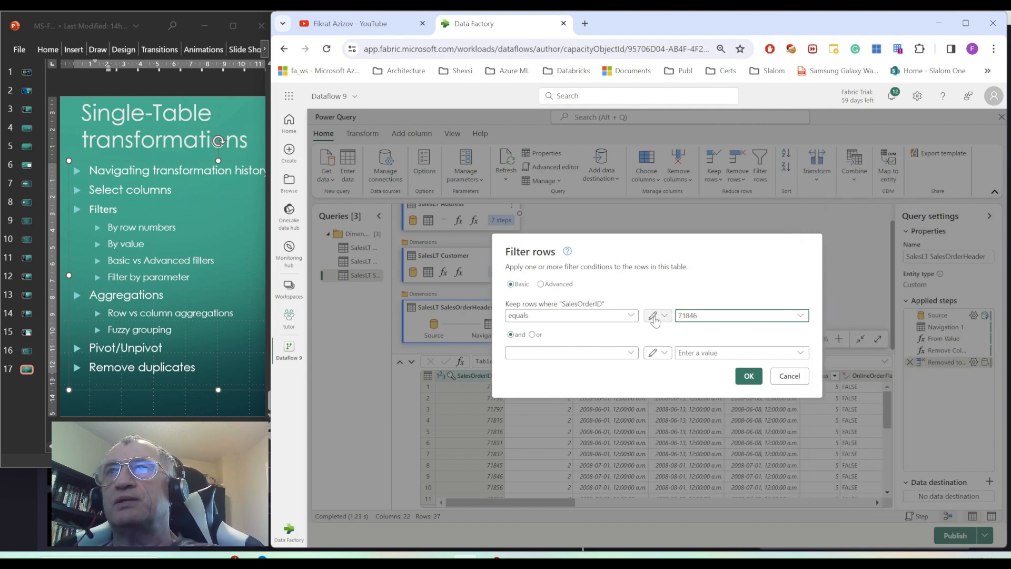
left_click(631, 353)
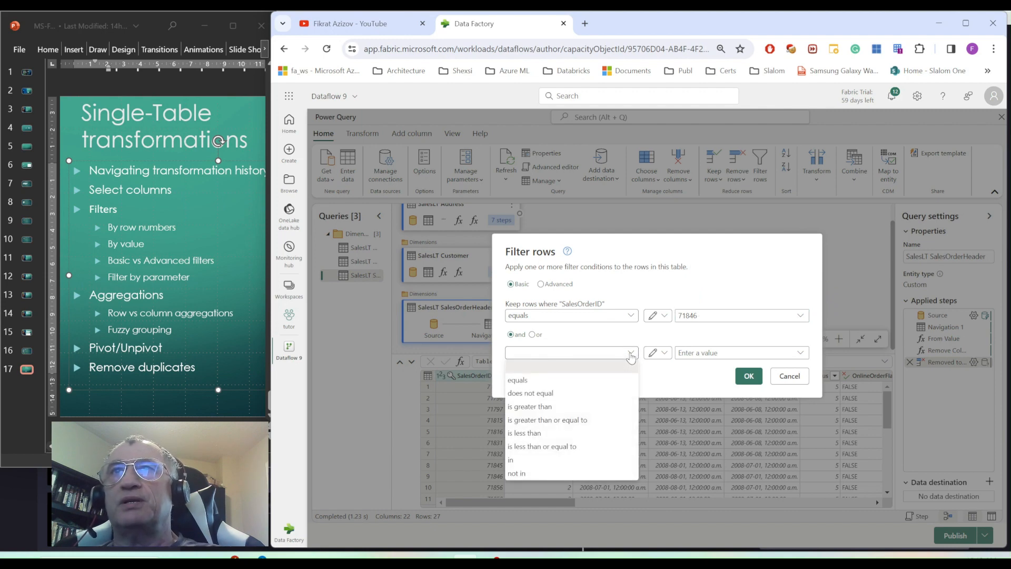
left_click(630, 354)
left_click(630, 352)
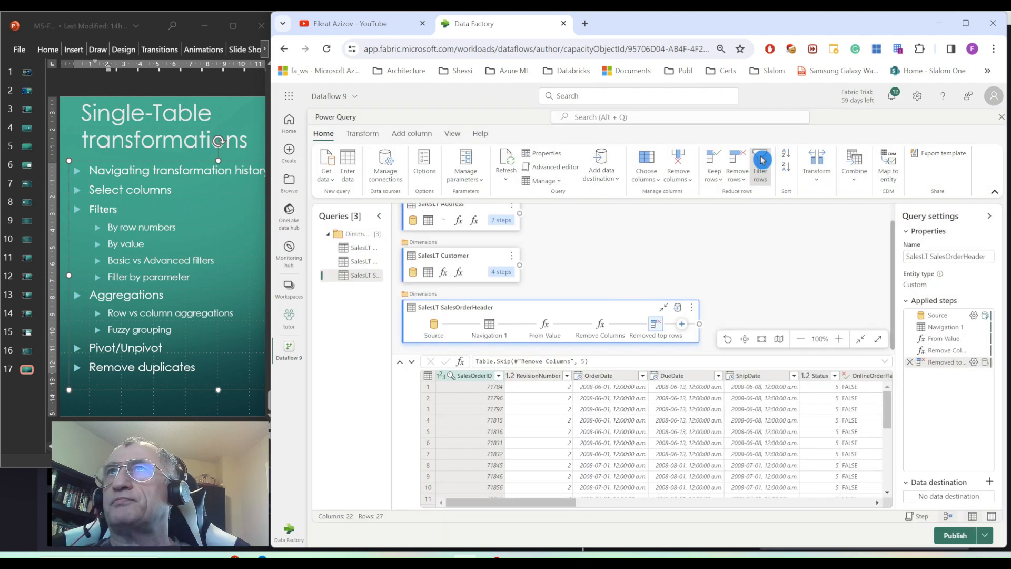
Start an advanced row filter on SalesLT SalesOrderHeader with a first clause requiring ShipToAddressID to equal 1020.
left_click(762, 161)
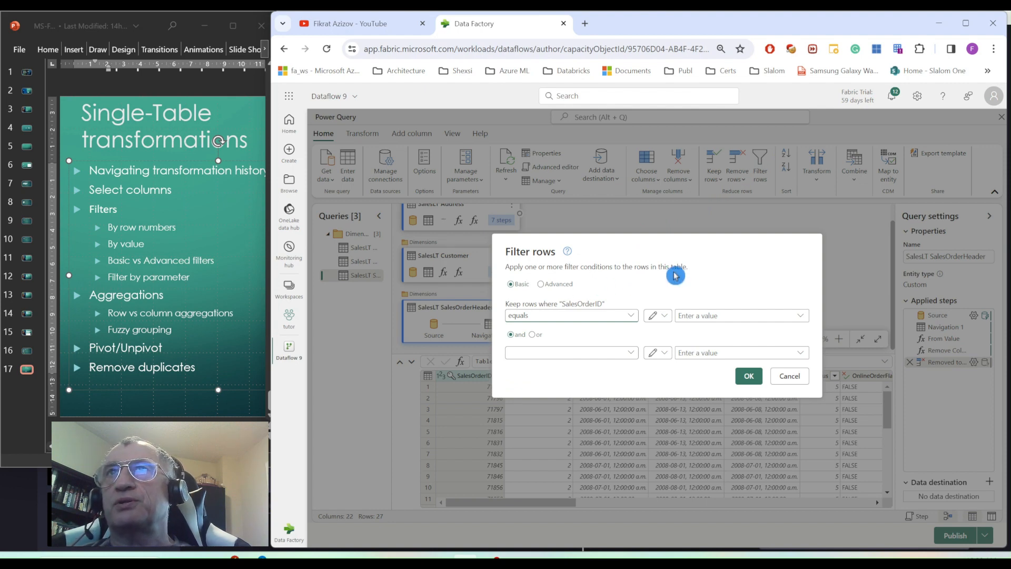
left_click(540, 284)
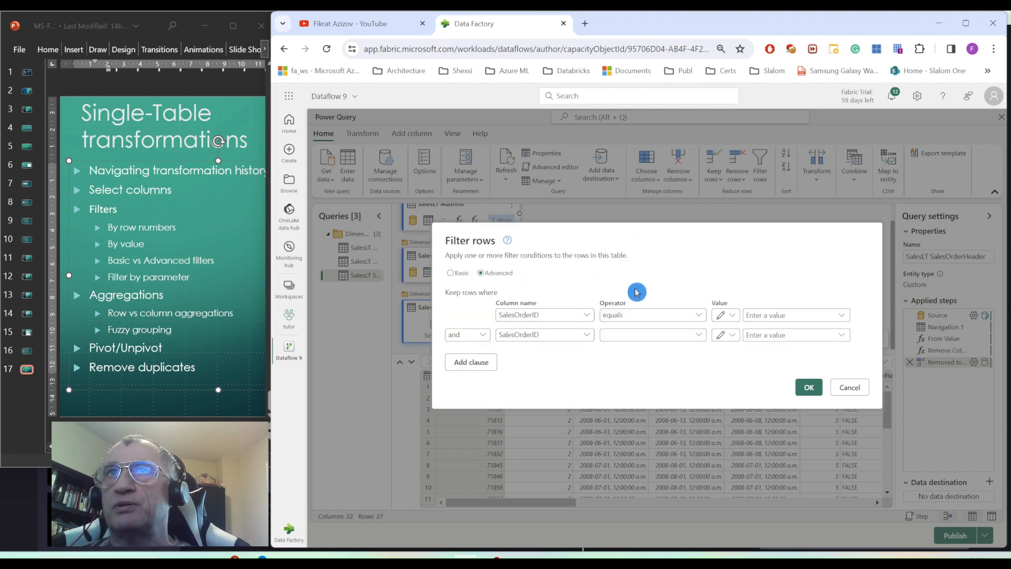
left_click(585, 316)
left_click_drag(588, 402, 594, 438)
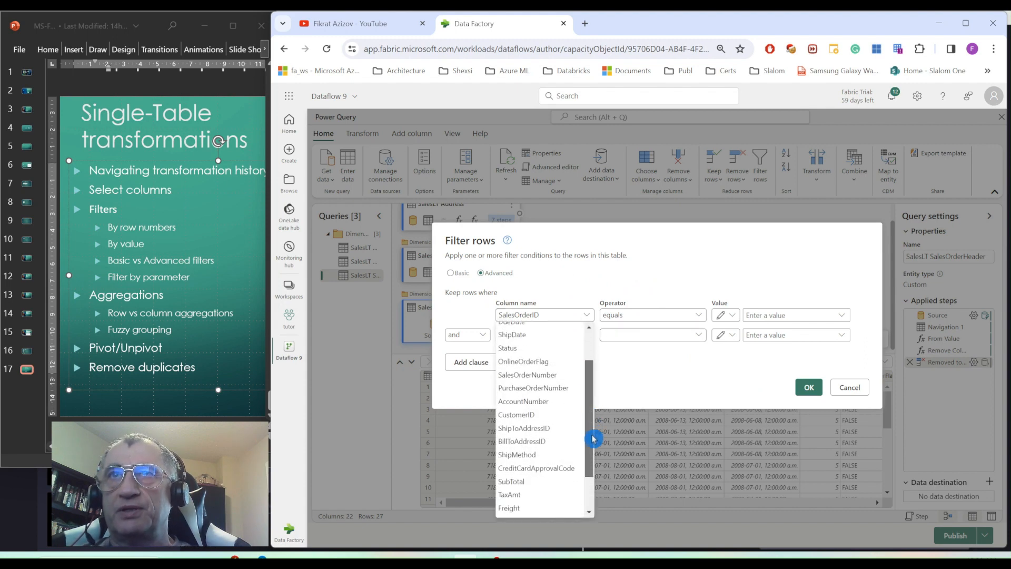
left_click(519, 429)
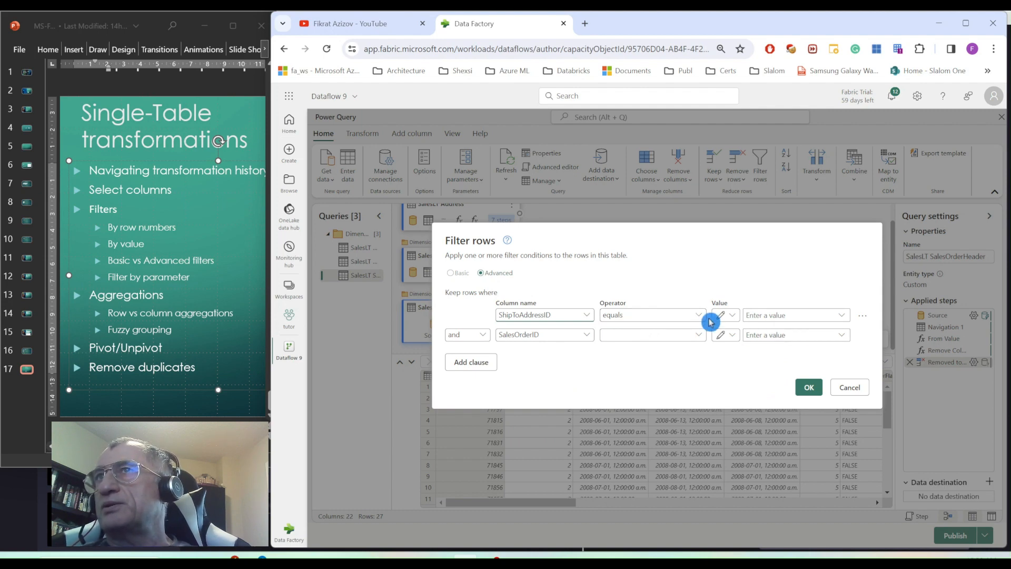
left_click(842, 315)
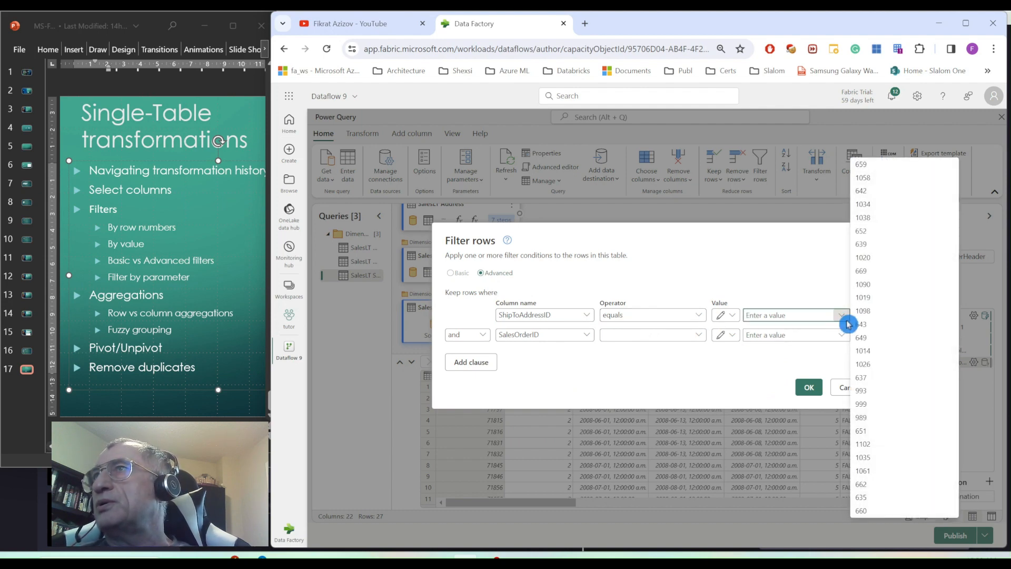
left_click(864, 258)
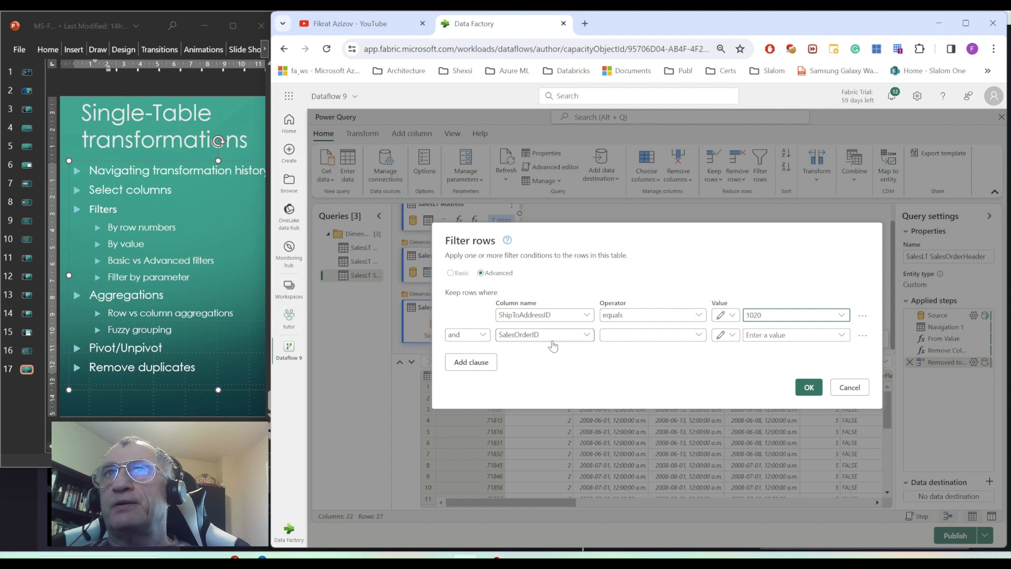
Set the second clause to CustomerID equals a listed ID, joined with and, apply the filter, then delete the Filtered rows step.
left_click(587, 337)
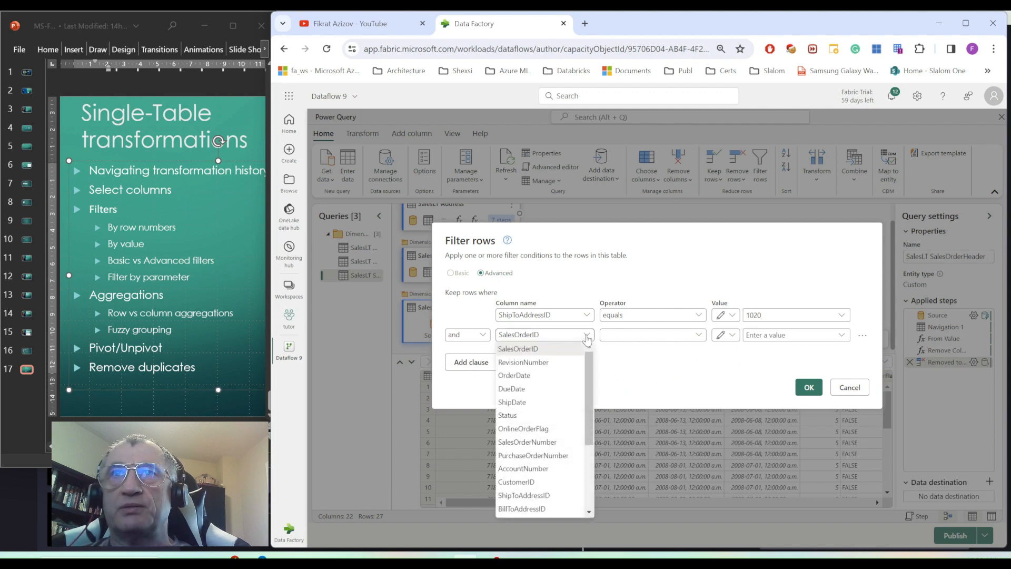
left_click(524, 483)
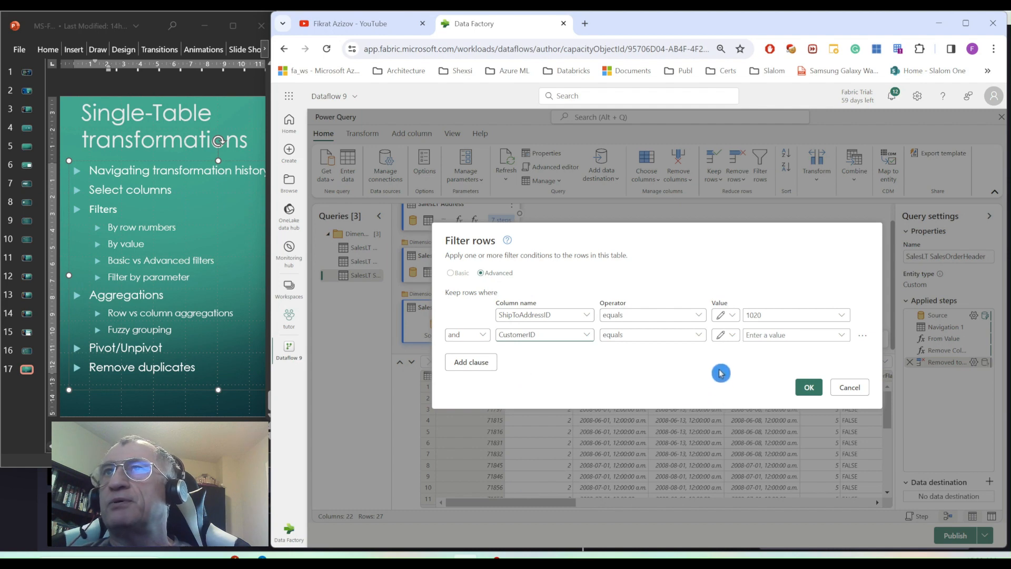
left_click(842, 336)
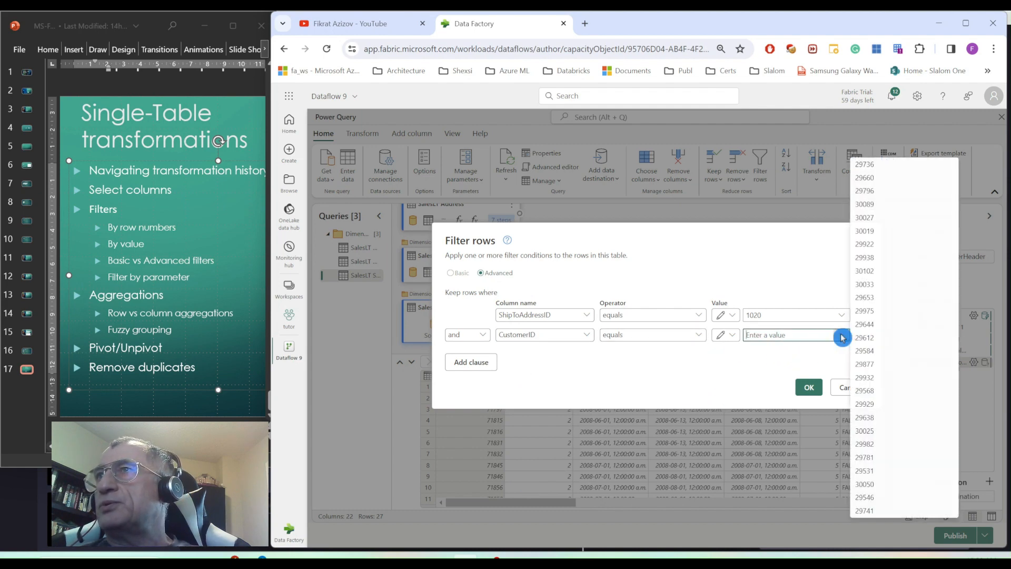
left_click(867, 232)
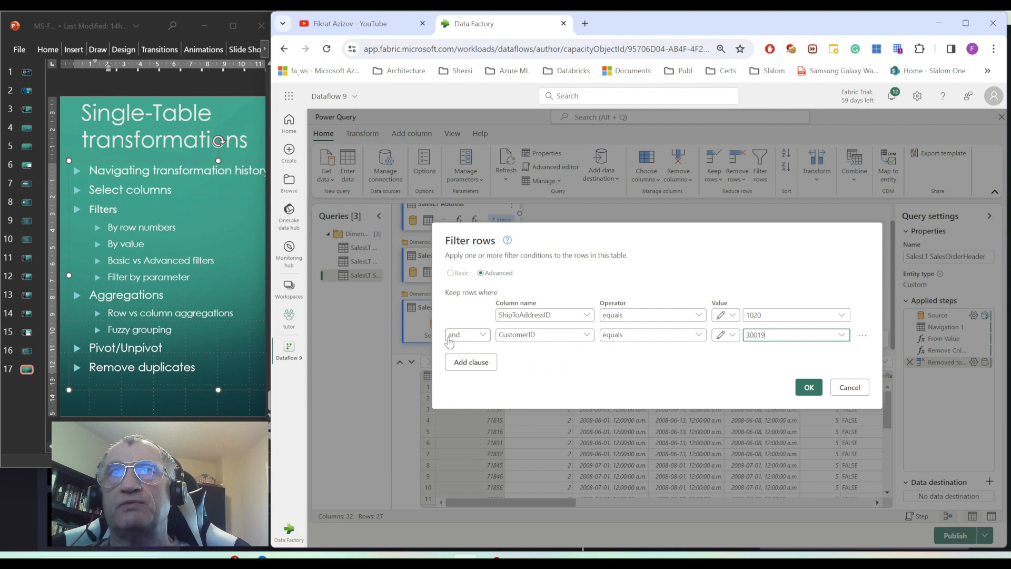
left_click(485, 336)
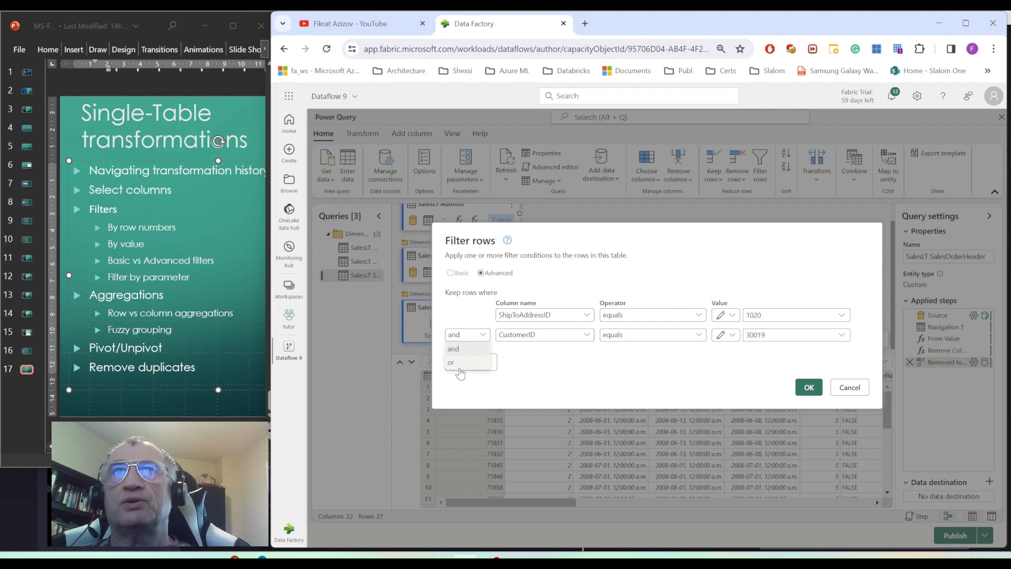
left_click(515, 372)
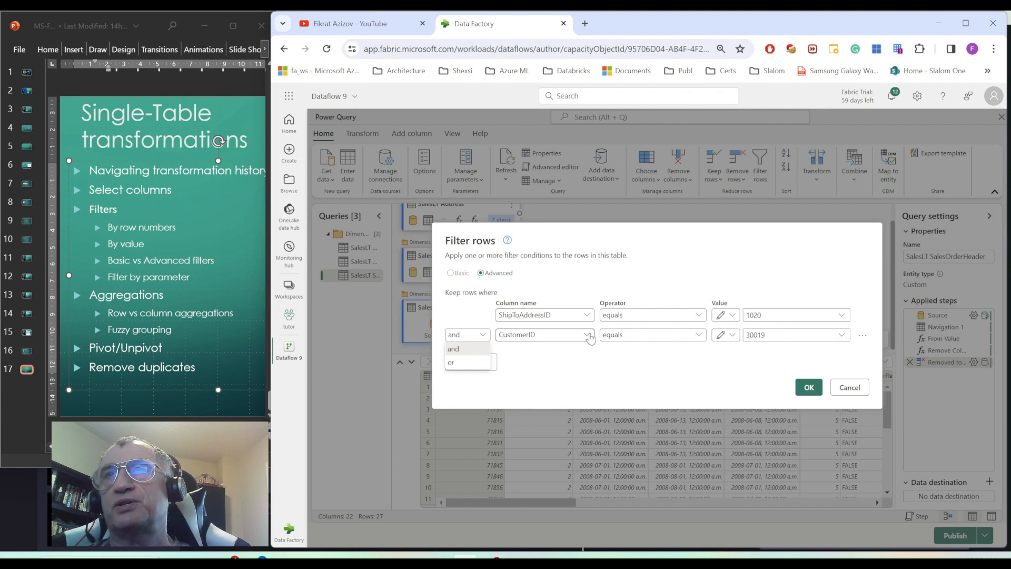
left_click(621, 377)
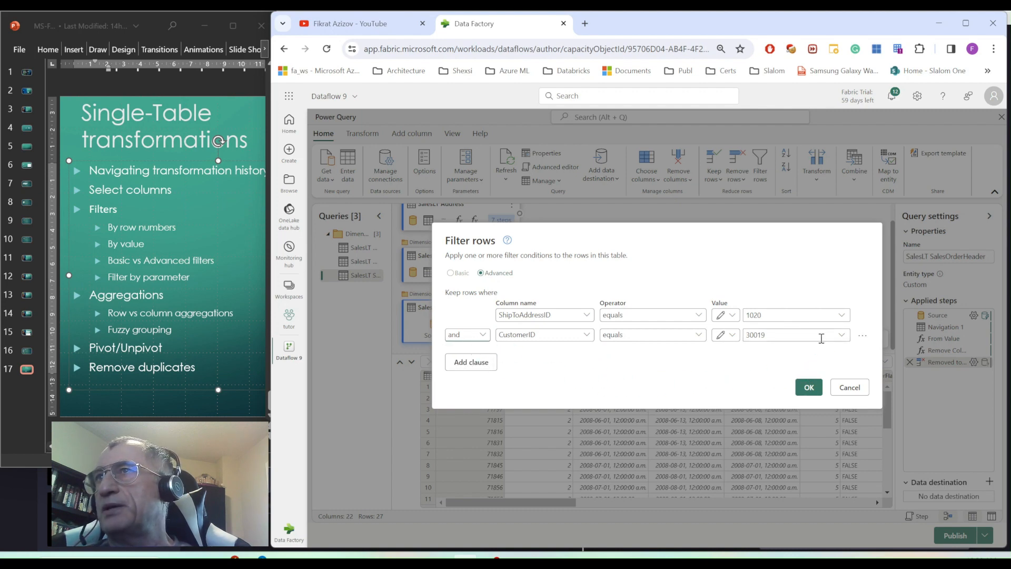
left_click(809, 387)
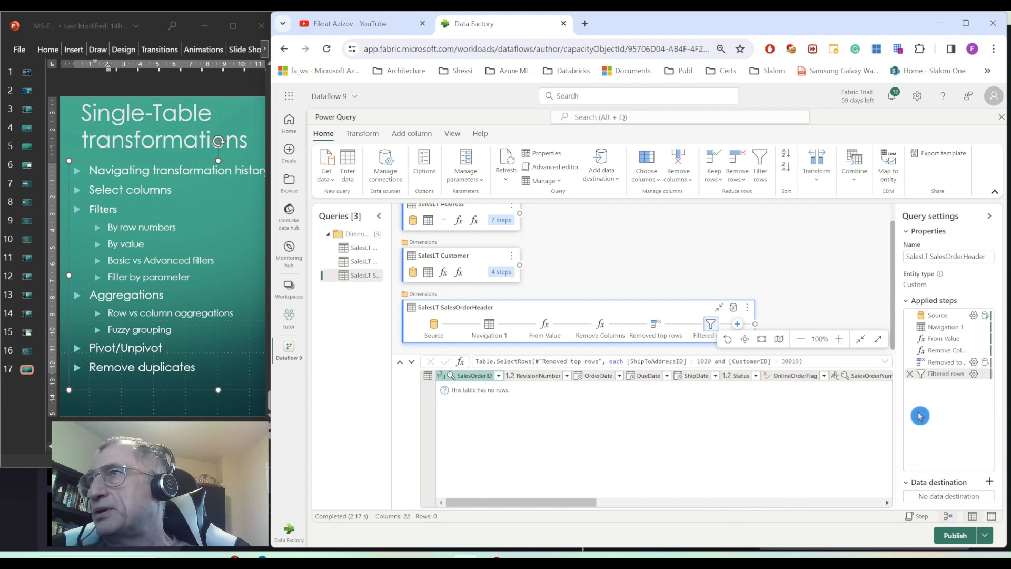
left_click(909, 372)
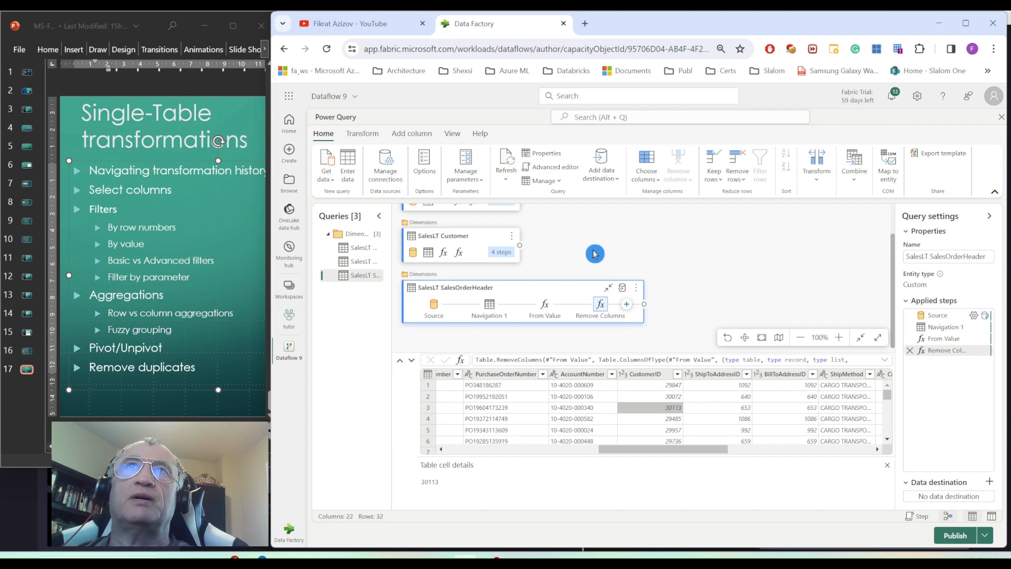
Create a new dataflow parameter and name it pCustomerId.
left_click(480, 182)
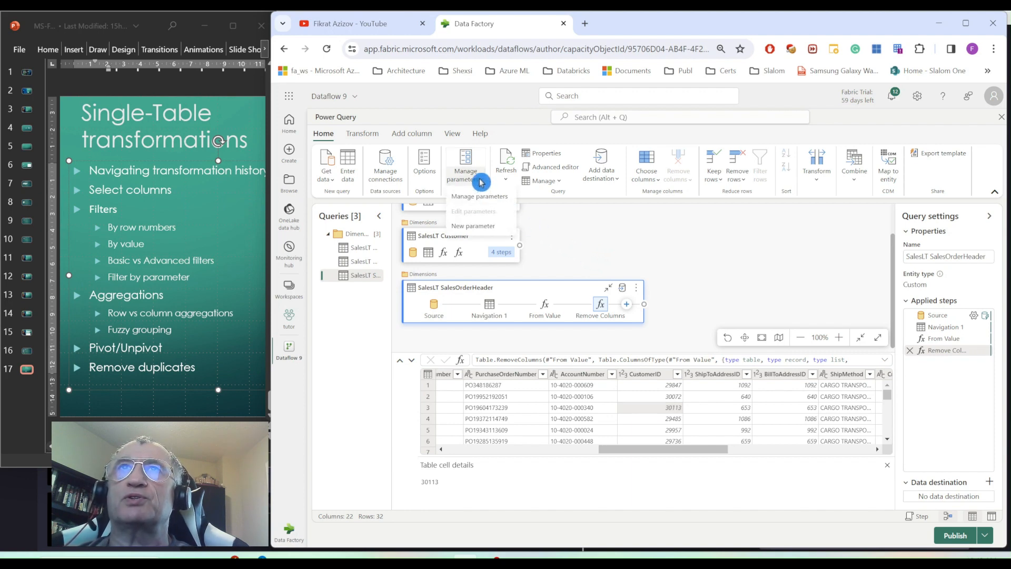
left_click(485, 227)
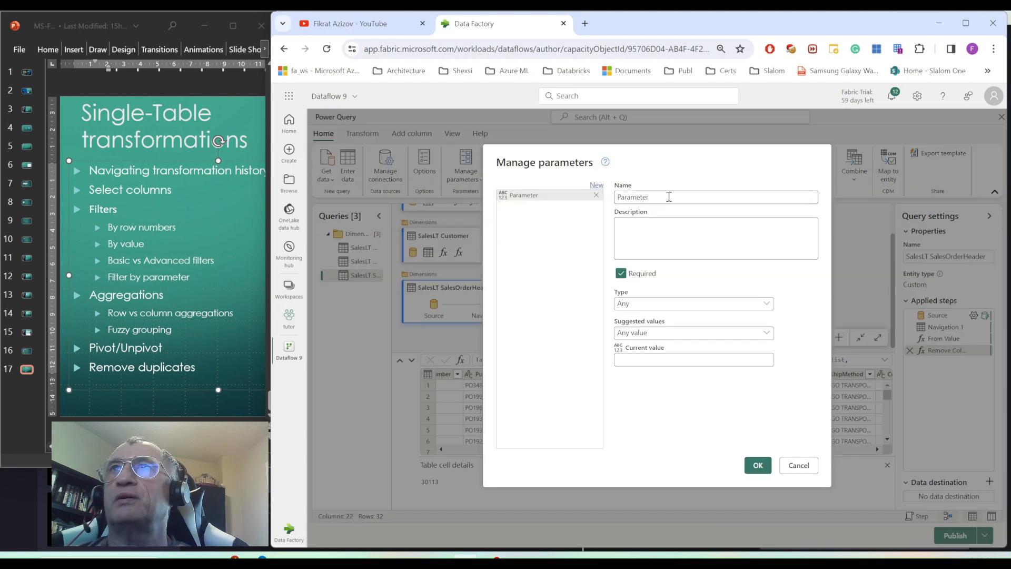
left_click_drag(668, 197, 577, 207)
type("P")
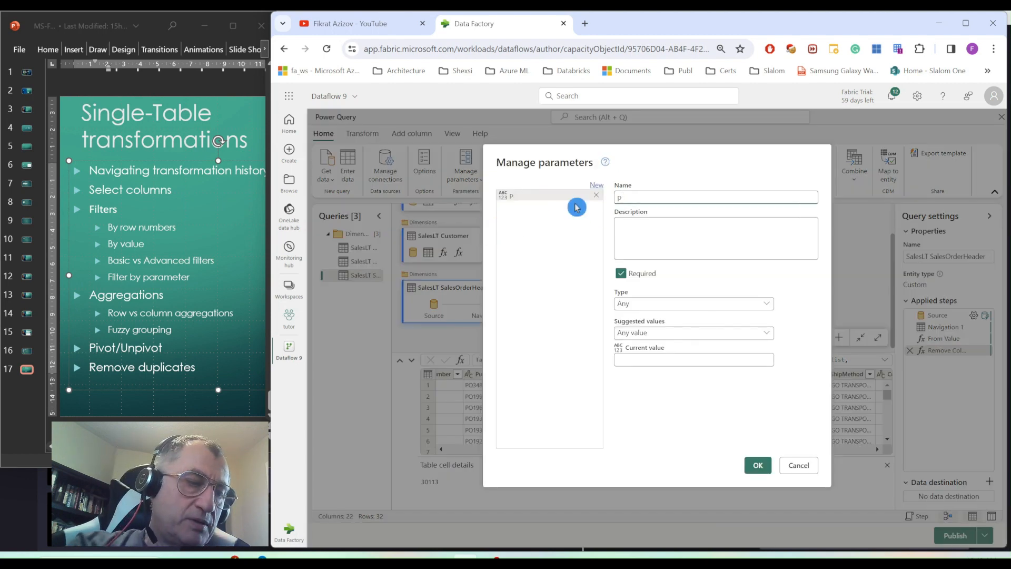
type("Cust")
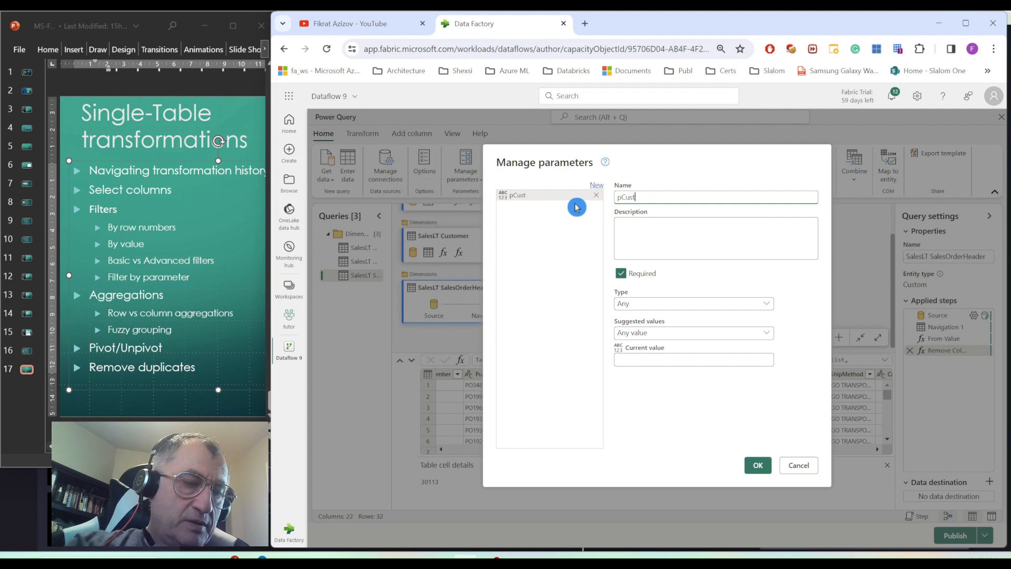
type("omerId")
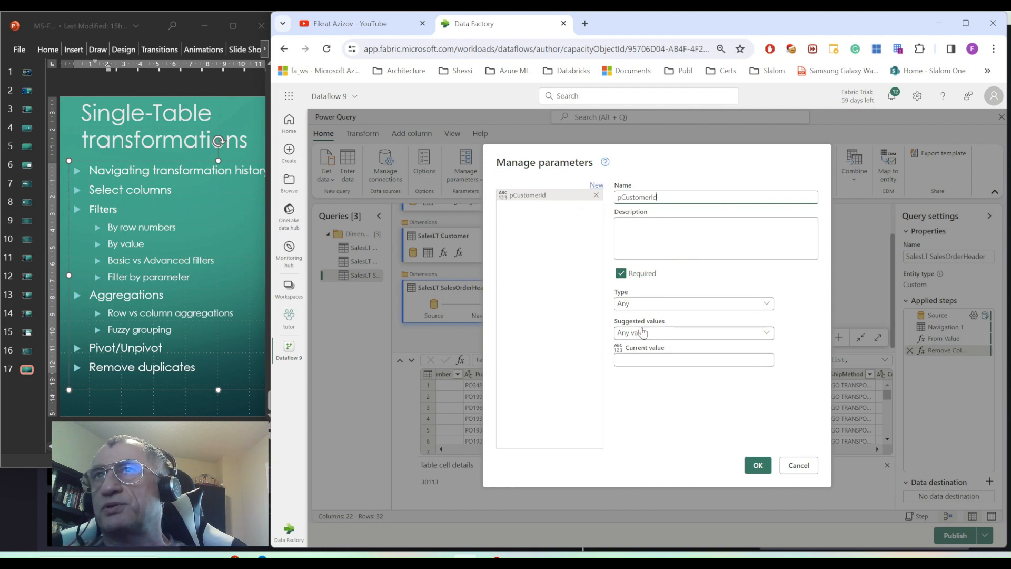
Review the available data types and suggested-value options for the pCustomerId parameter without changing them.
left_click(768, 306)
left_click(768, 305)
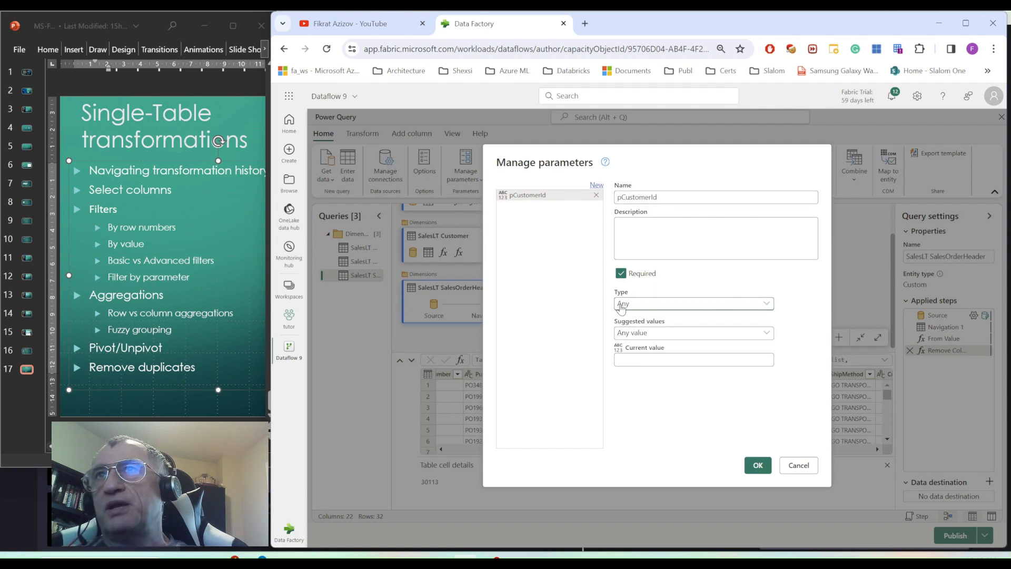
left_click(764, 305)
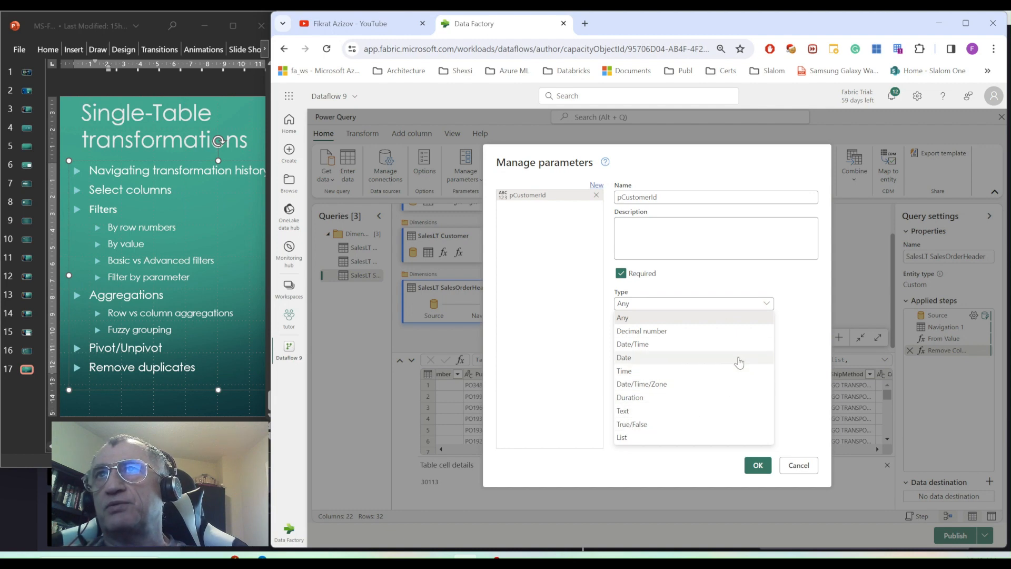
left_click(764, 283)
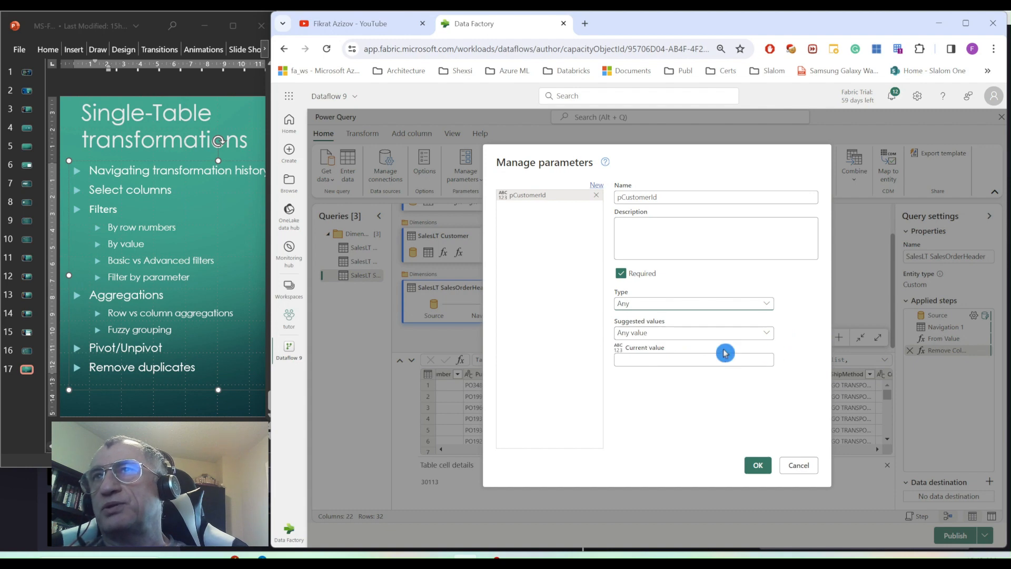
left_click(769, 333)
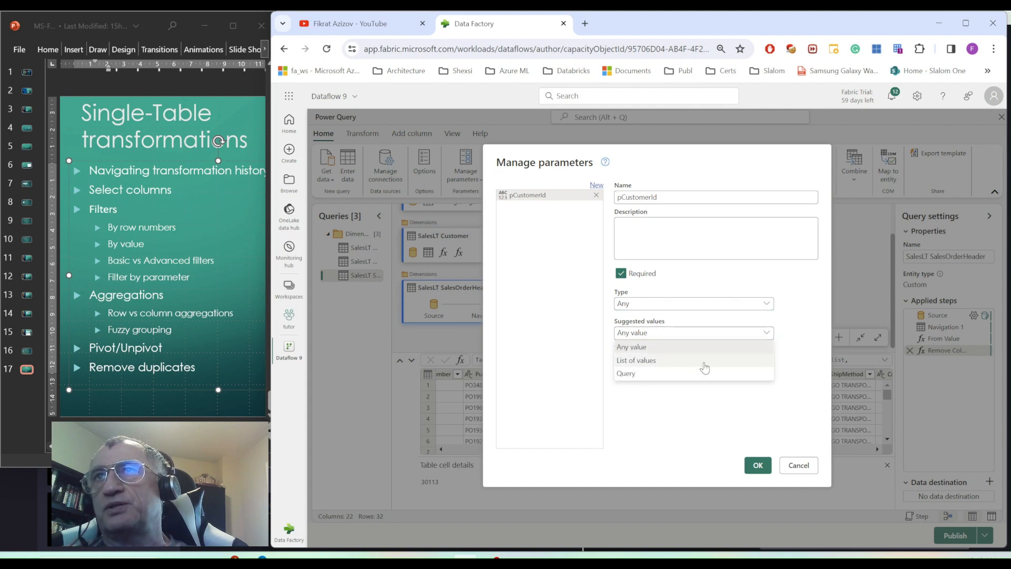
left_click(790, 331)
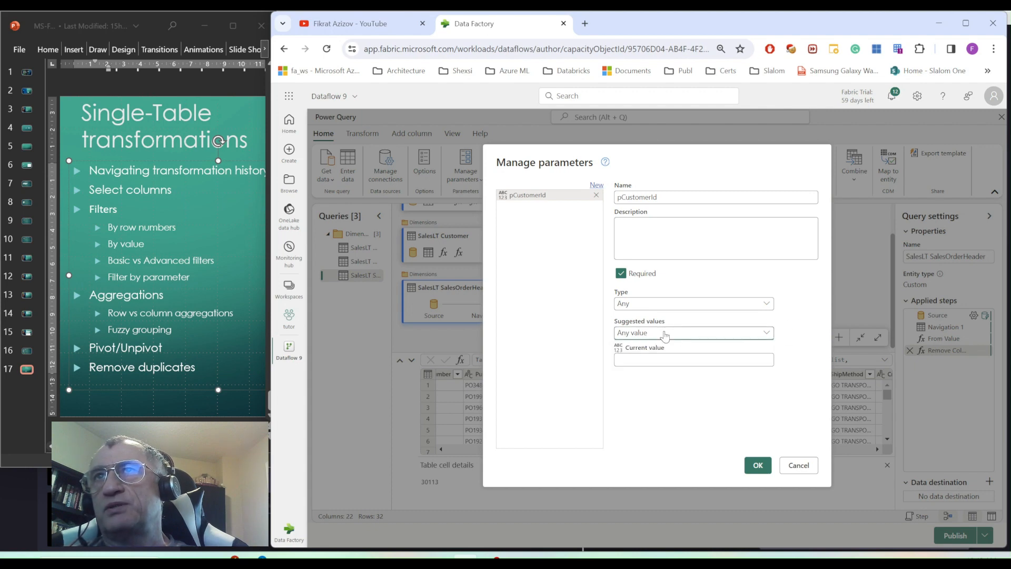
Enter a customer ID as the current value of pCustomerId and create the parameter.
left_click(647, 359)
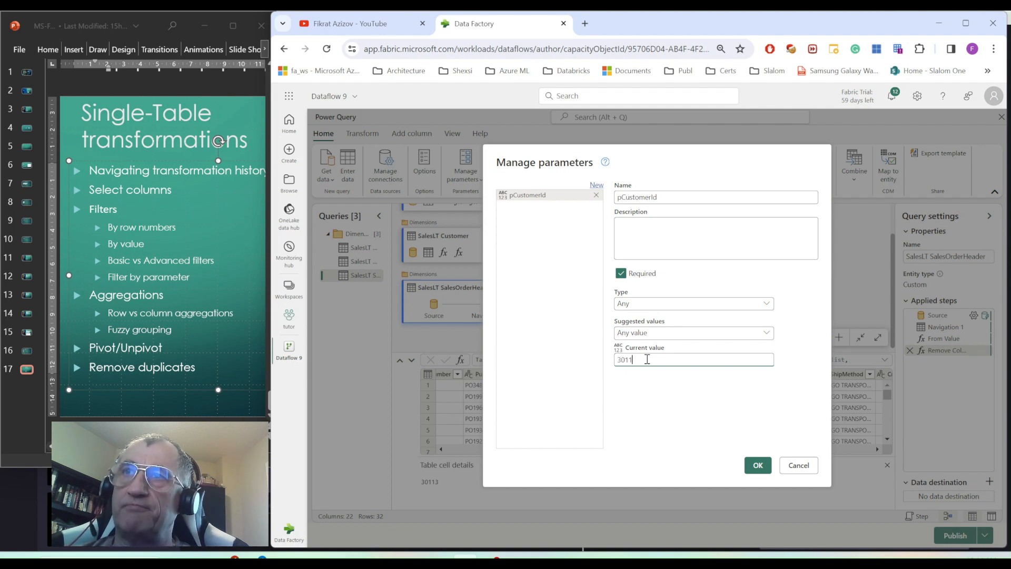
left_click(758, 467)
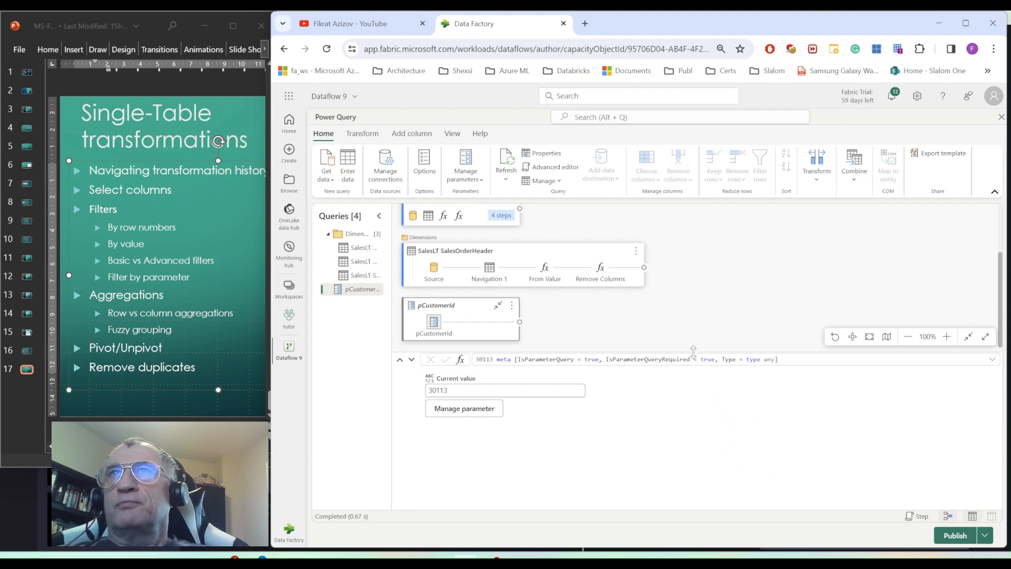
left_click_drag(693, 351, 693, 356)
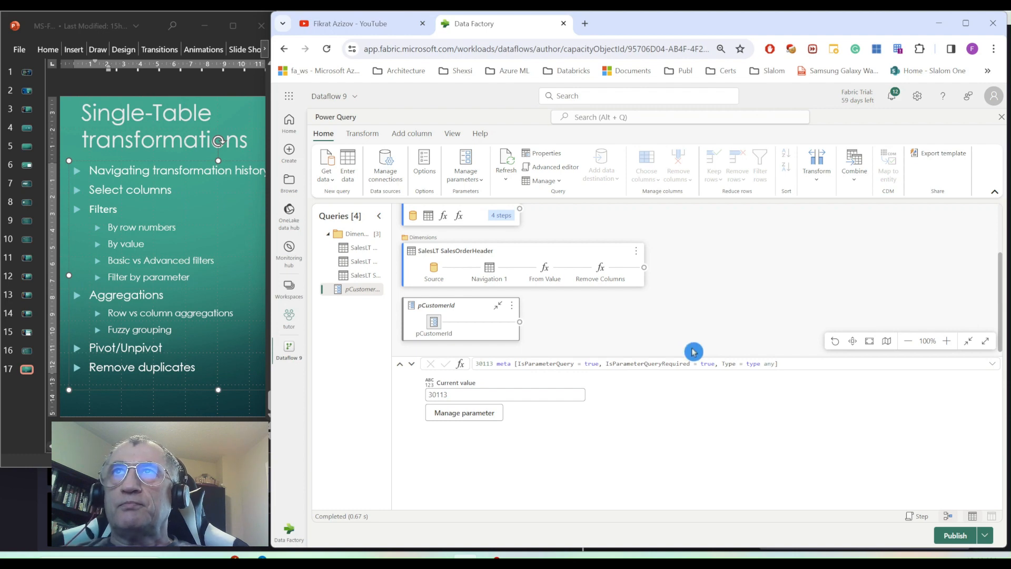
Apply an advanced row filter to SalesLT SalesOrderHeader that keeps rows where CustomerID equals the pCustomerId parameter.
left_click(642, 285)
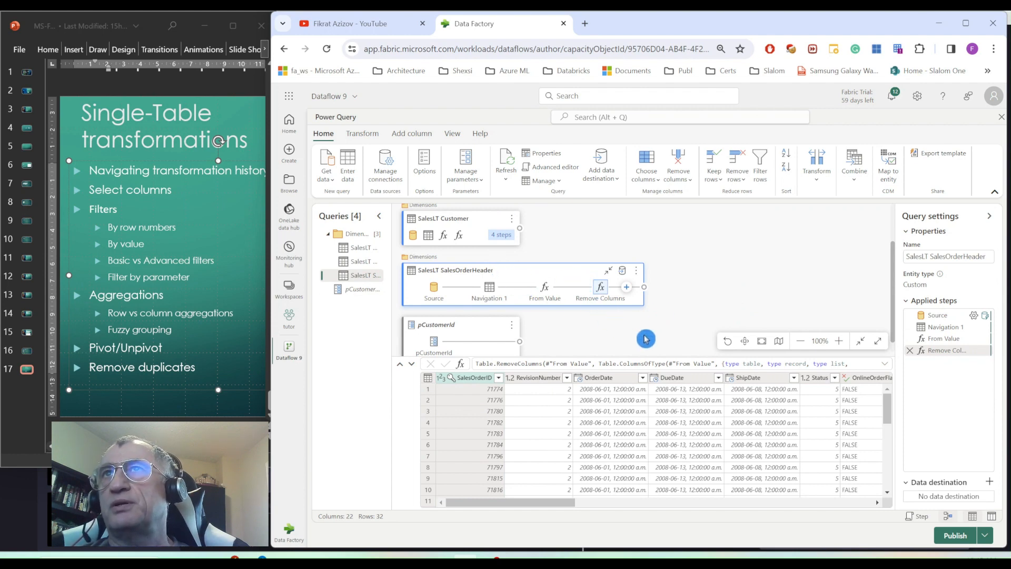
left_click(765, 172)
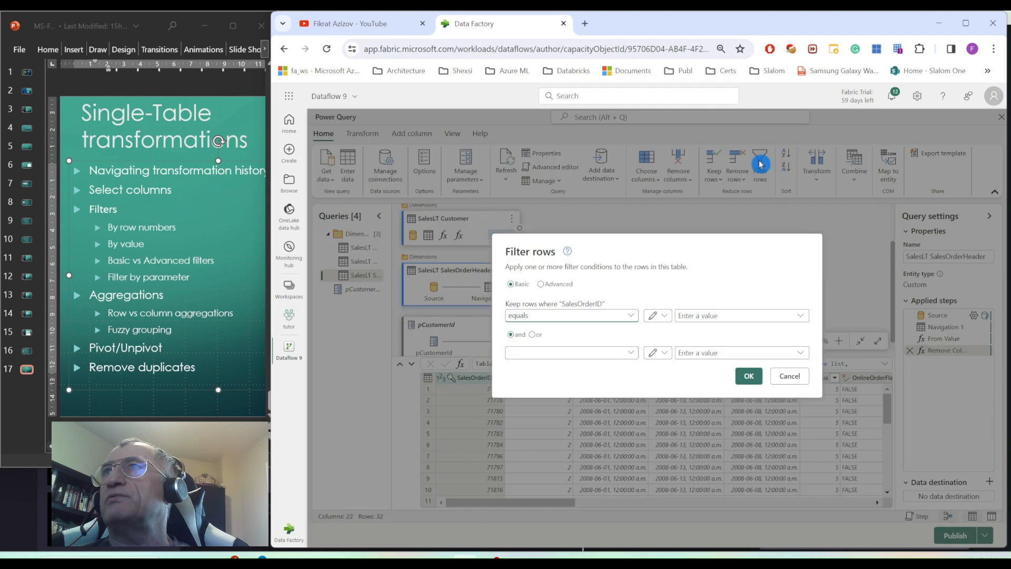
left_click(552, 289)
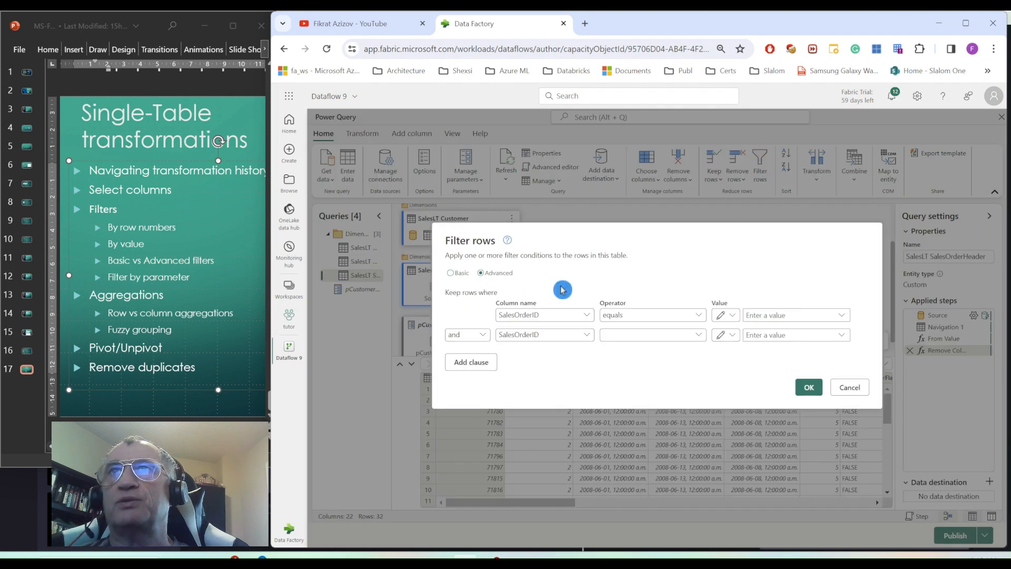
left_click(586, 316)
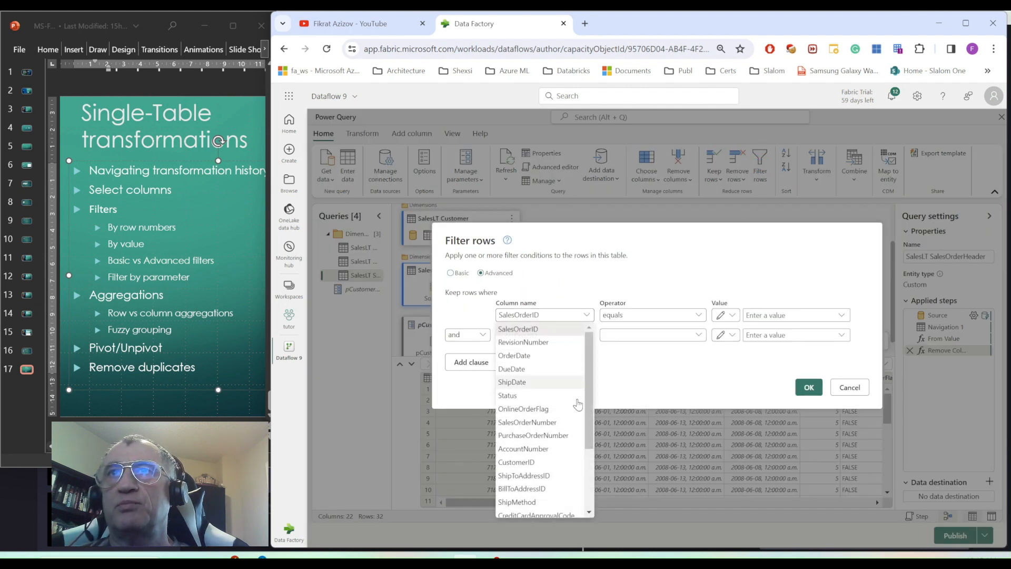
left_click(545, 459)
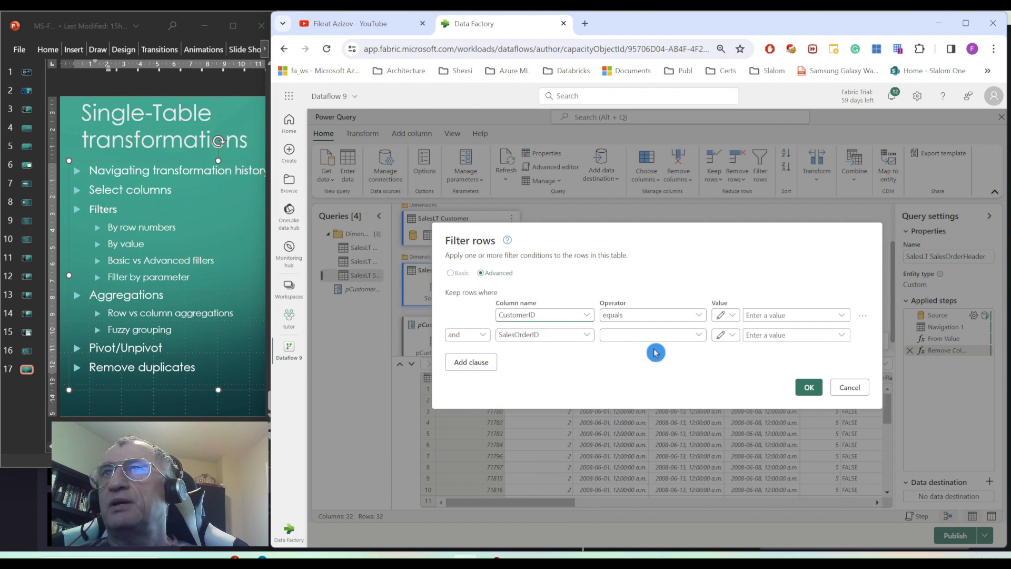
left_click(732, 315)
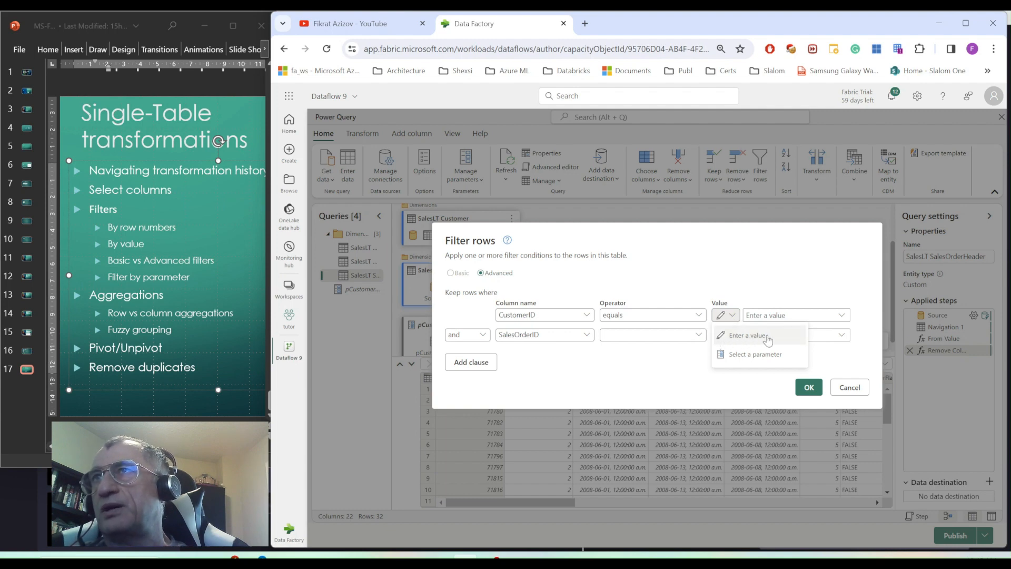
left_click(740, 356)
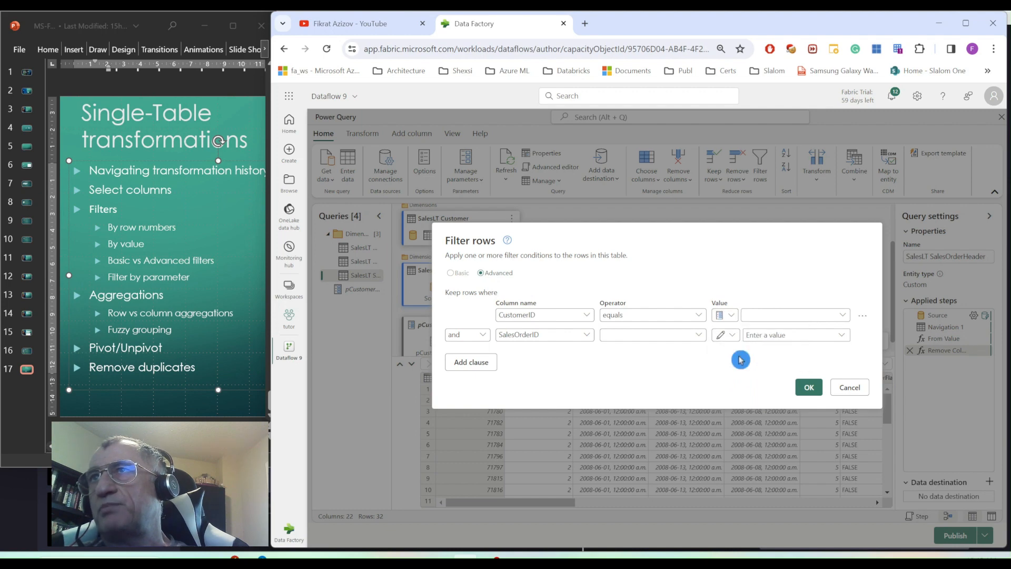
left_click(840, 320)
left_click(797, 334)
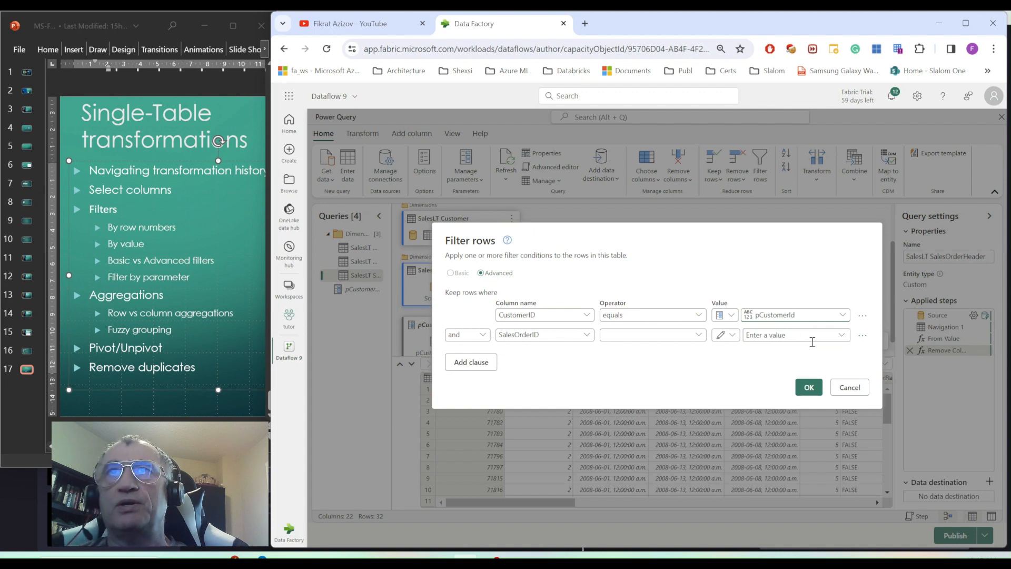
left_click(803, 388)
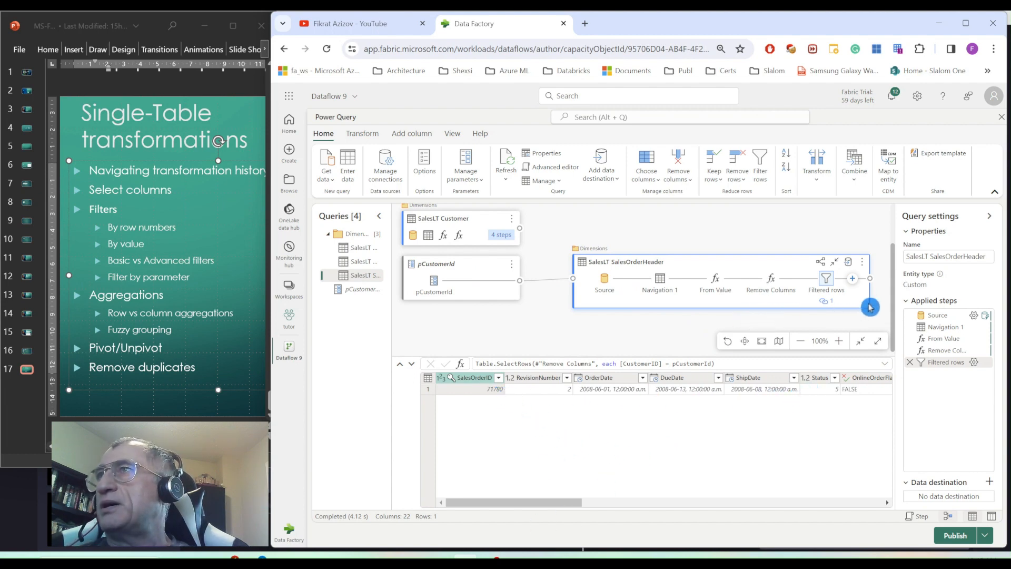
Filter SalesLT Customer with an advanced clause keeping rows where CustomerID equals the pCustomerId parameter.
scroll(869, 293, "up", 1)
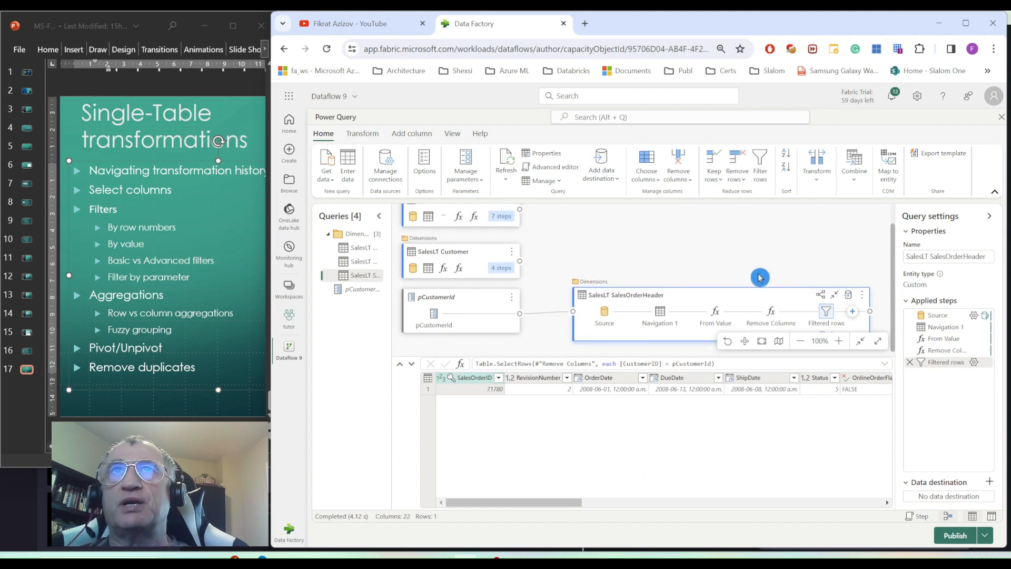
left_click(488, 262)
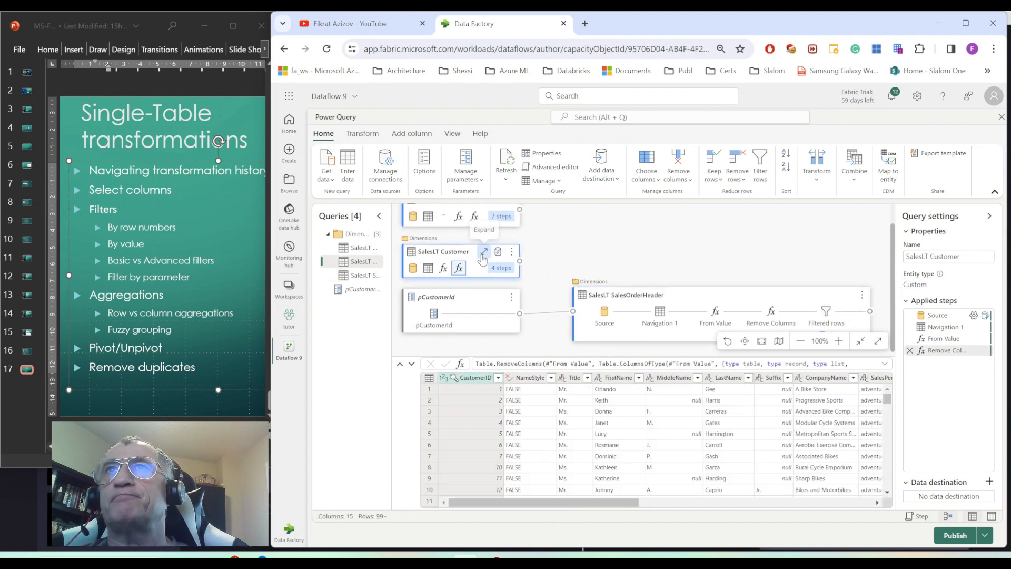
left_click(760, 168)
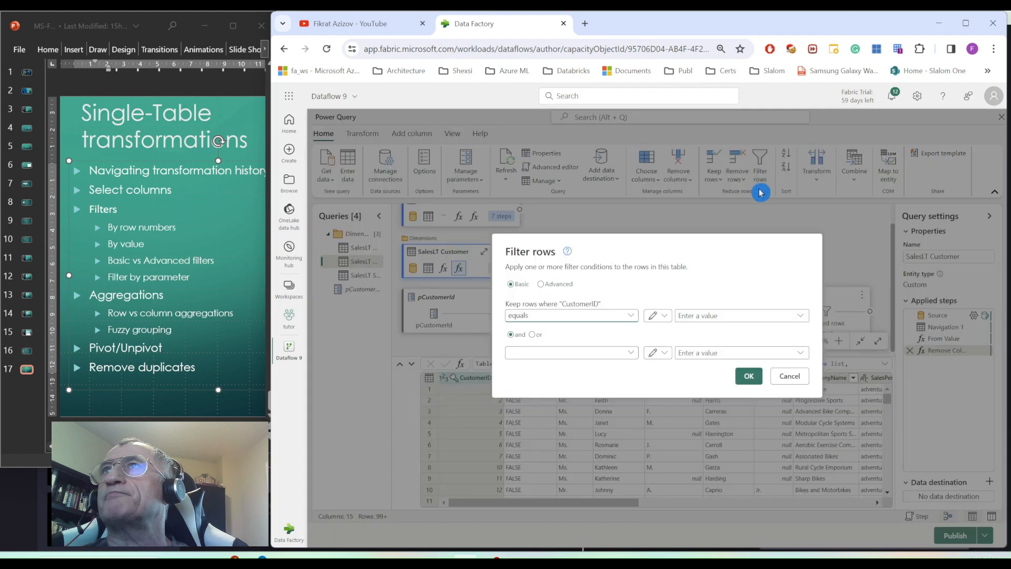
left_click(556, 285)
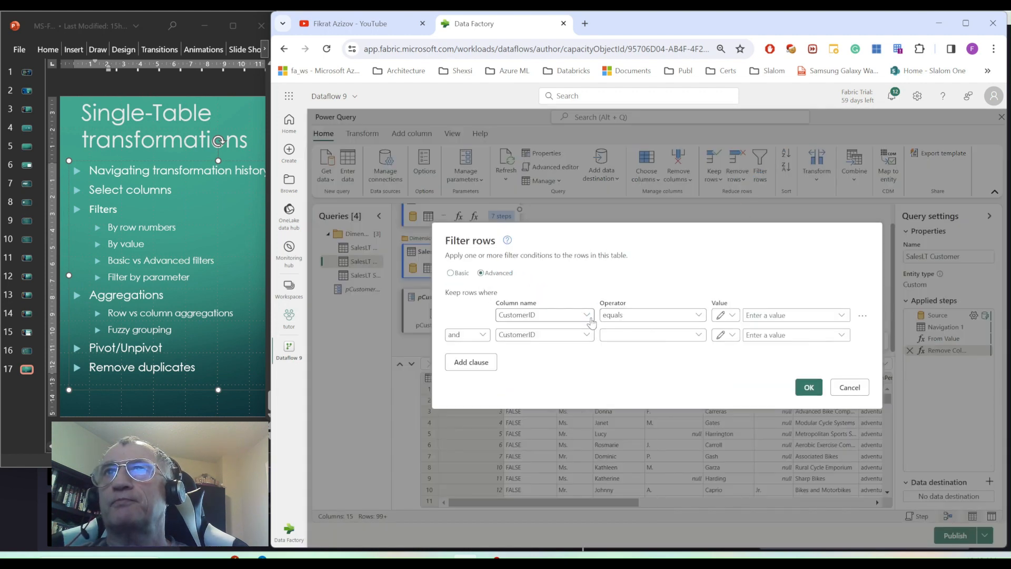
left_click(733, 316)
left_click(755, 351)
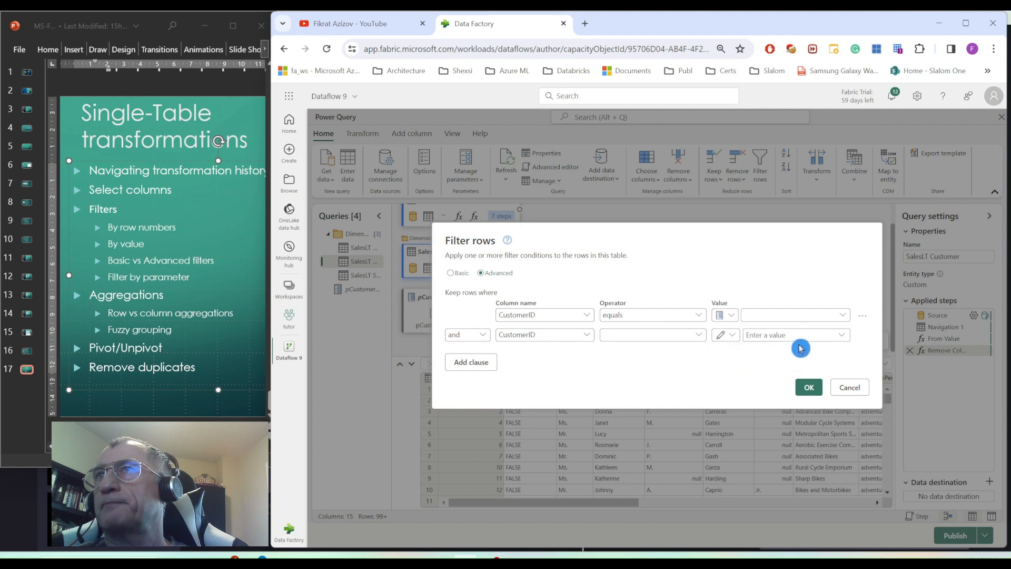
left_click(817, 316)
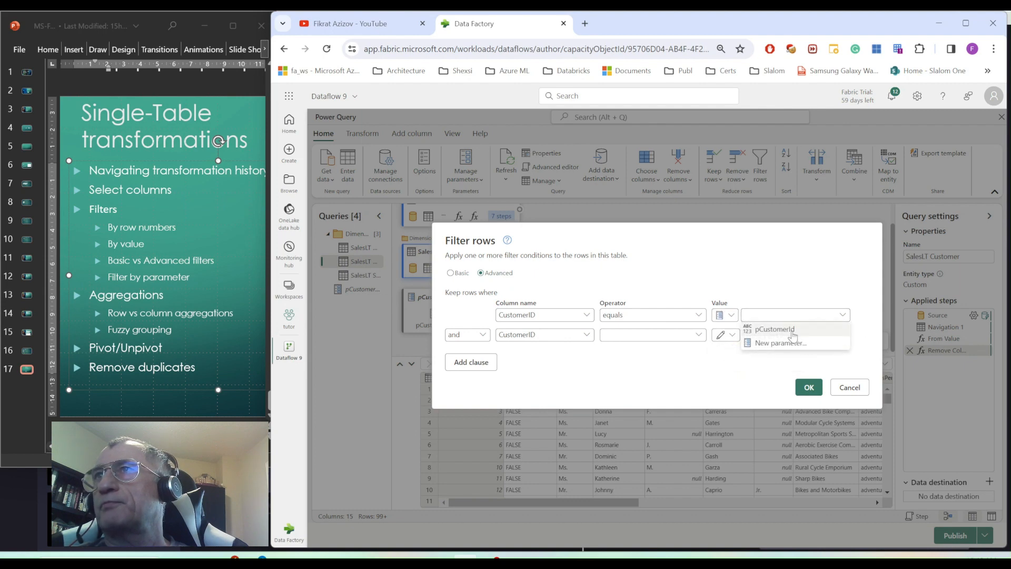
left_click(790, 329)
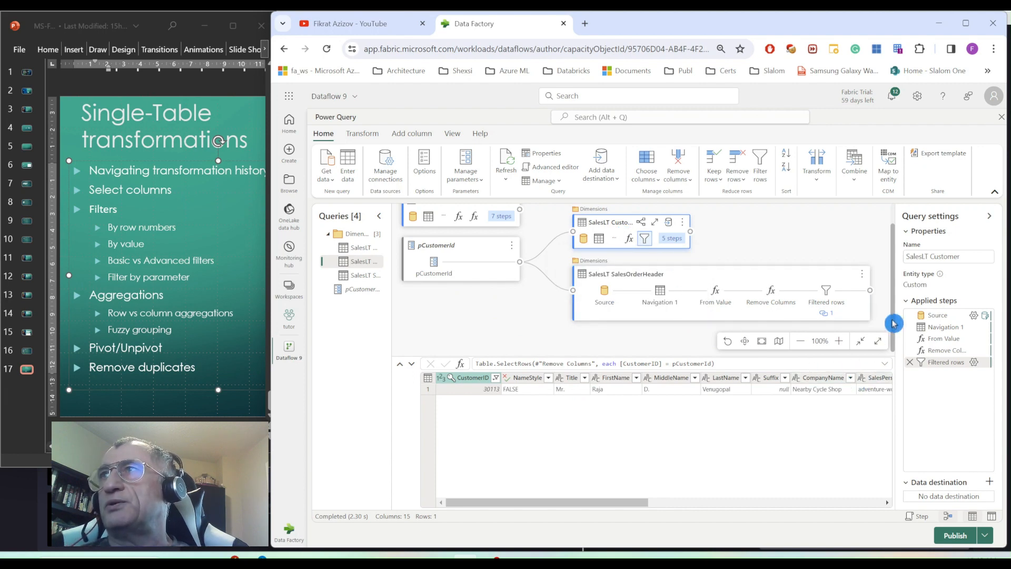
Edit the pCustomerId parameter to use List of values for its suggested values and enter two customer IDs in the list.
scroll(895, 316, "up", 1)
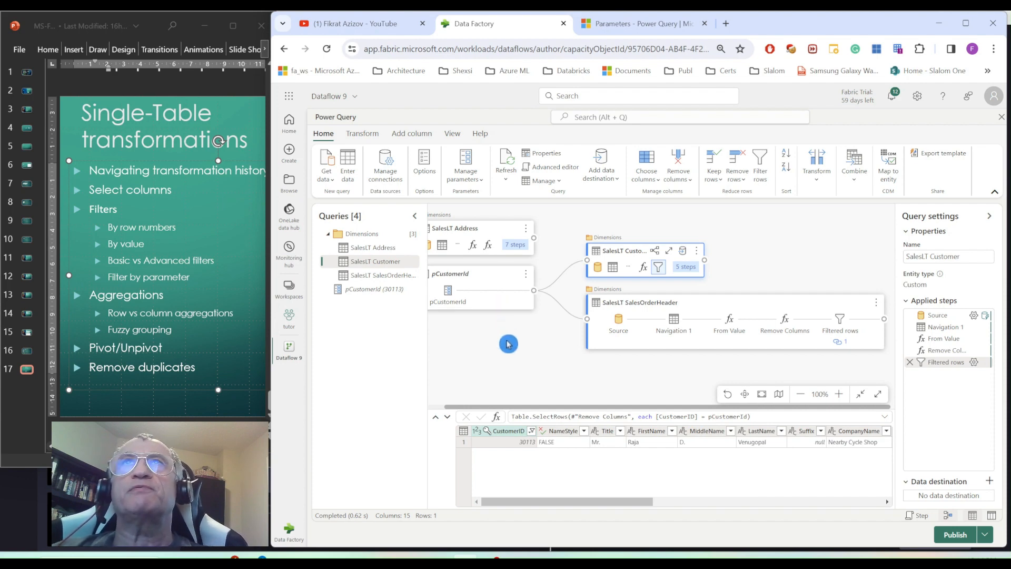
left_click(480, 182)
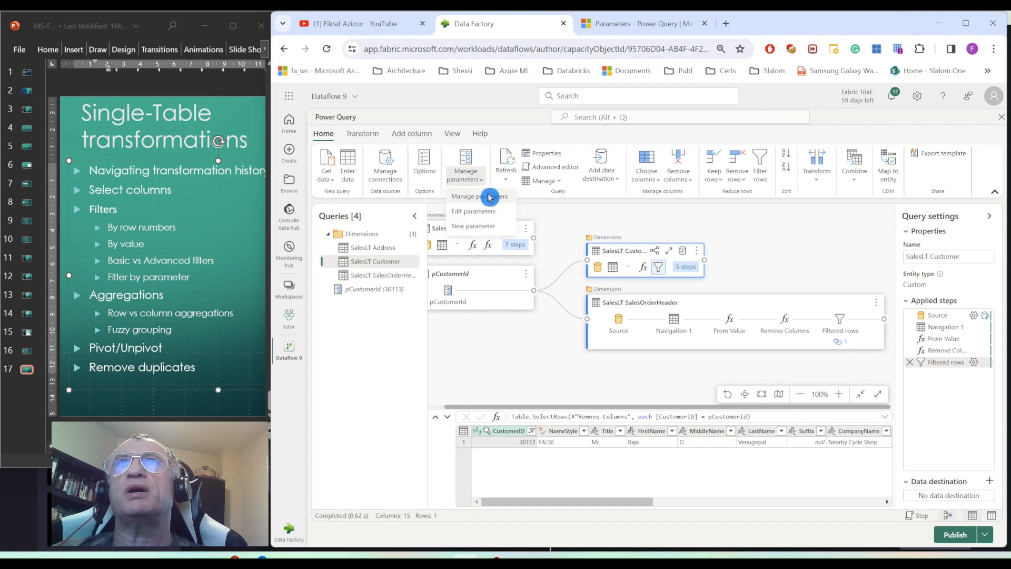
left_click(490, 198)
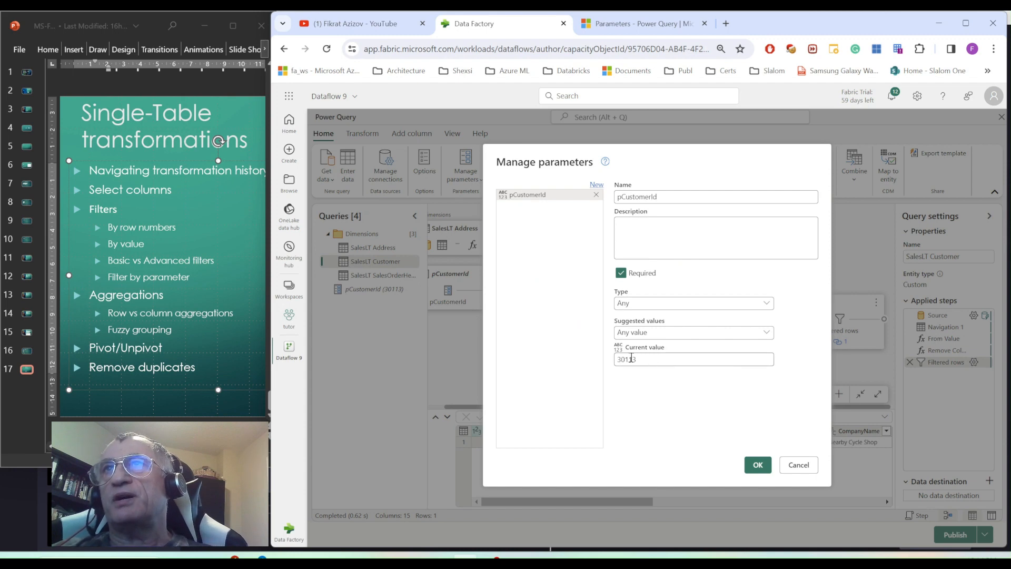
left_click(652, 359)
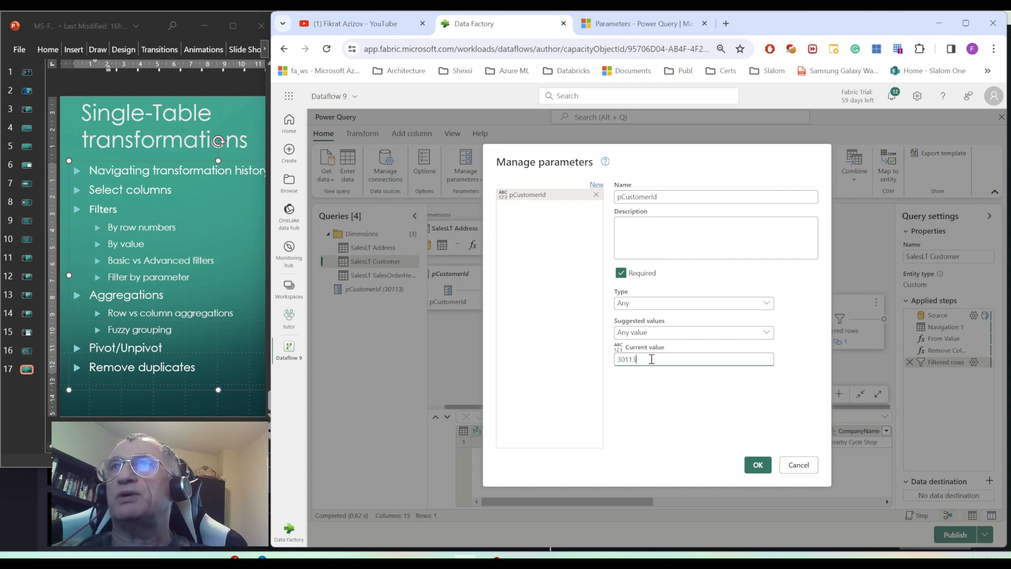
left_click(659, 333)
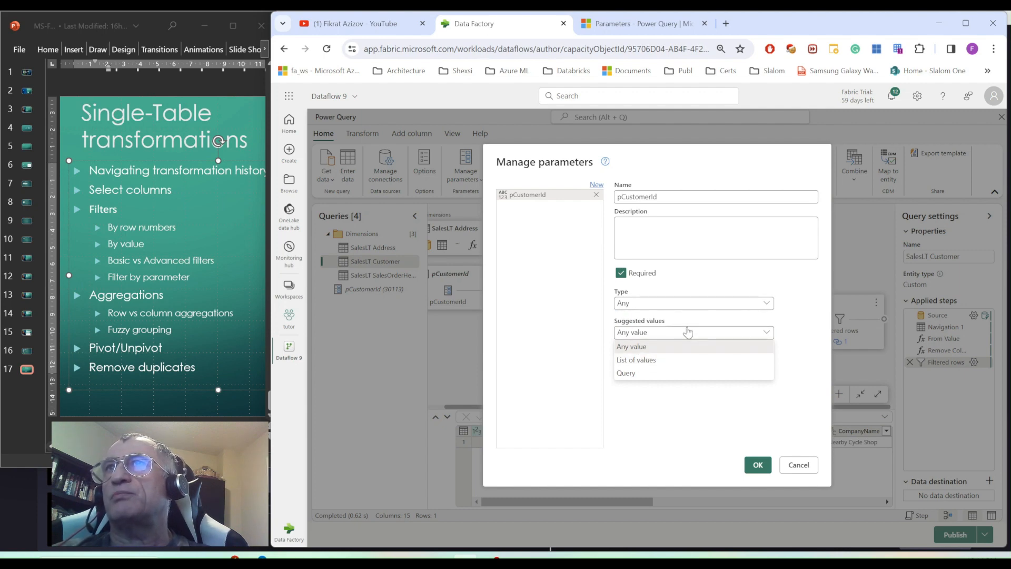
left_click(641, 362)
left_click(648, 361)
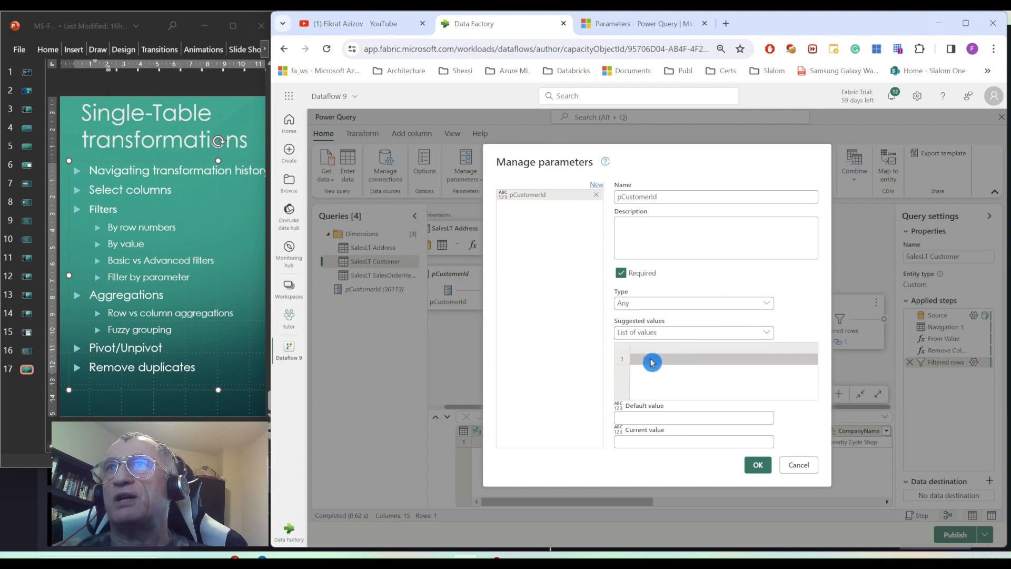
left_click(657, 362)
type("30113")
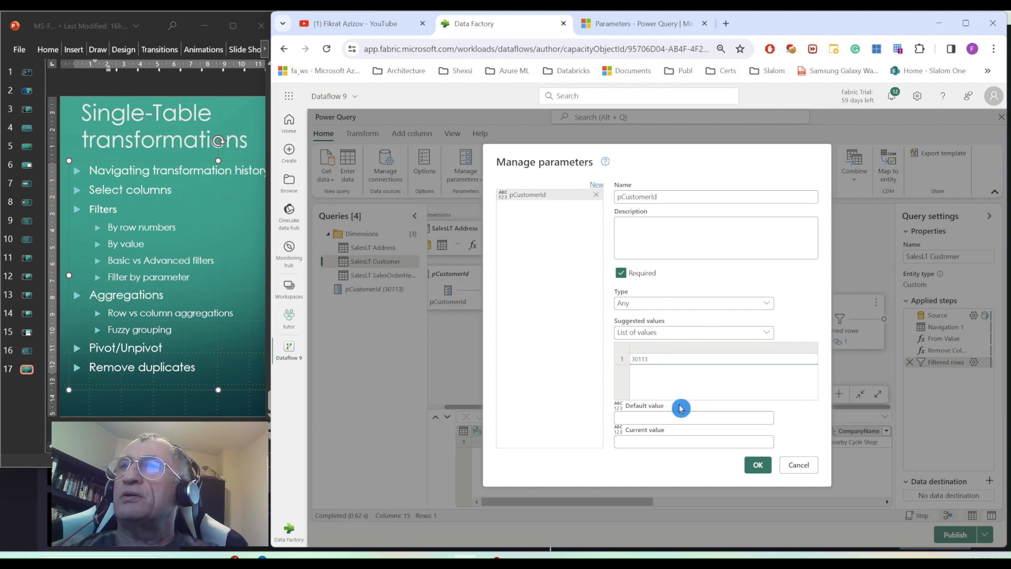
key("Return")
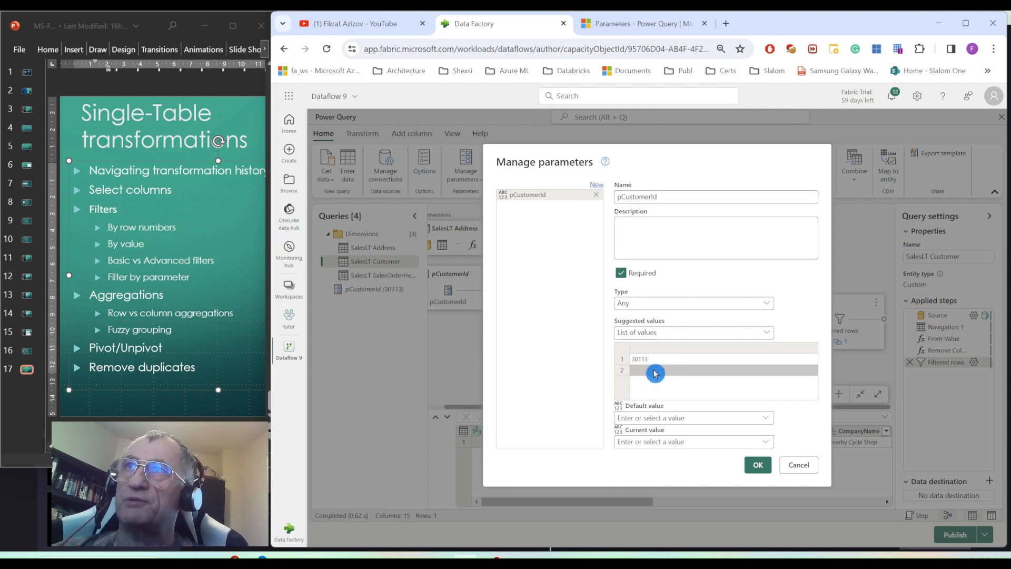
left_click(655, 373)
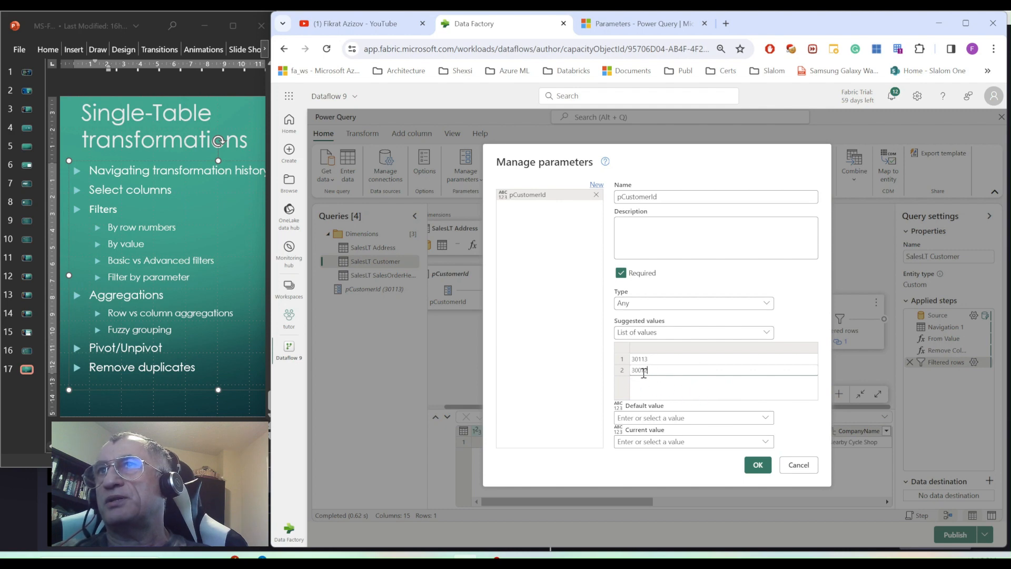
Select the second listed customer ID as pCustomerId's current value and save the parameter.
left_click(764, 442)
left_click(630, 469)
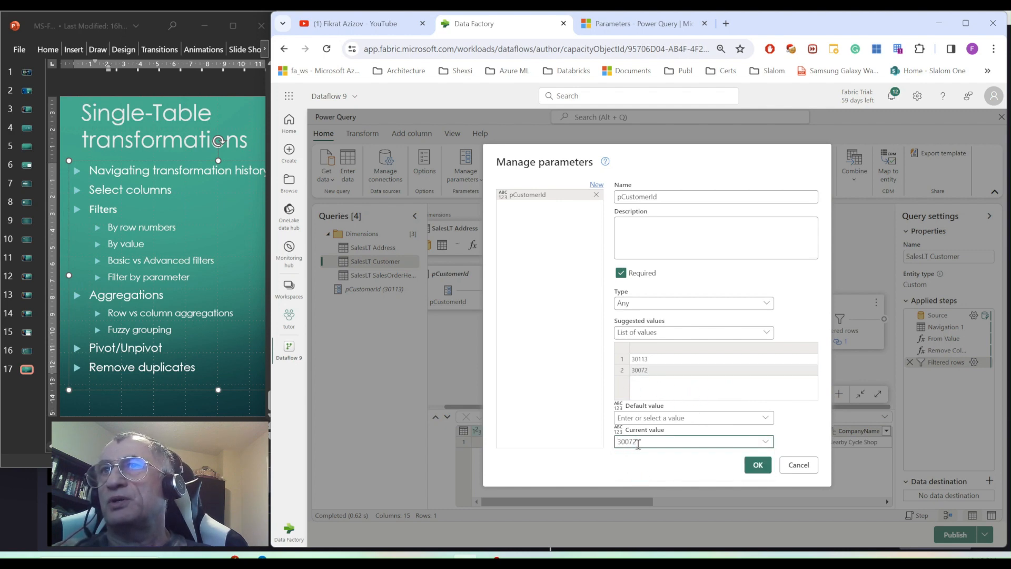
left_click(758, 468)
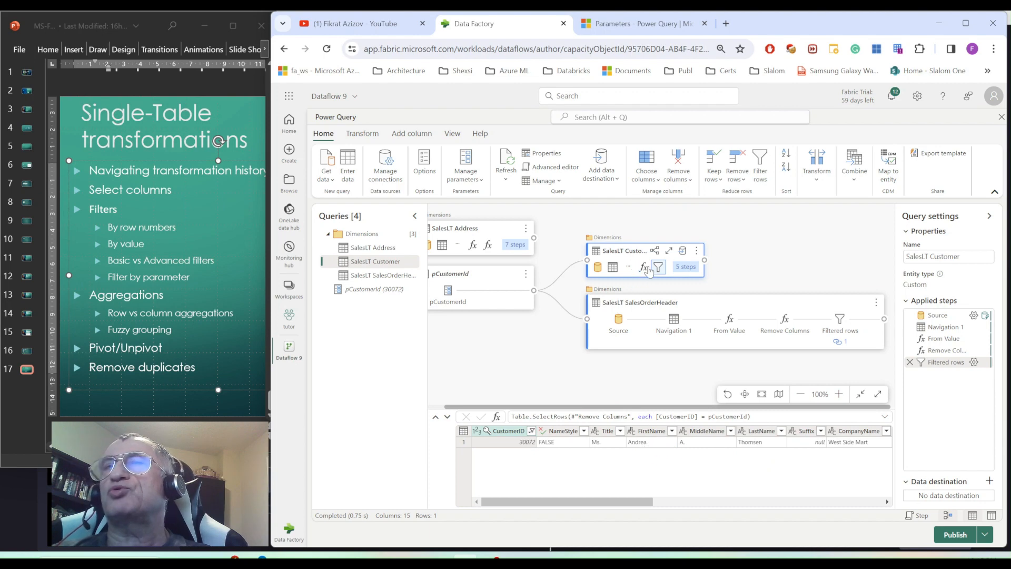
Create a new dataflow parameter named CustList and set its type to List.
mouse_move(686, 266)
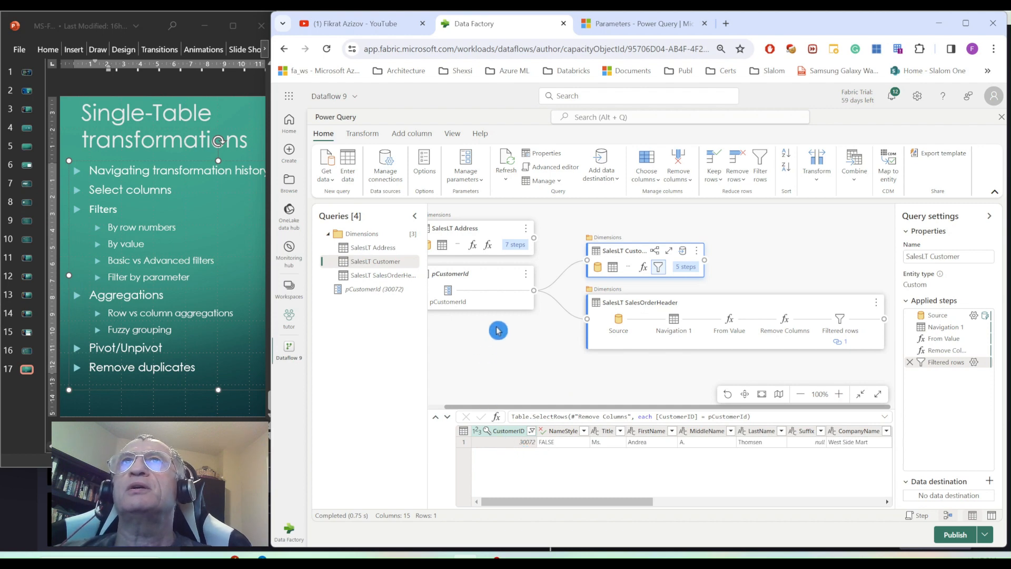
left_click(477, 181)
left_click(491, 198)
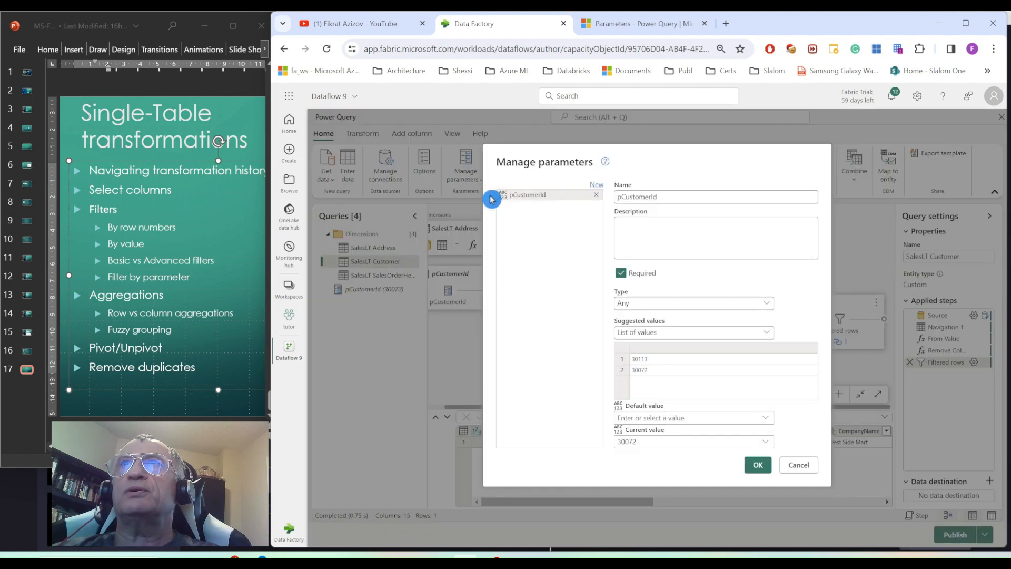
left_click(586, 252)
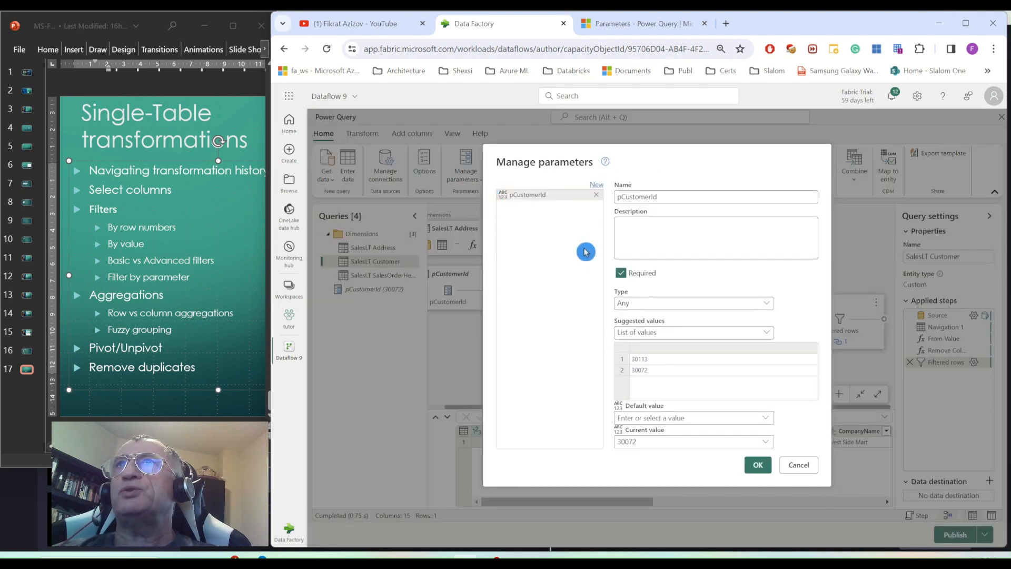
left_click(597, 186)
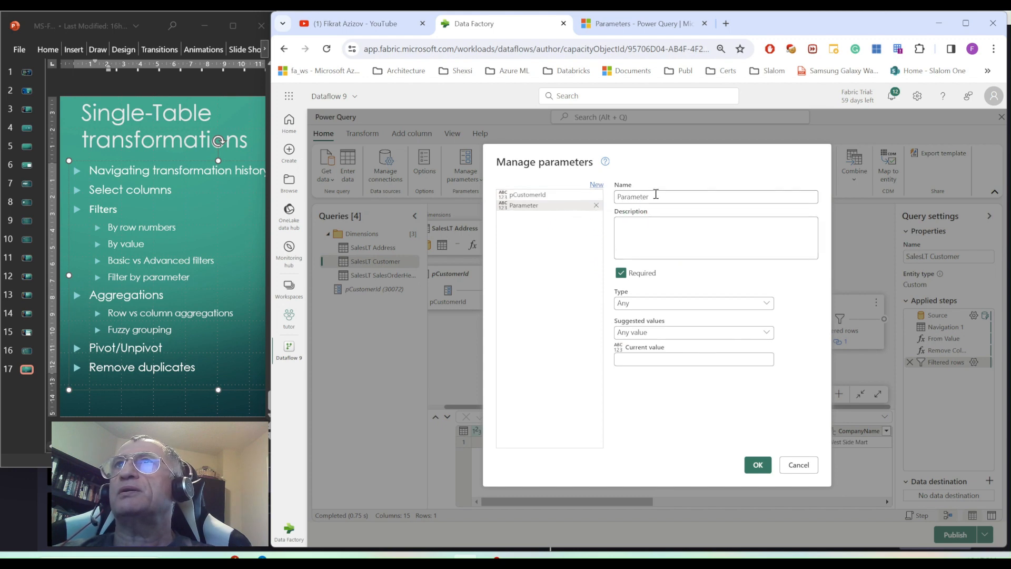
left_click(555, 207)
type("CustList")
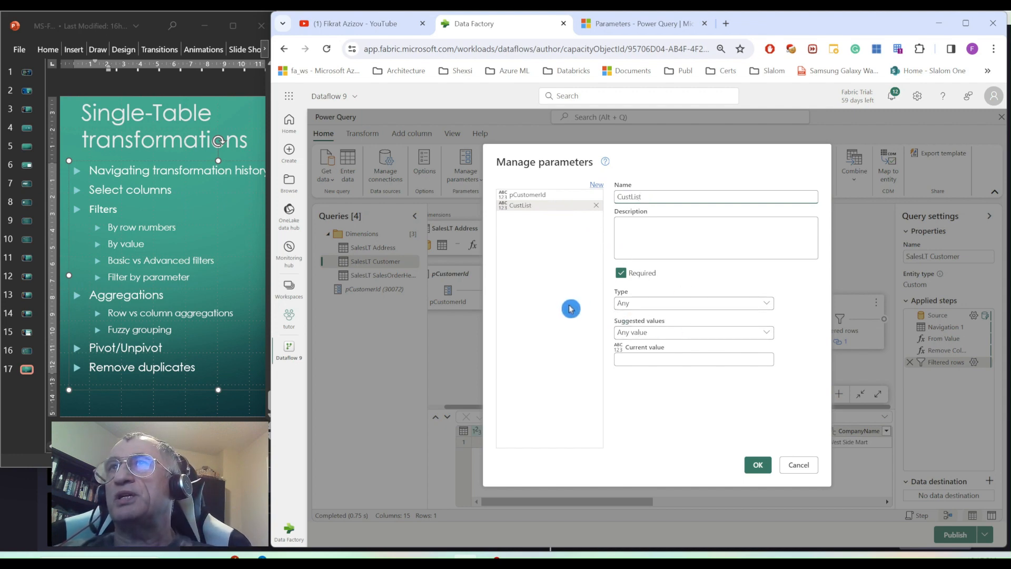
left_click(766, 303)
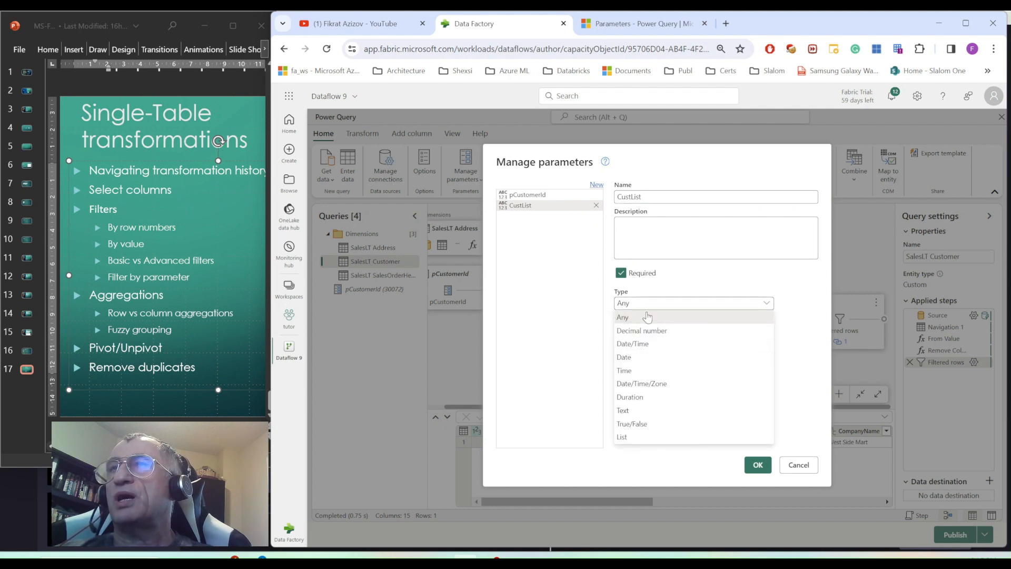
left_click(629, 437)
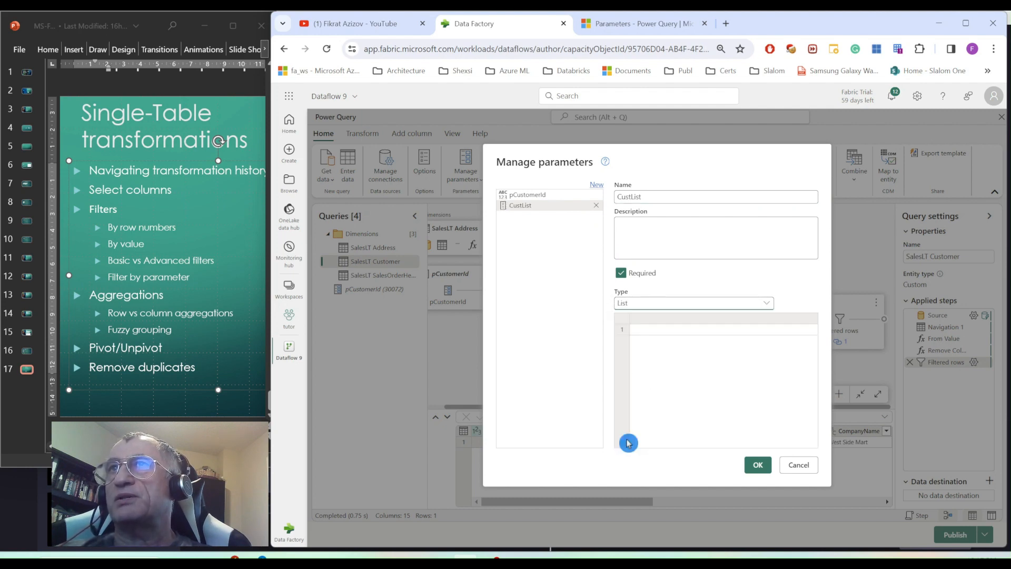
Enter the same two customer IDs used by pCustomerId as CustList's values and save the parameter.
left_click(646, 326)
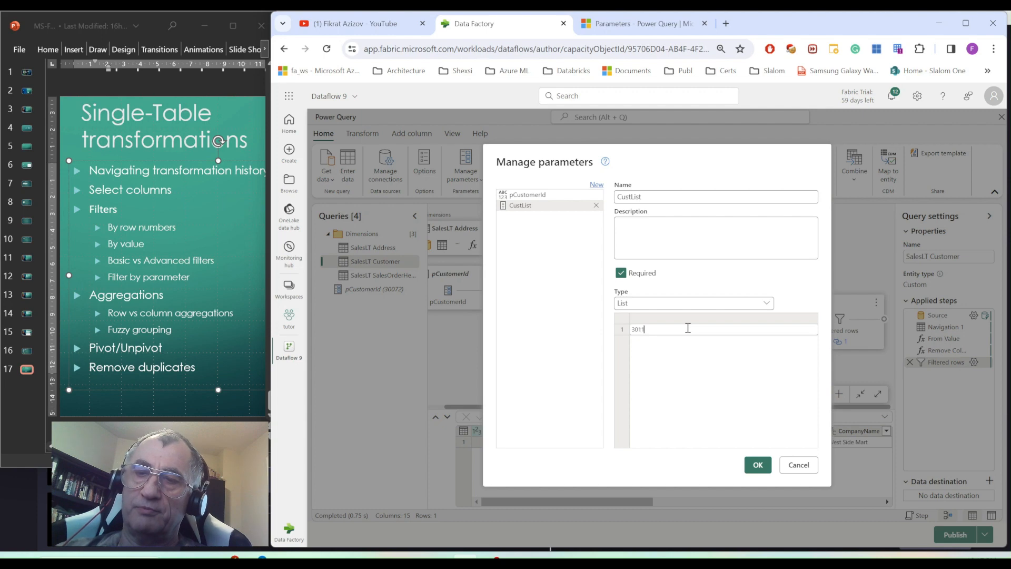
left_click(689, 330)
type("30")
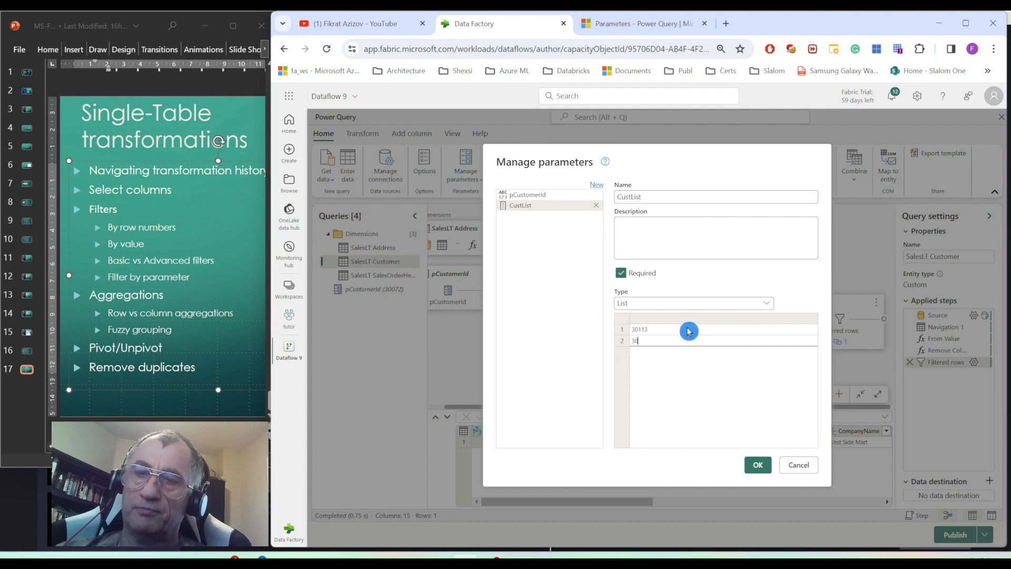
type("072")
left_click(757, 464)
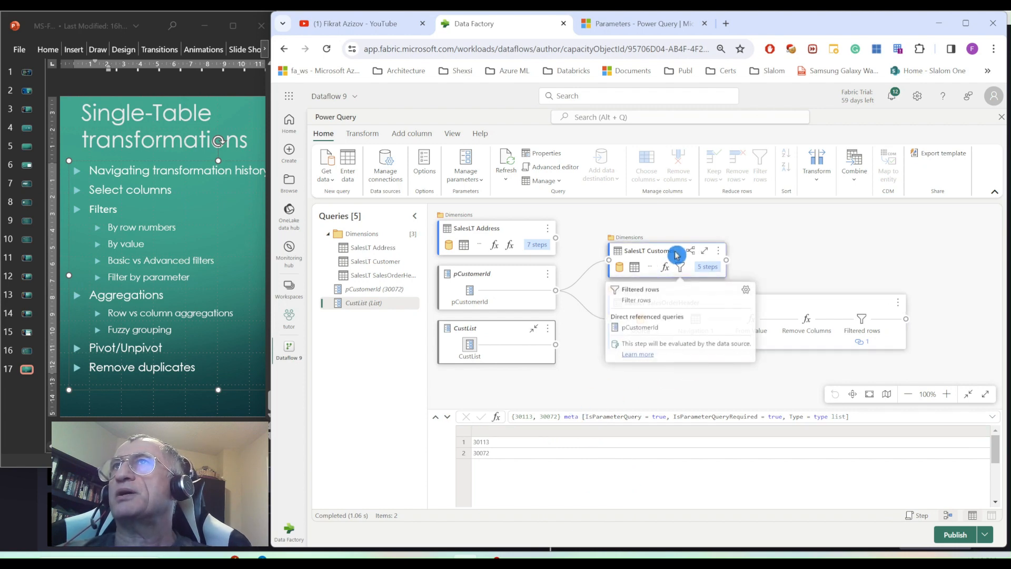
Change the SalesLT Customer row filter to an advanced clause keeping rows where CustomerID is in the CustList parameter.
left_click(681, 267)
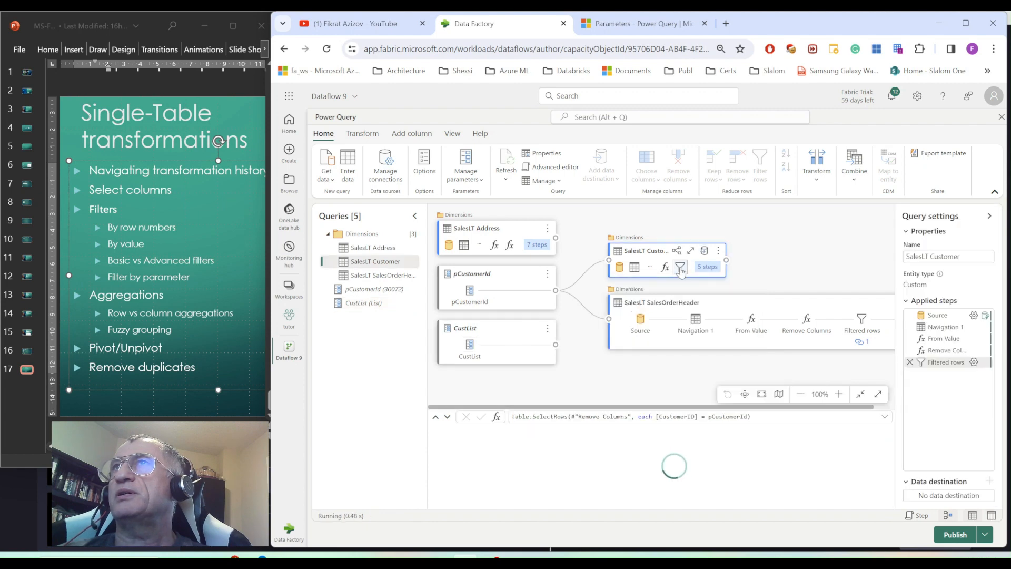
left_click(973, 363)
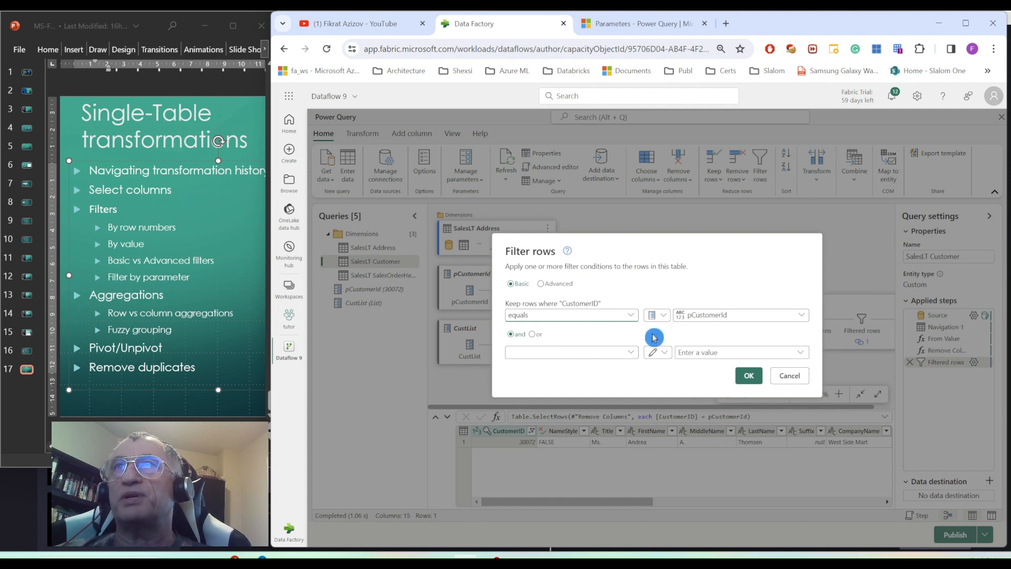
left_click(543, 284)
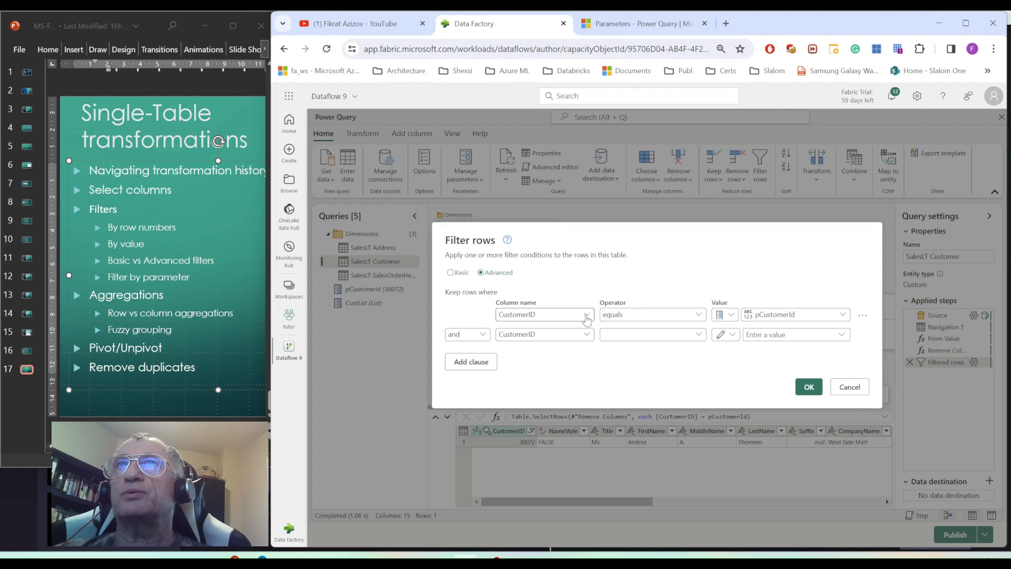
left_click(586, 314)
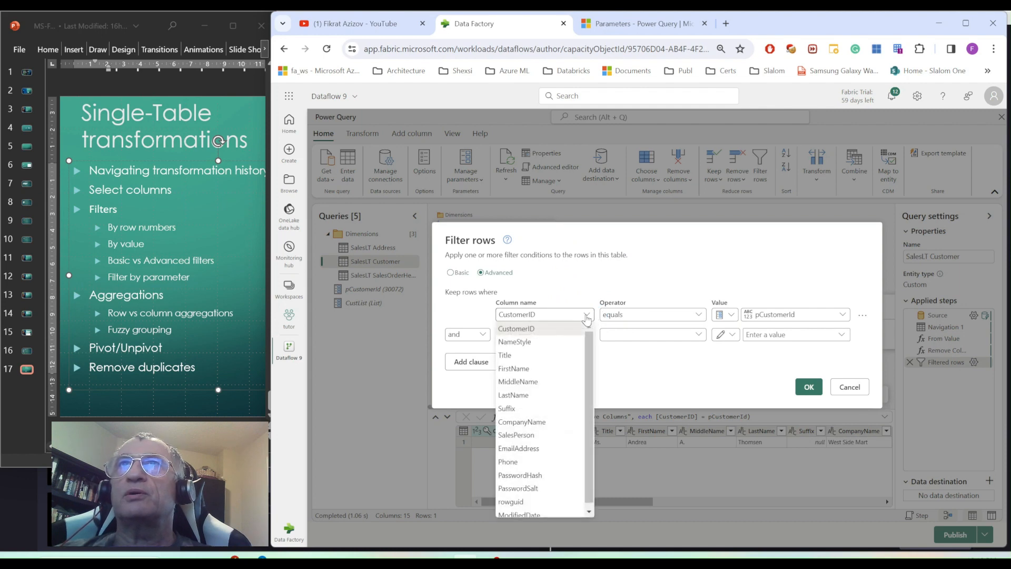
left_click(586, 316)
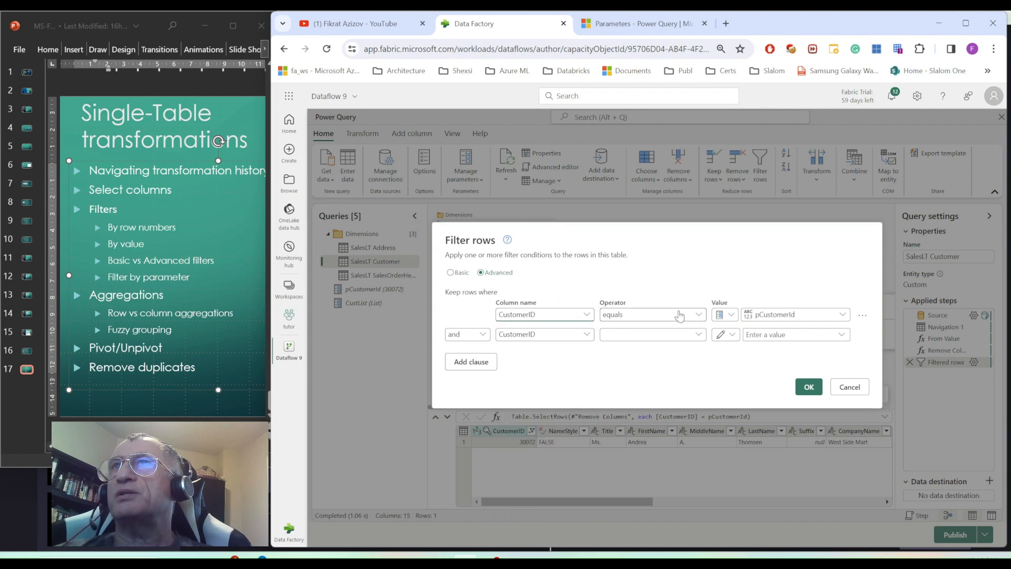
left_click(653, 315)
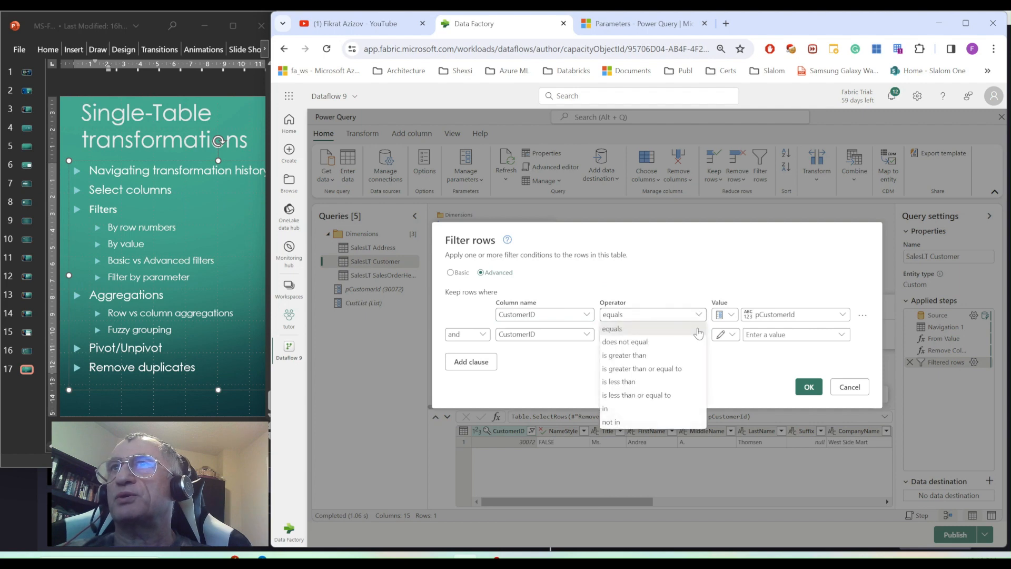
left_click(610, 412)
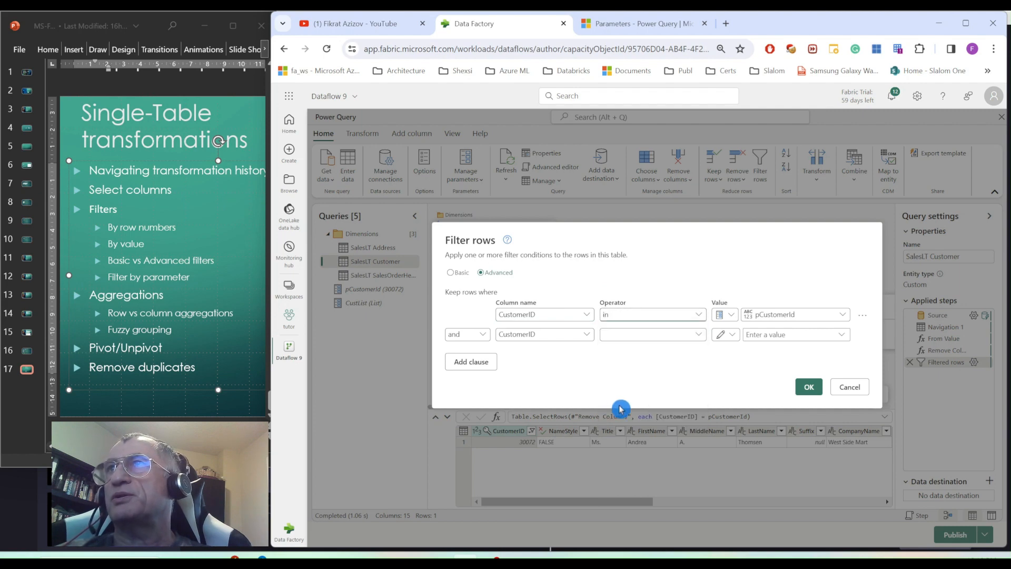
left_click(845, 315)
left_click(778, 343)
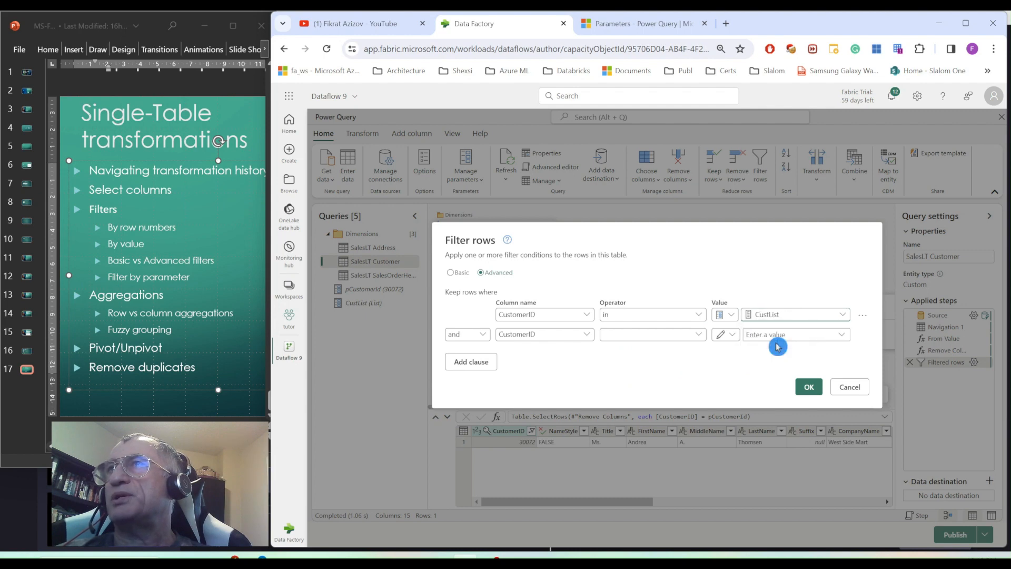
left_click(808, 388)
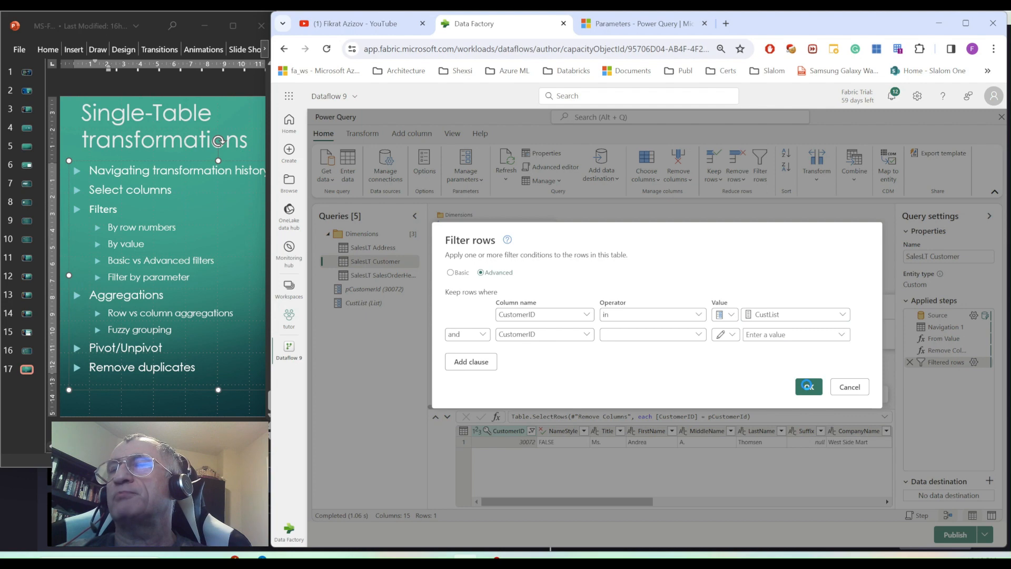
left_click(808, 388)
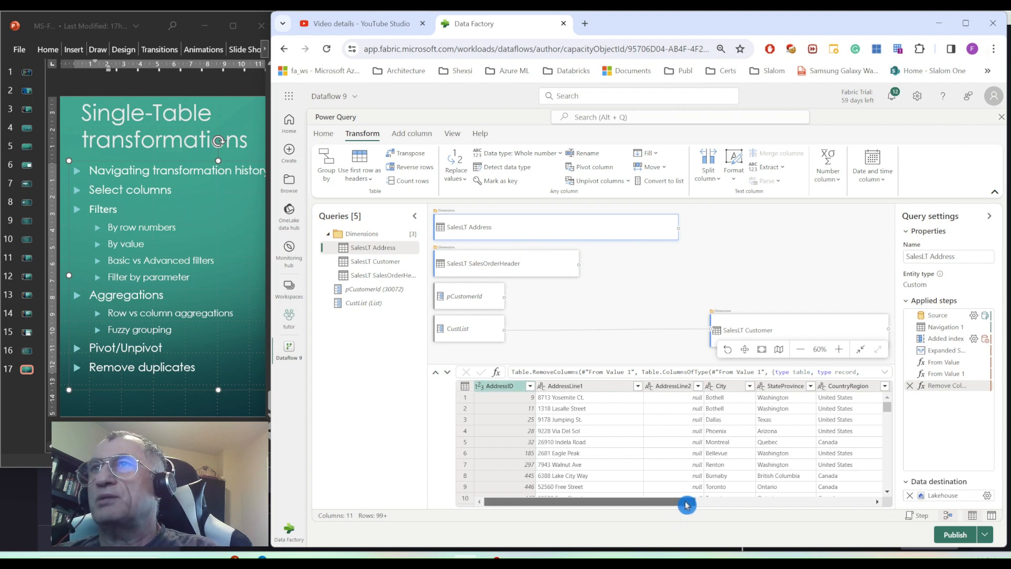
Group the SalesLT Address table by CountryRegion, using Count rows for a new column named Count.
left_click_drag(687, 505, 739, 508)
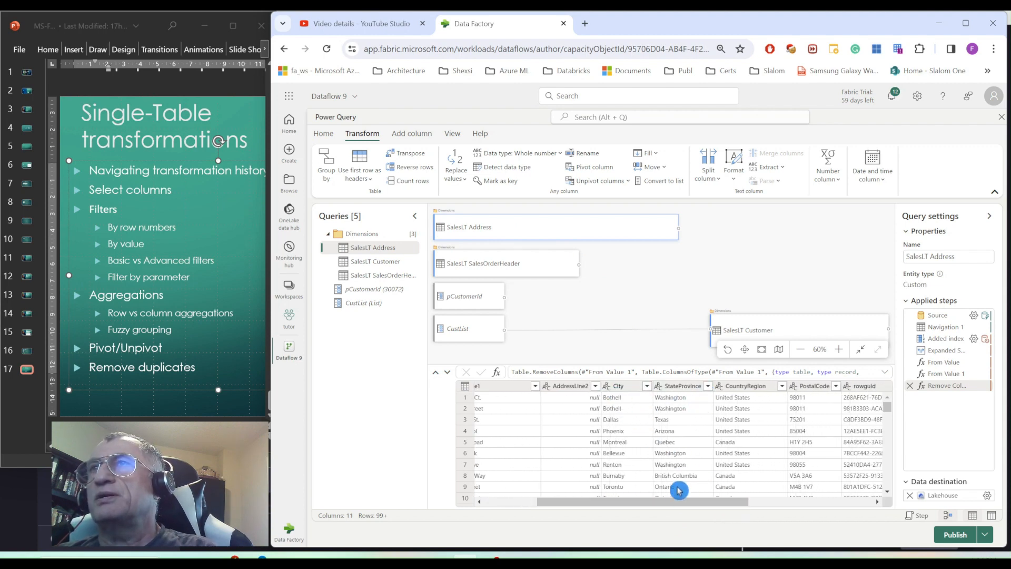
left_click_drag(706, 507, 719, 509)
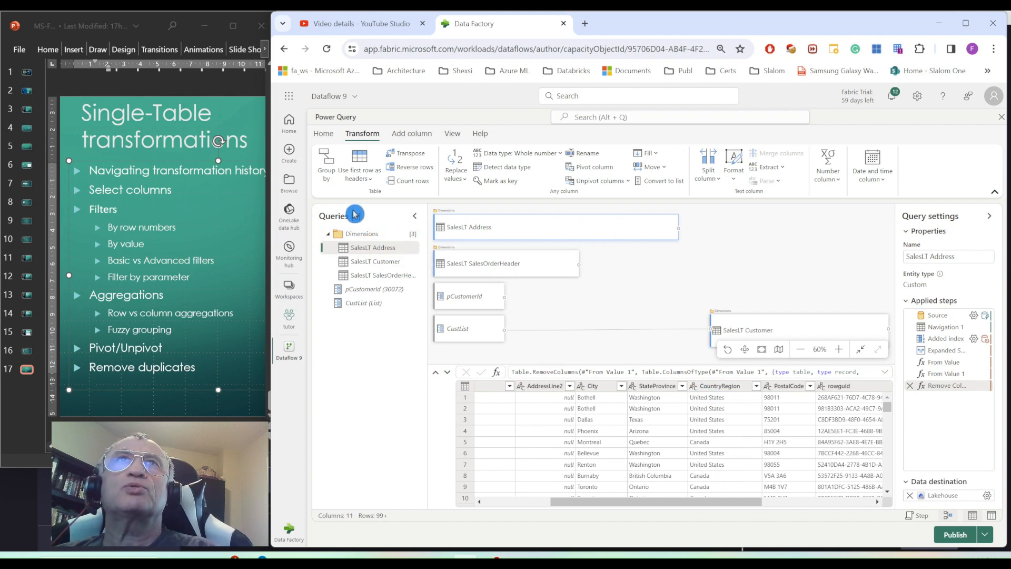
left_click(329, 168)
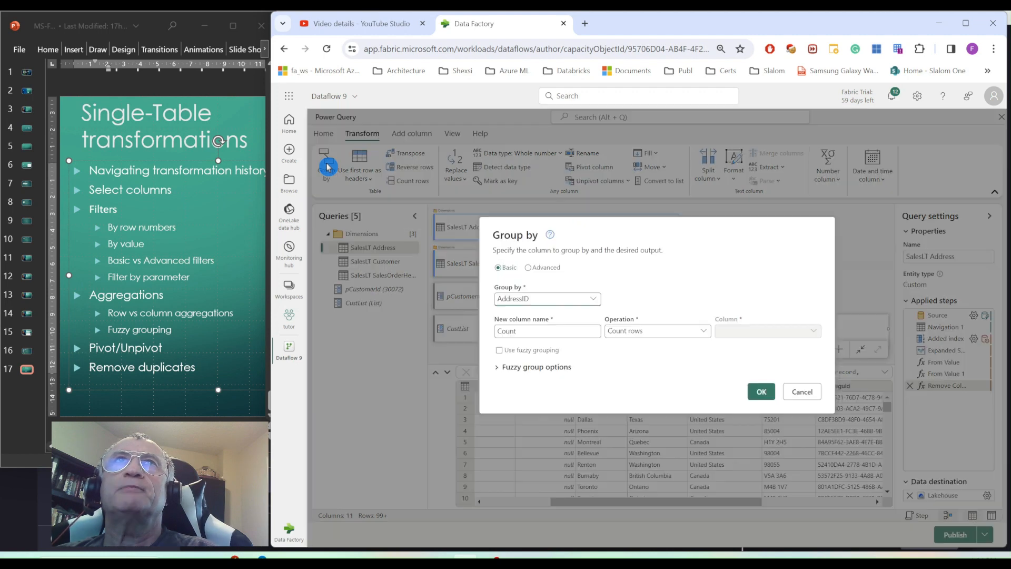
left_click(593, 299)
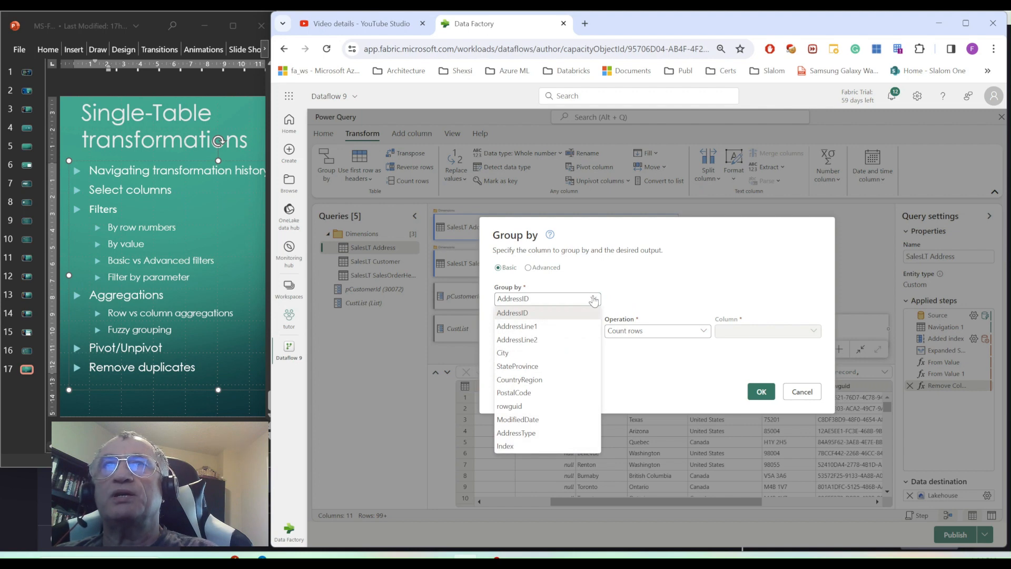
left_click(532, 381)
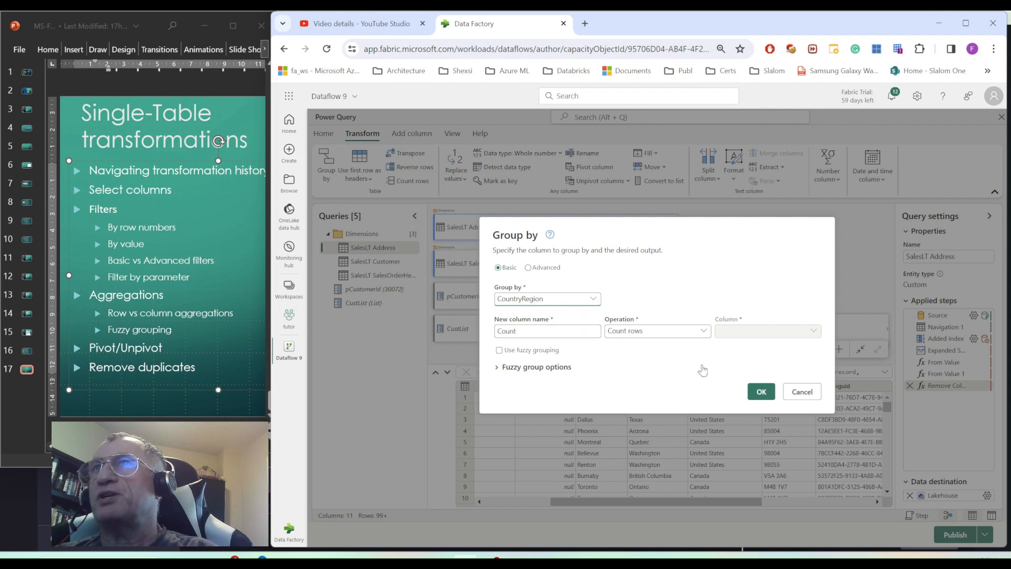
left_click(704, 336)
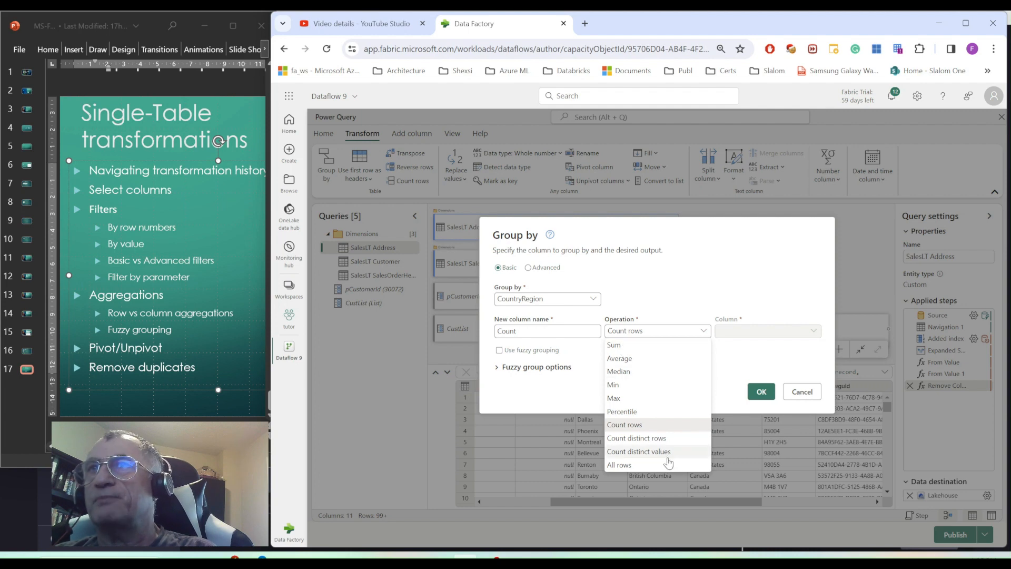
left_click(632, 430)
left_click(760, 391)
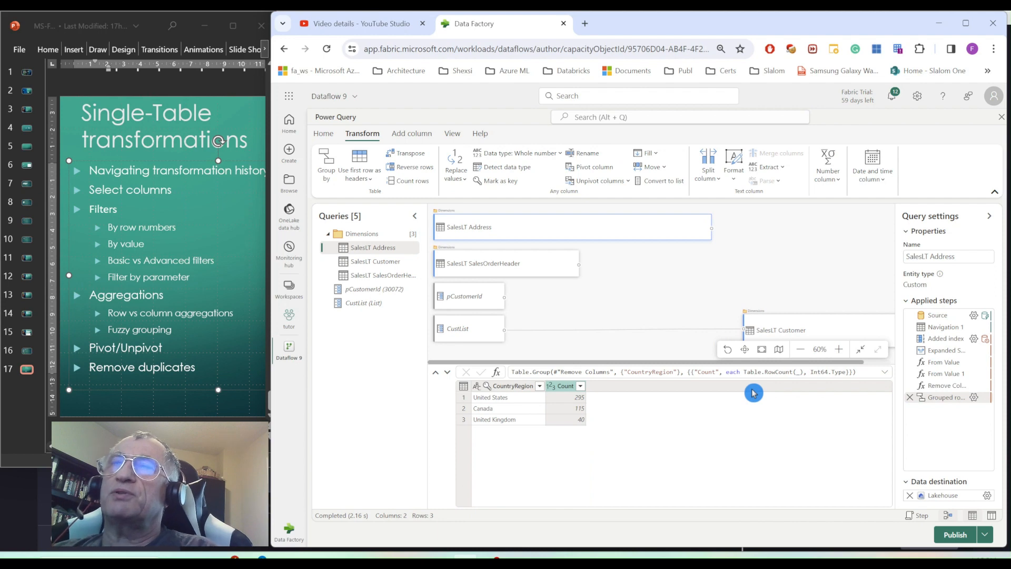
left_click(511, 389)
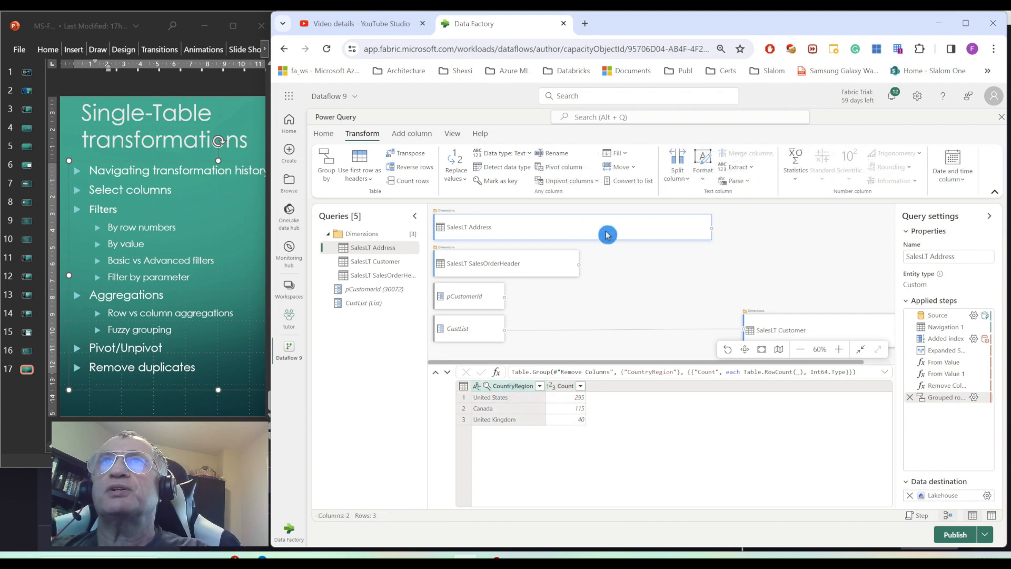
Review the columns of the SalesLT SalesOrderHeader table and start a basic grouping by DueDate.
left_click(536, 271)
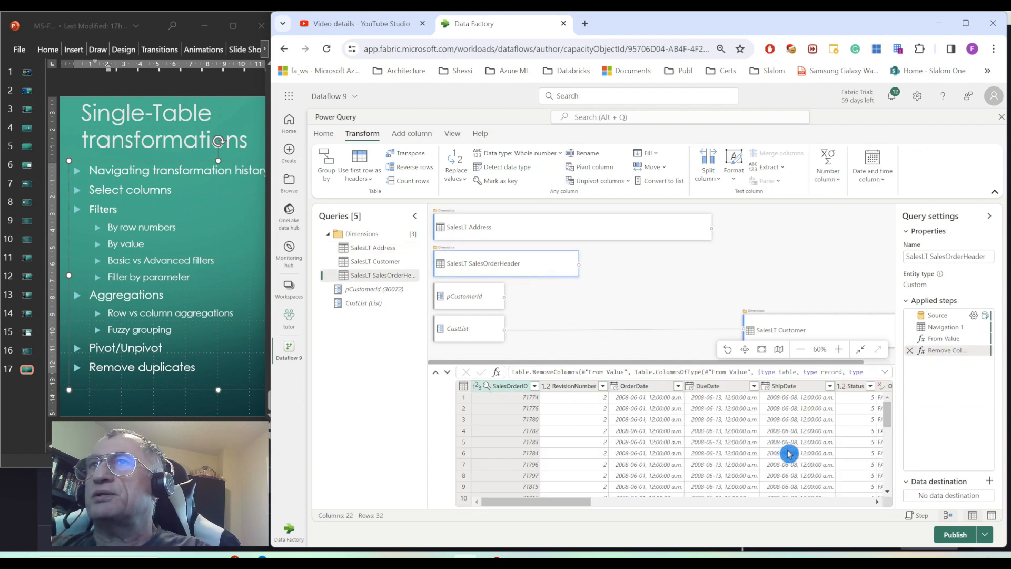
left_click_drag(562, 502, 599, 510)
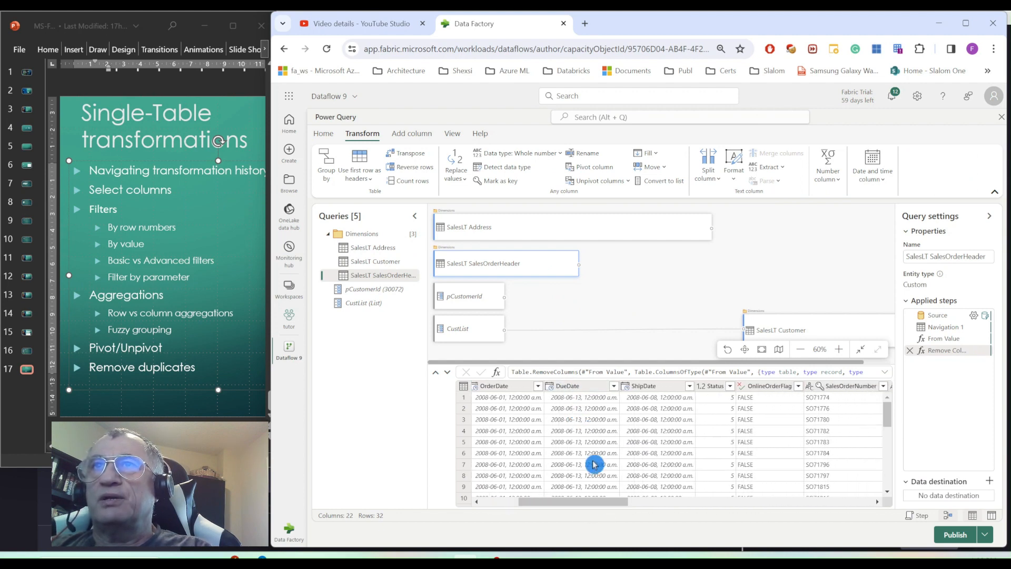
left_click_drag(609, 503, 779, 507)
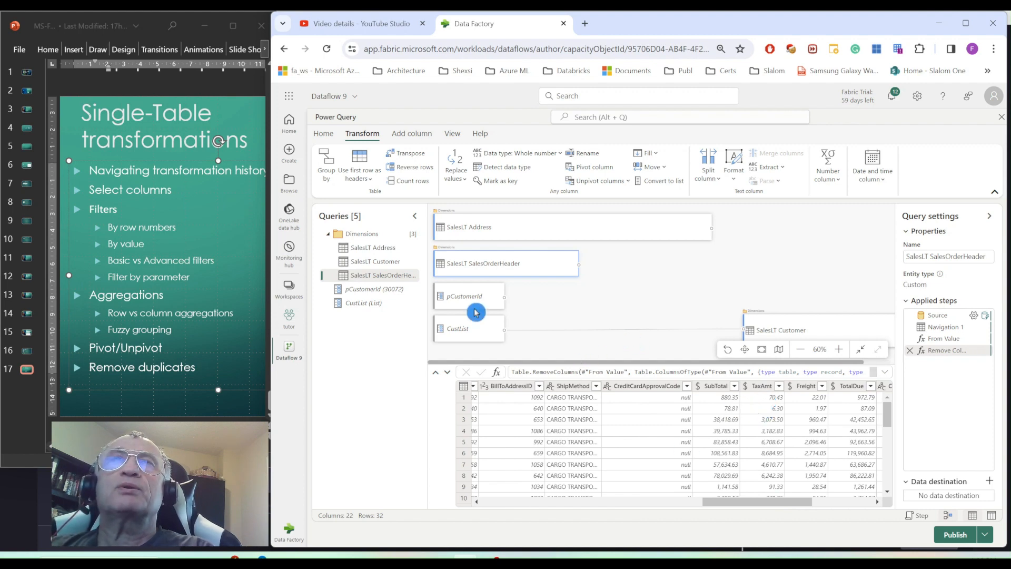
left_click(328, 164)
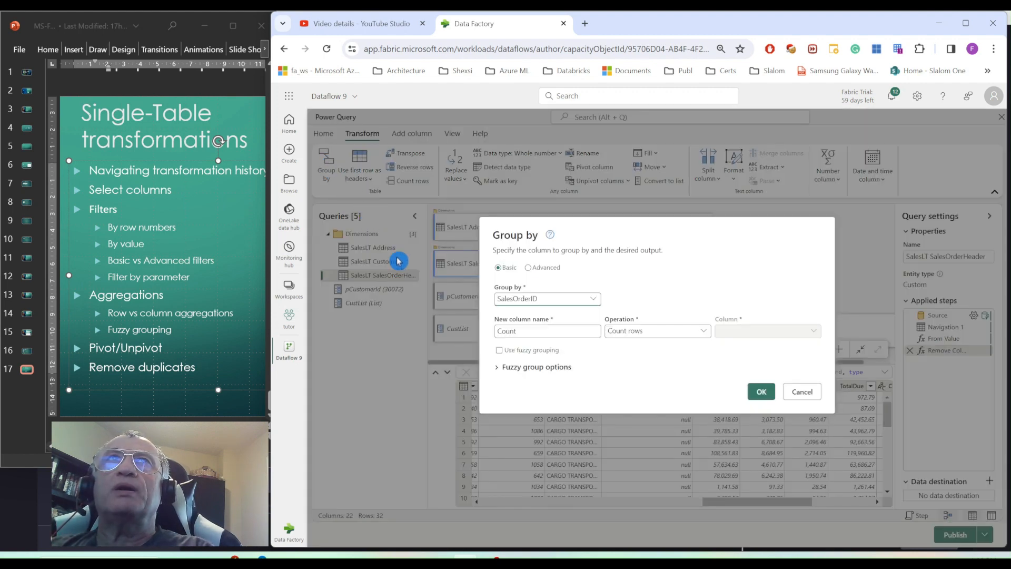
left_click(594, 299)
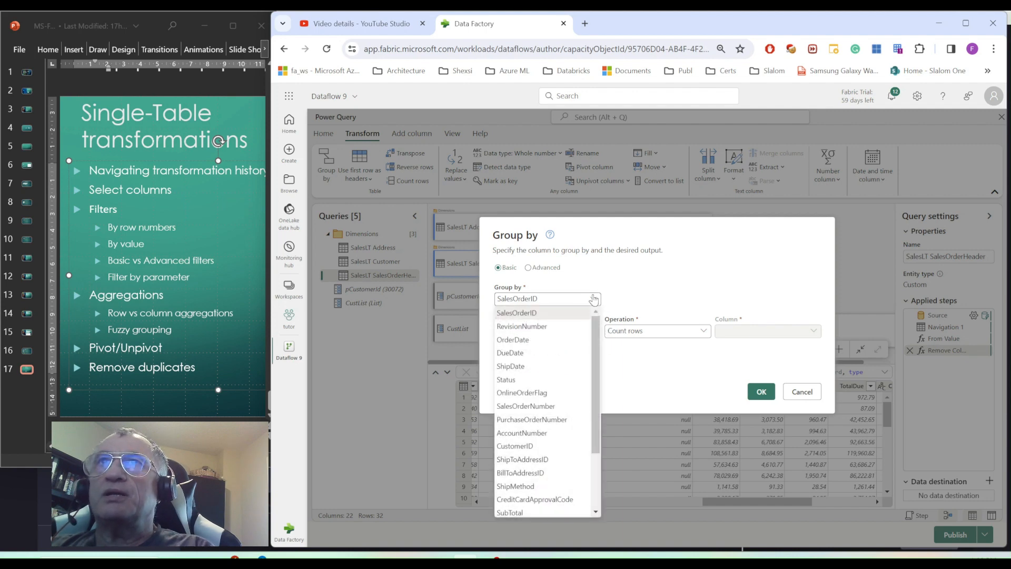
left_click(531, 354)
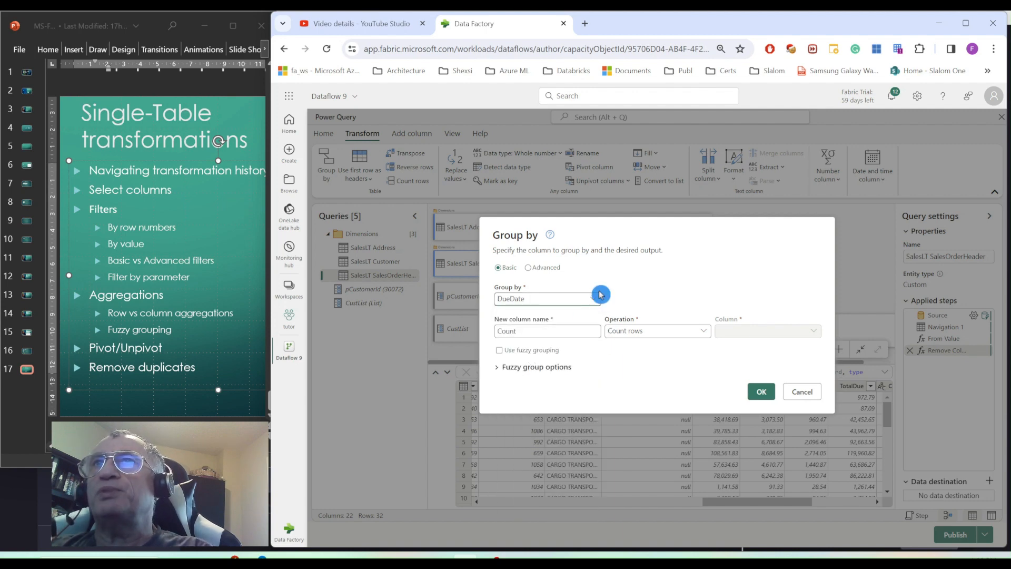
Aggregate the Sum of the TaxAmt column into a new column named TotalTaxes and apply the grouping.
left_click(705, 338)
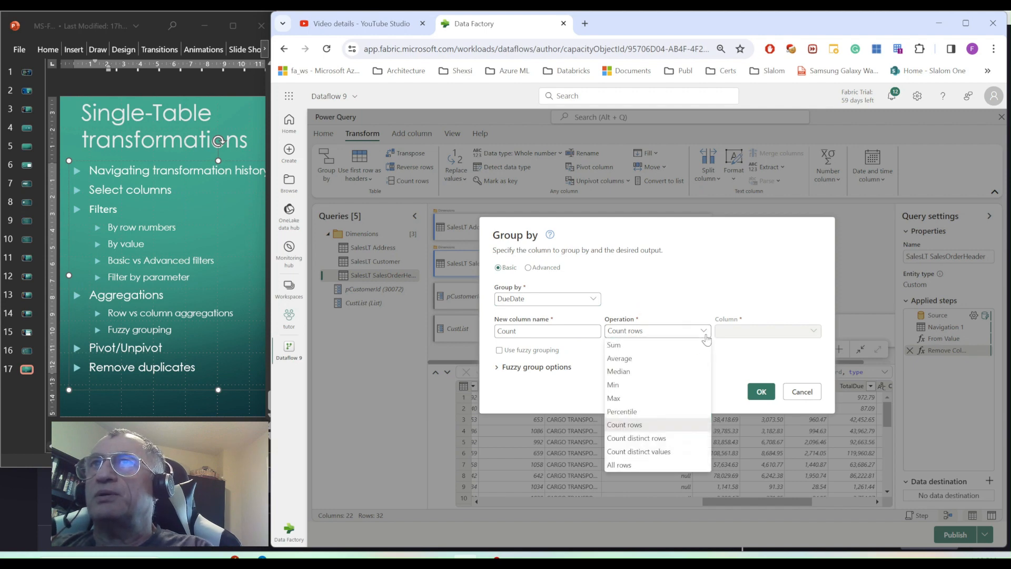
left_click(632, 345)
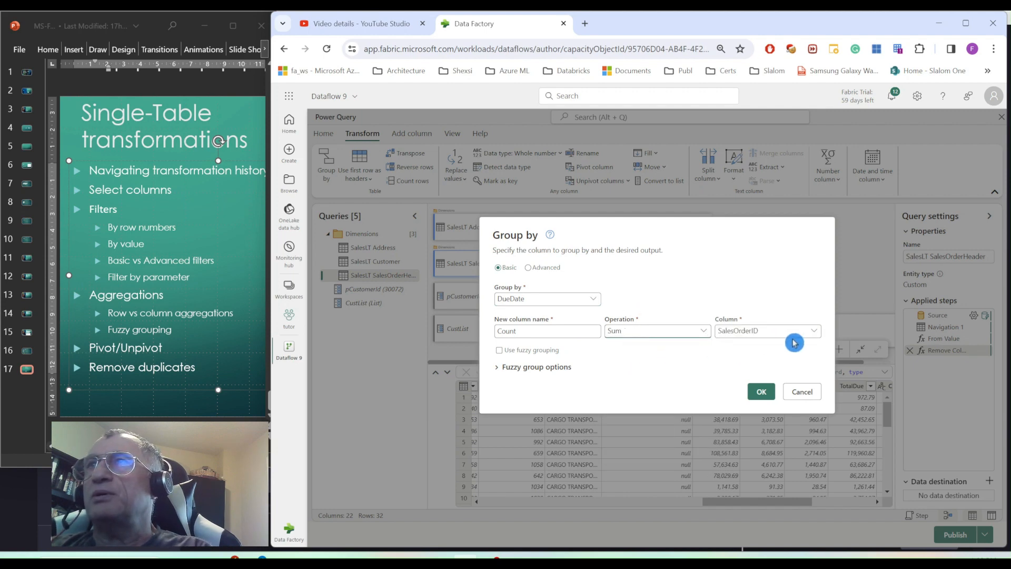
left_click(815, 331)
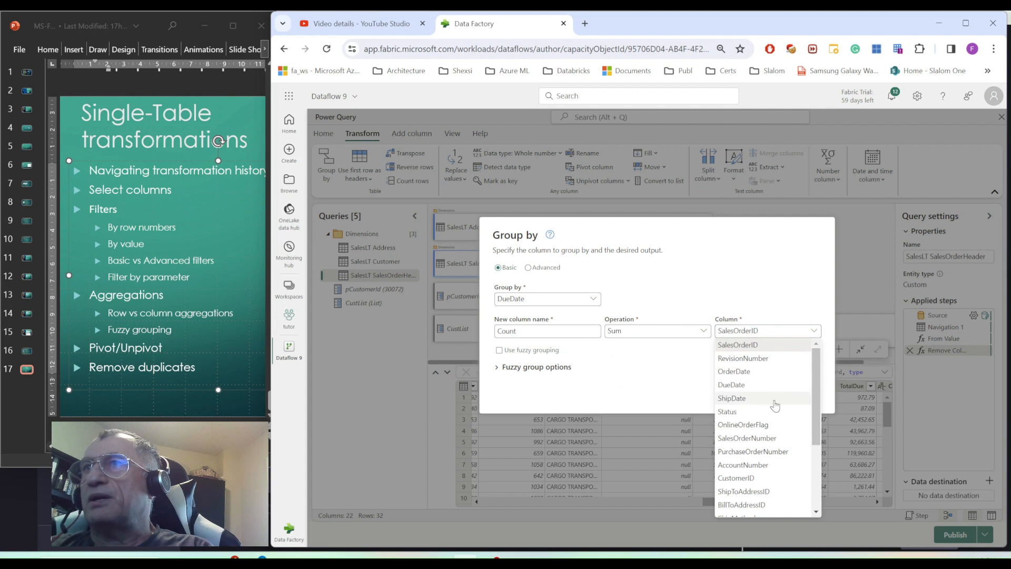
scroll(769, 416, "down", 3)
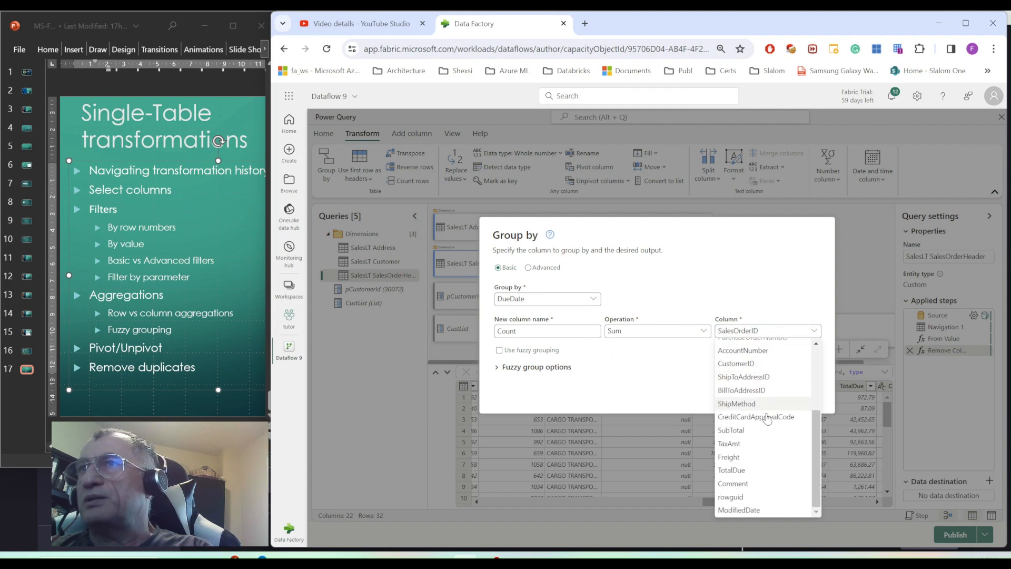
left_click(747, 445)
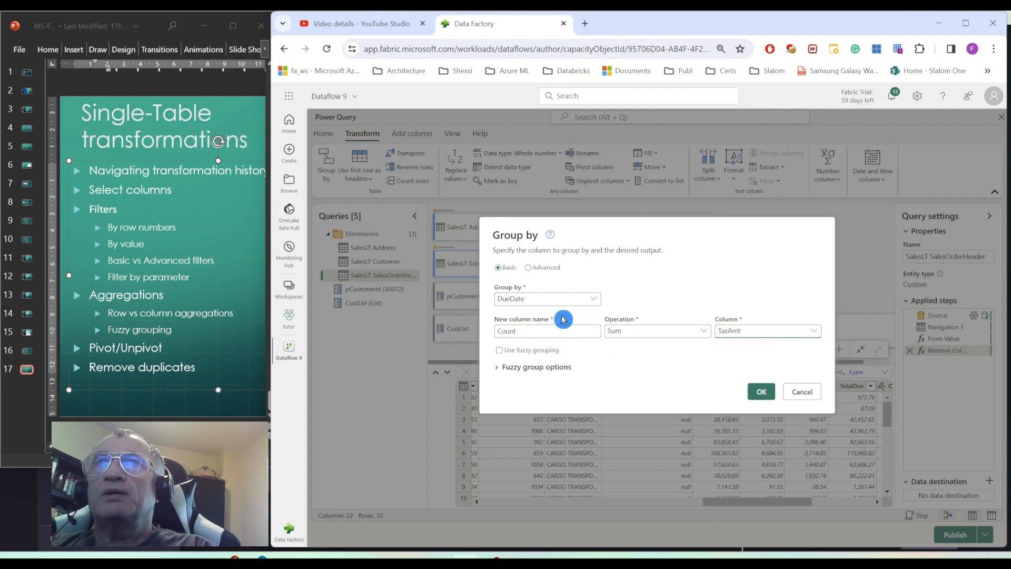
left_click(530, 330)
left_click_drag(540, 337, 442, 339)
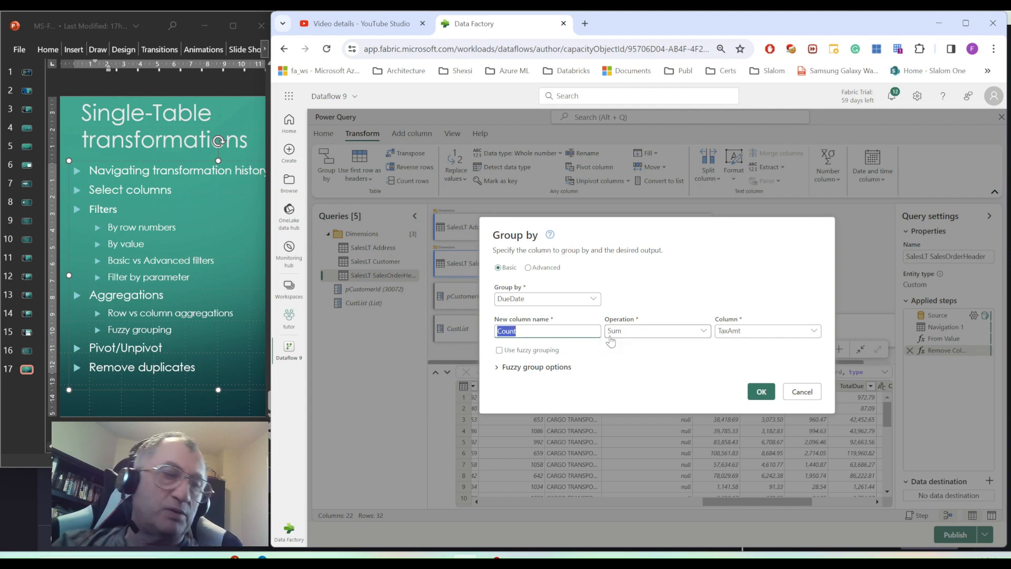
type("Tota")
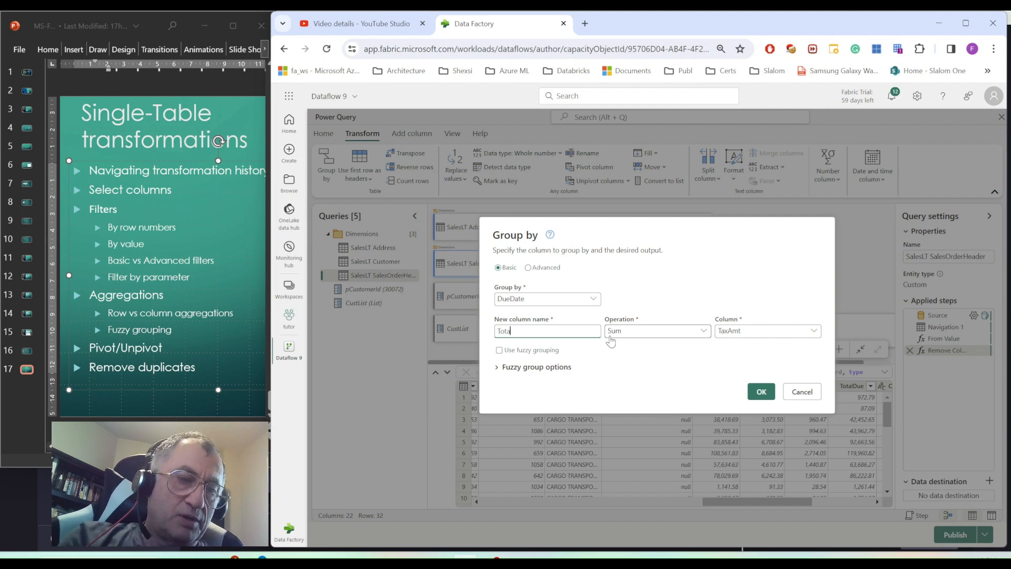
type("lTaxes")
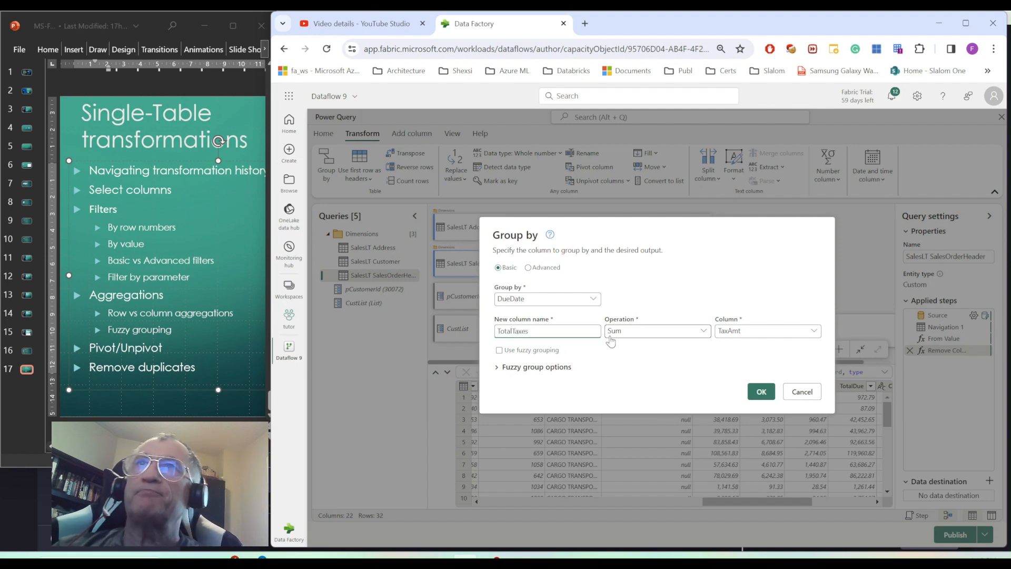
left_click(761, 391)
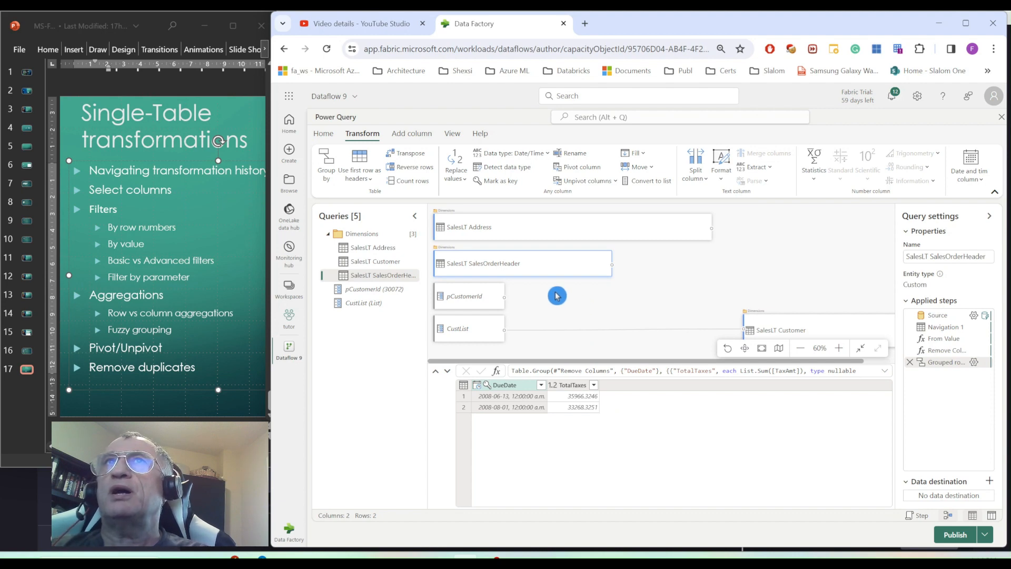
Delete the grouped rows step from the SalesLT Address query and start a new Group by in Advanced mode.
left_click(596, 233)
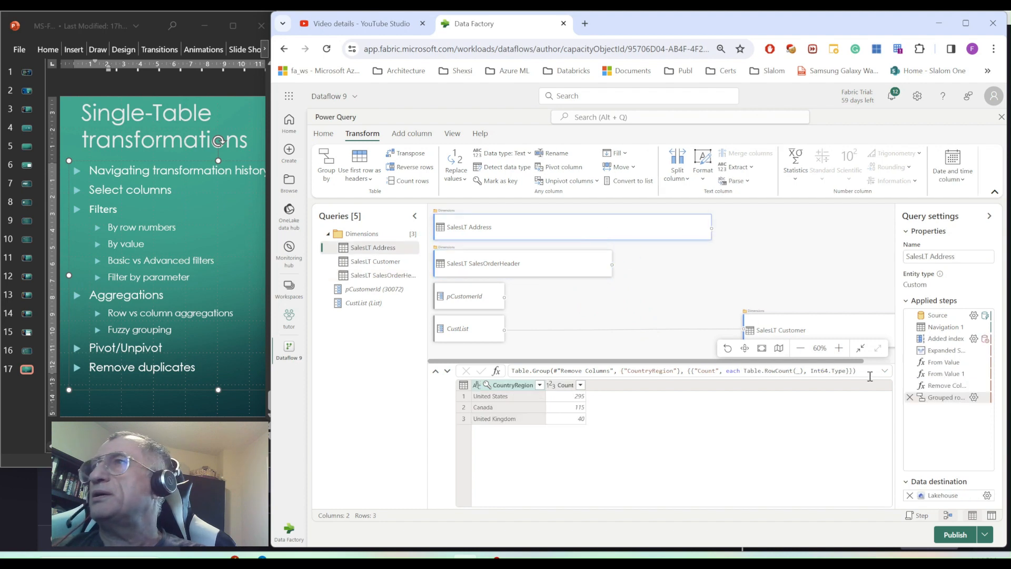
left_click(910, 399)
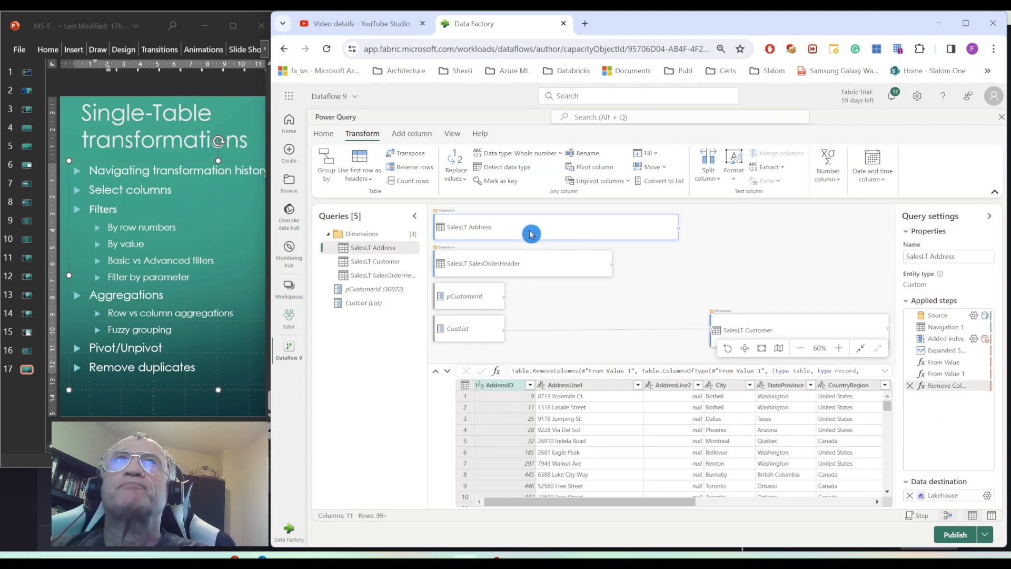
left_click(327, 163)
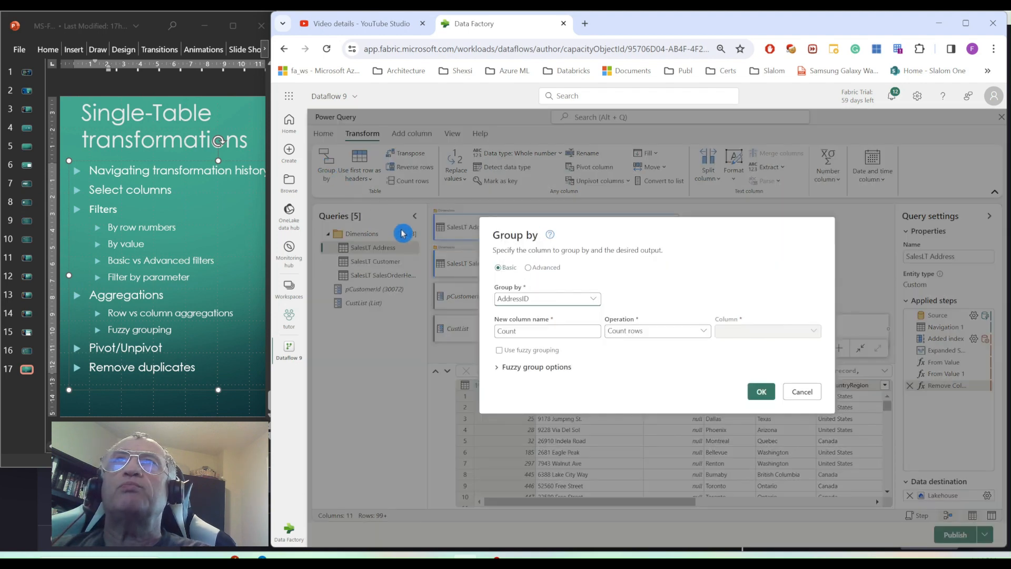
left_click(528, 268)
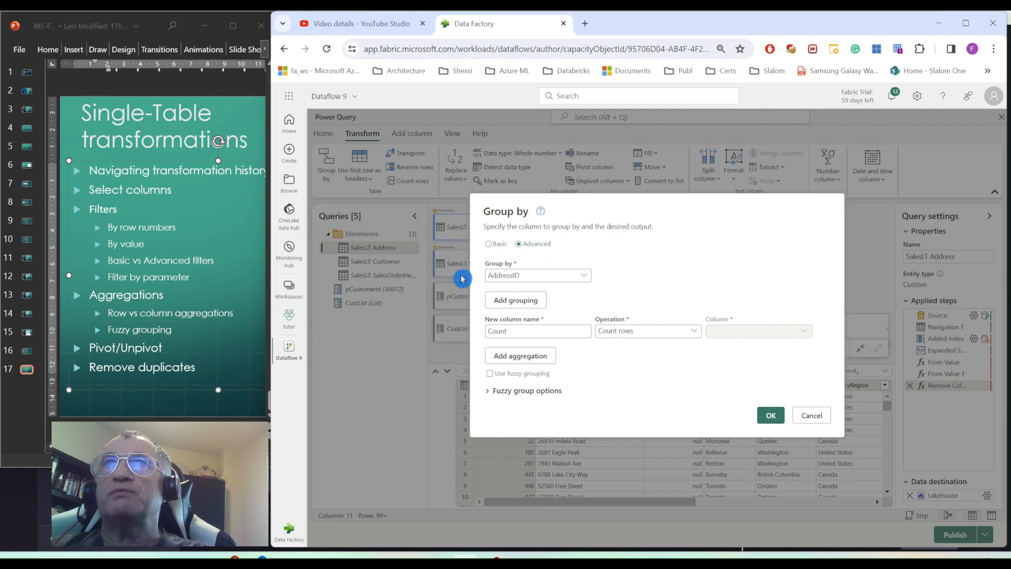
Set CountryRegion as the grouping column and add City as a second grouping.
left_click(573, 301)
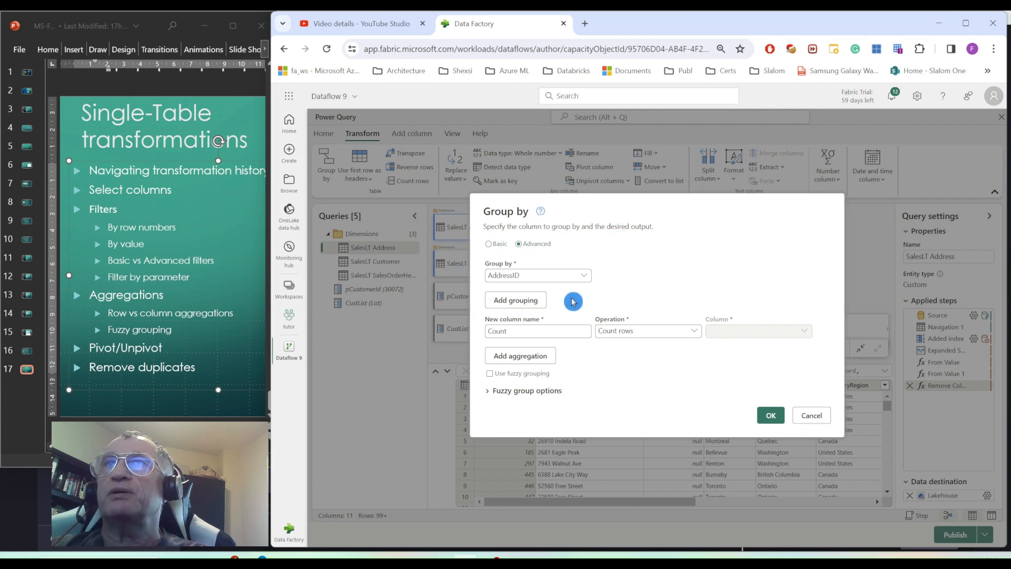
left_click(582, 274)
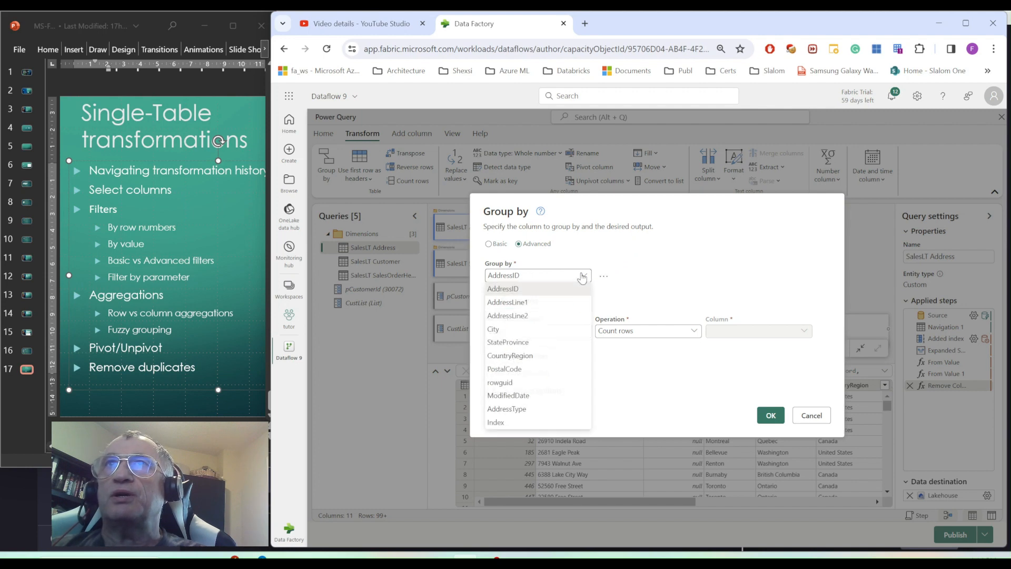
left_click(524, 357)
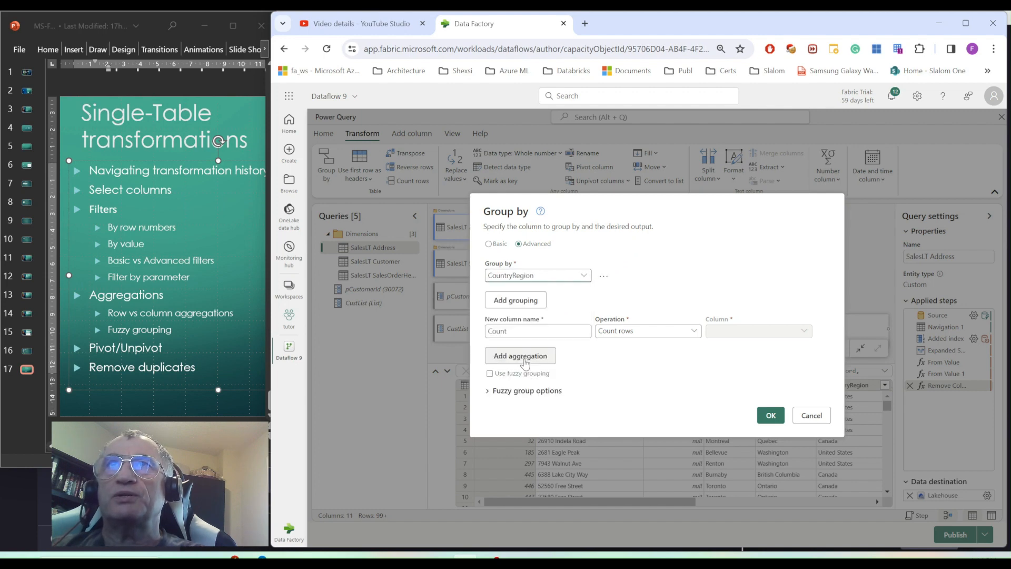
left_click(537, 300)
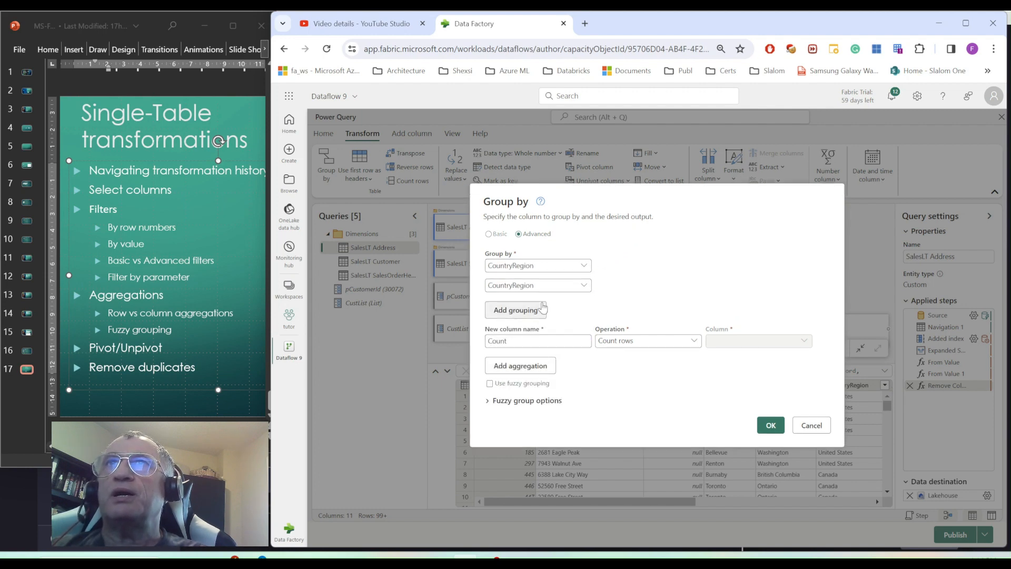
left_click(584, 287)
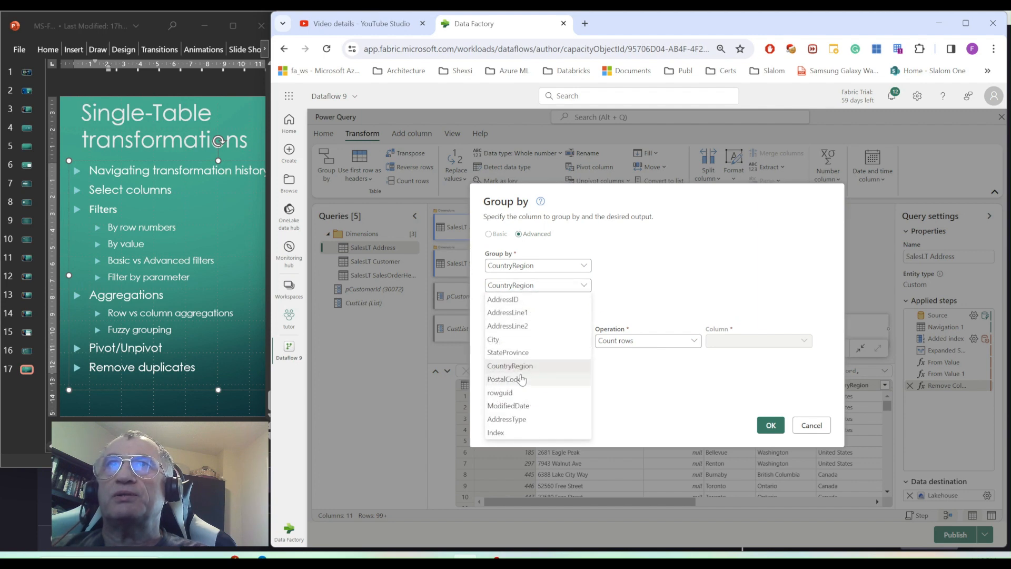
left_click(498, 340)
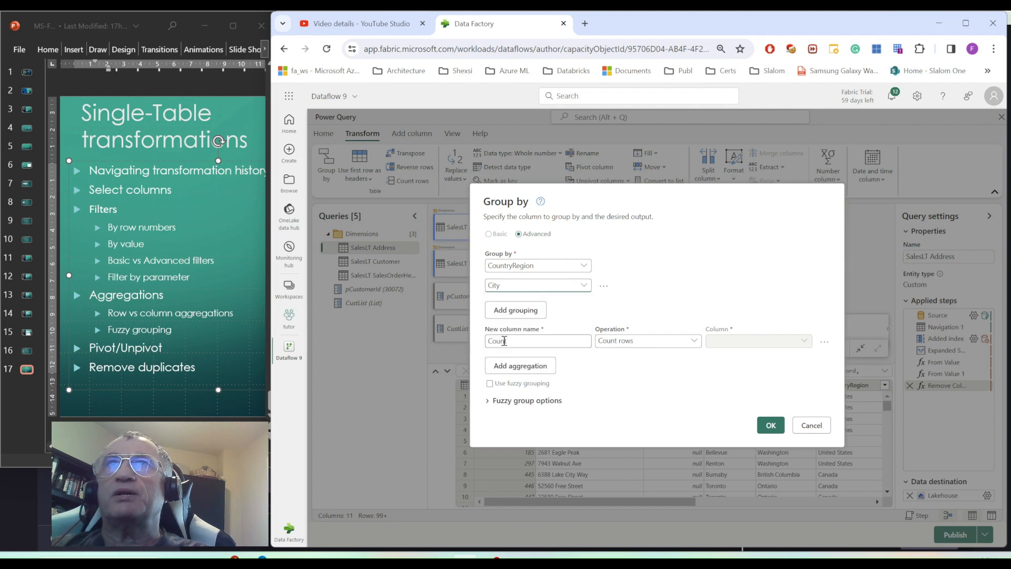
left_click(621, 289)
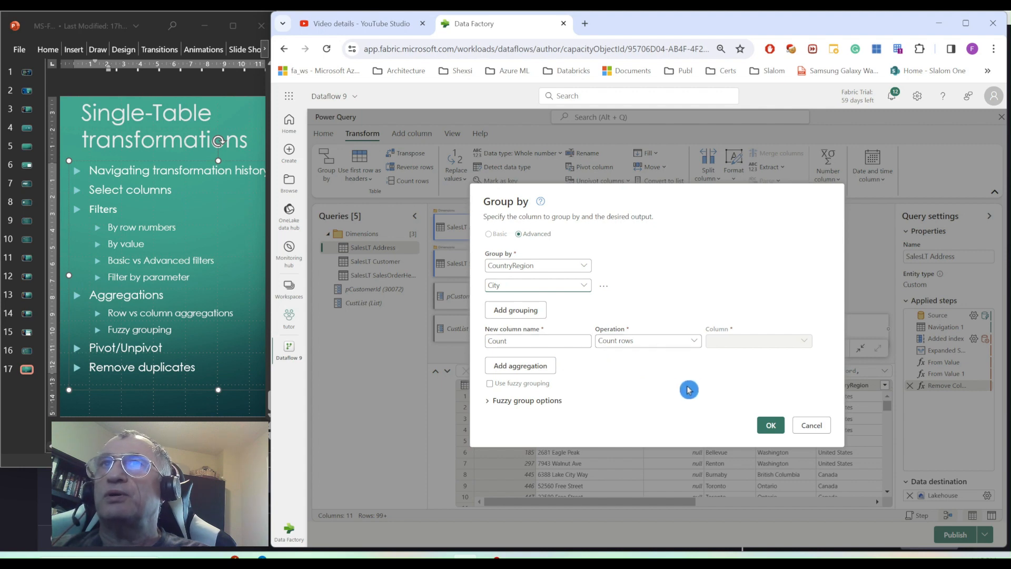
Add a second aggregation named DistinctAddresses that counts distinct values of AddressType, and apply the grouping.
left_click(541, 372)
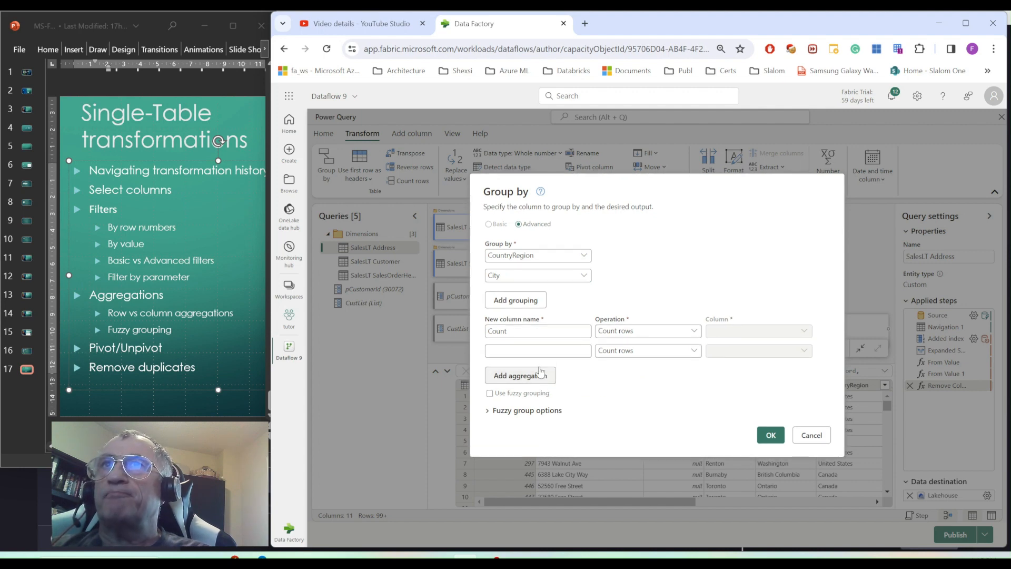
left_click(676, 354)
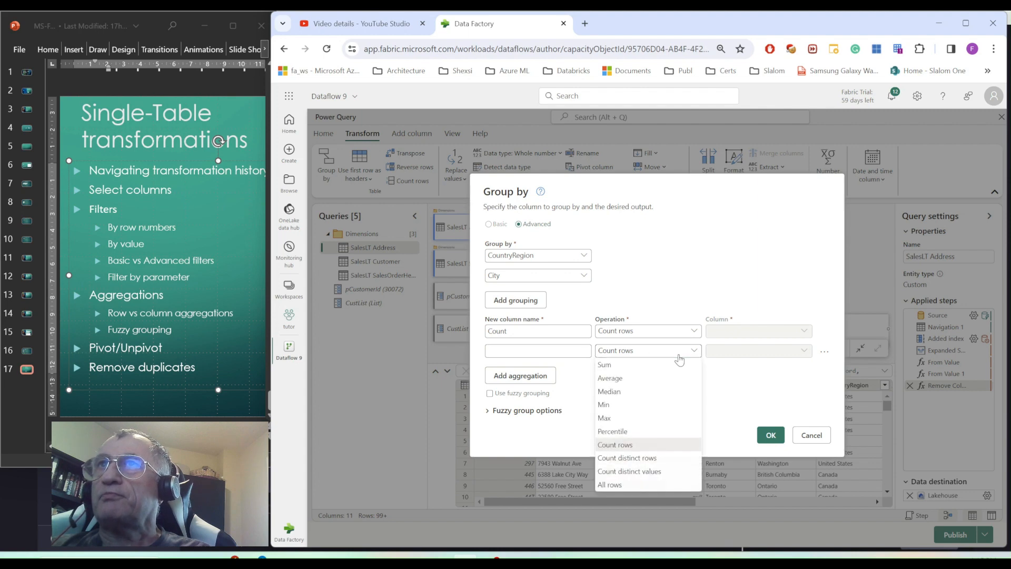
left_click(634, 472)
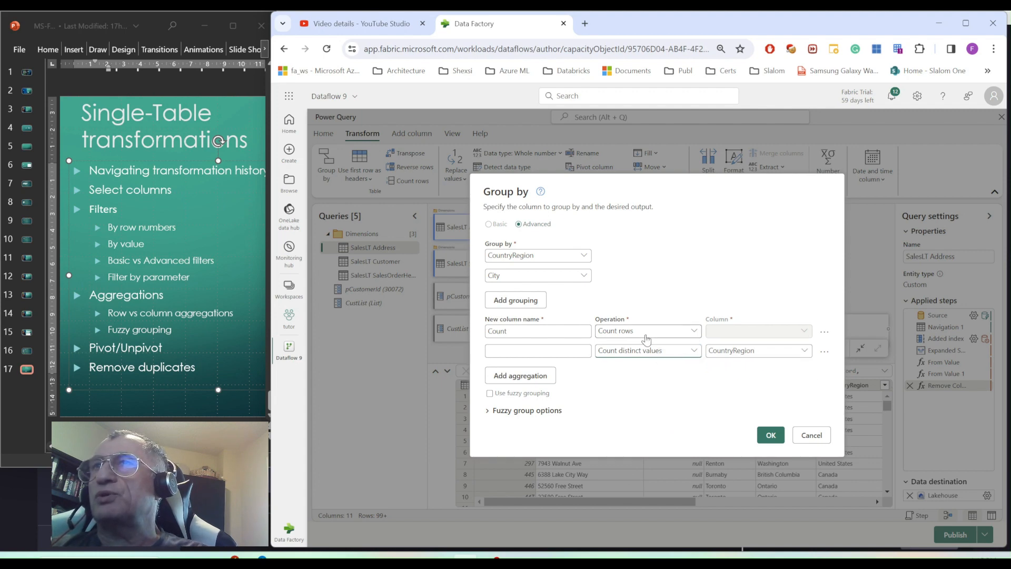
left_click(803, 351)
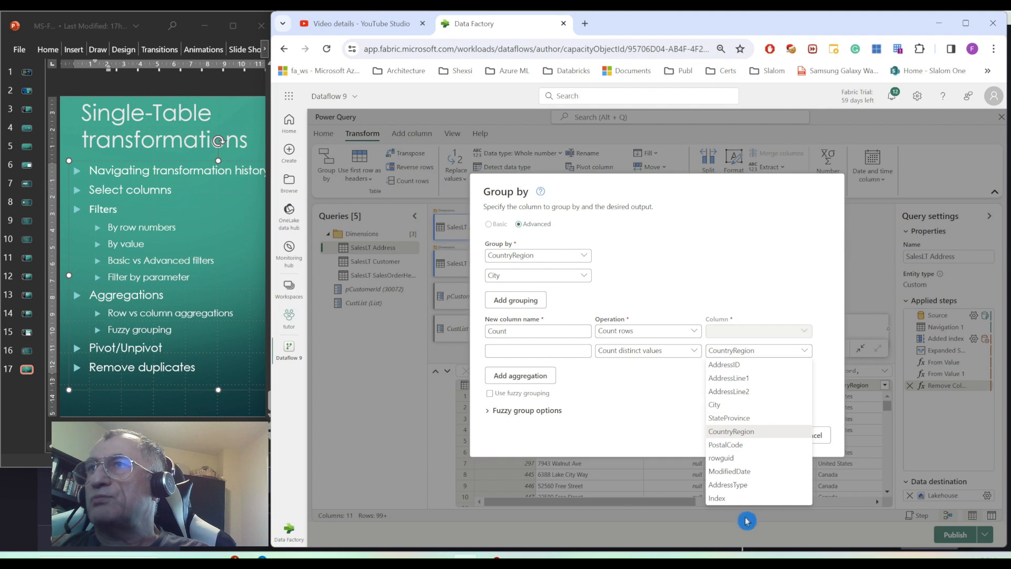
left_click(733, 485)
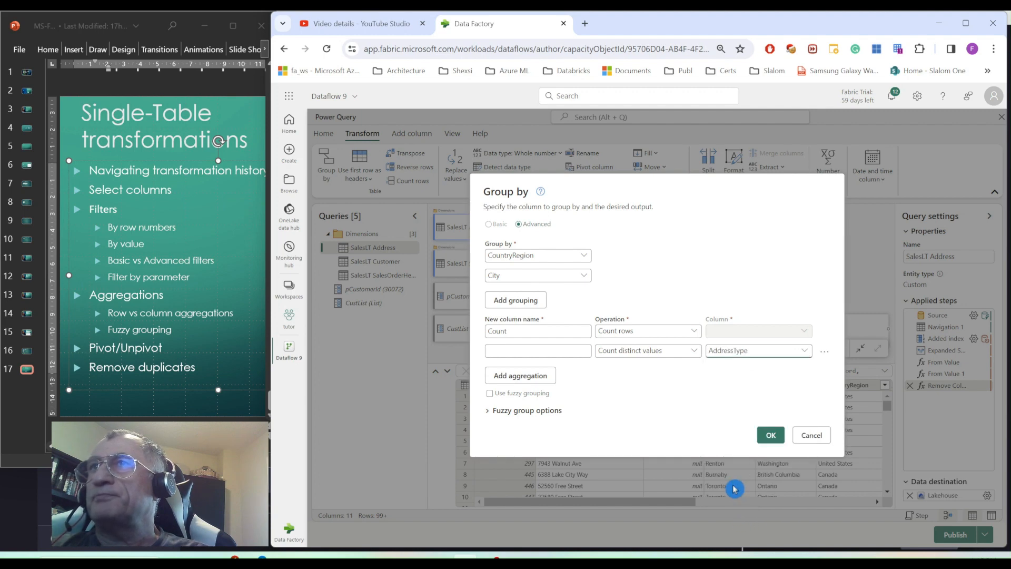
left_click(527, 351)
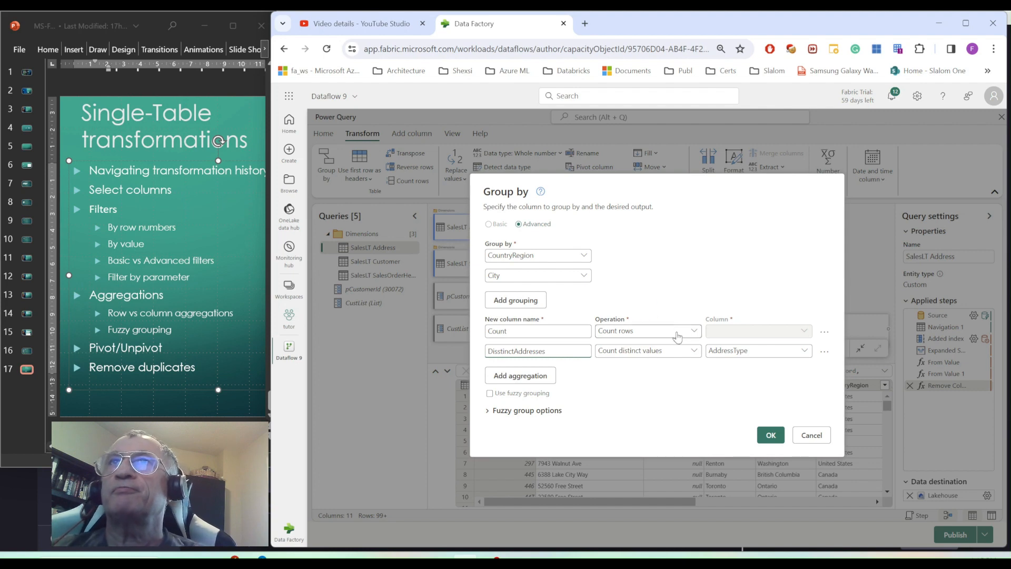
left_click(499, 351)
key("BackSpace")
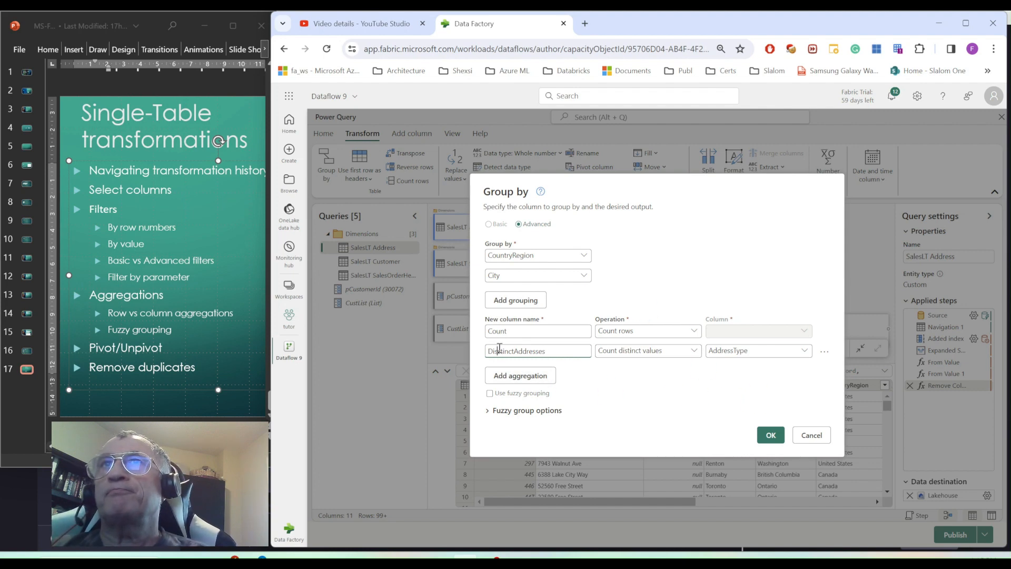
left_click(769, 434)
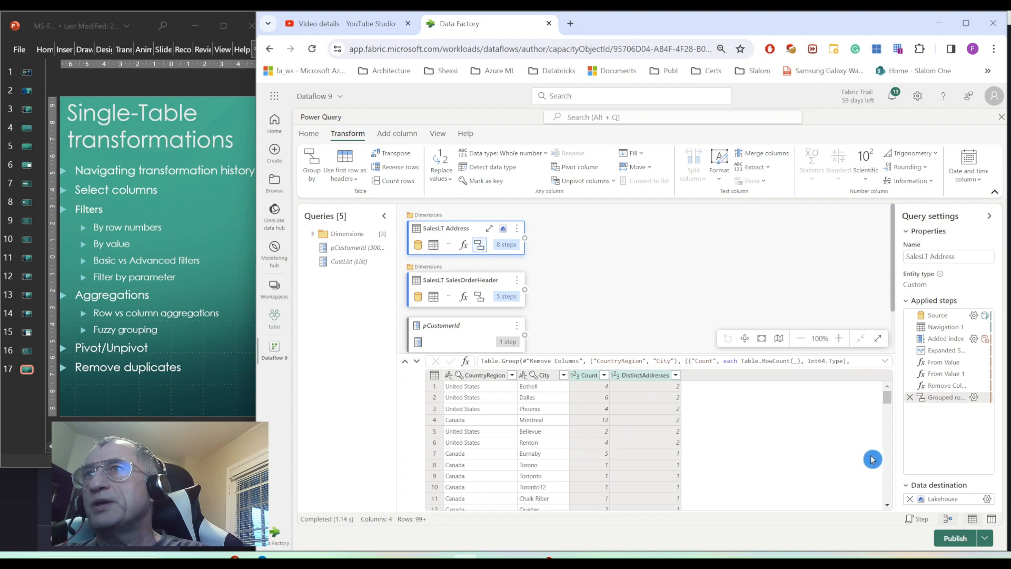
Filter the City column of the grouped SalesLT Address query to keep rows that begin with Tor.
right_click(565, 376)
left_click(550, 388)
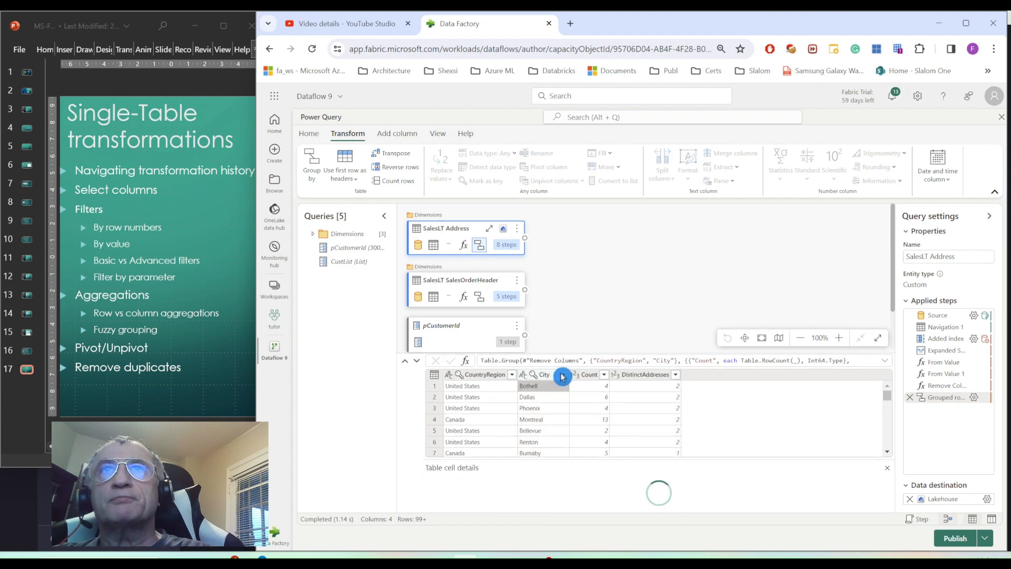
left_click(562, 375)
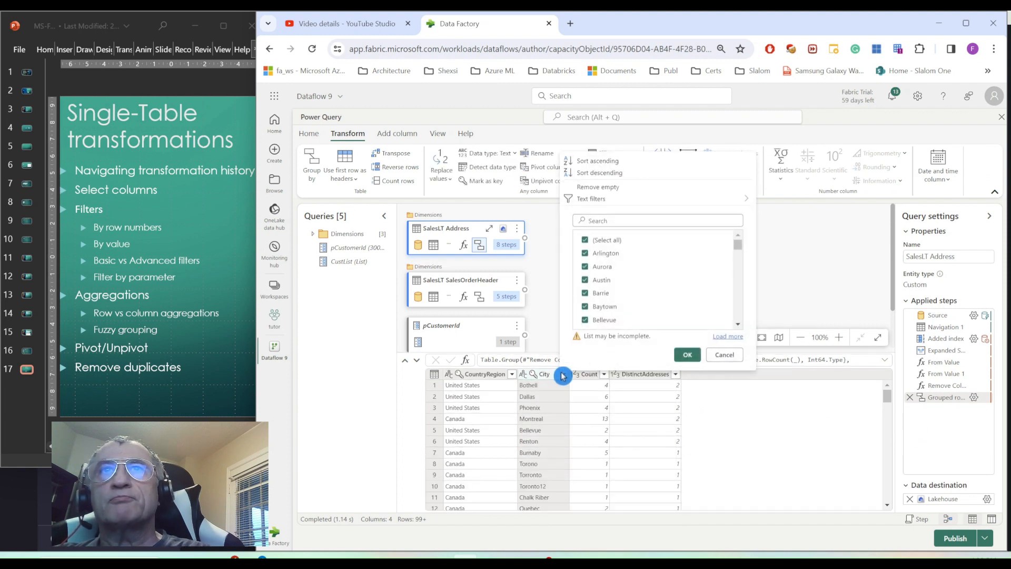
left_click(614, 202)
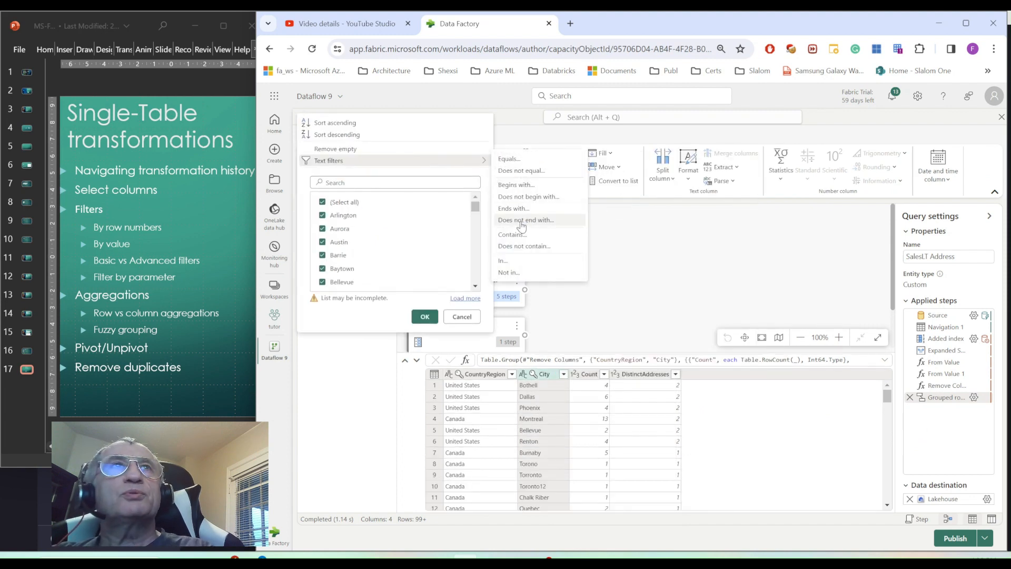
left_click(515, 184)
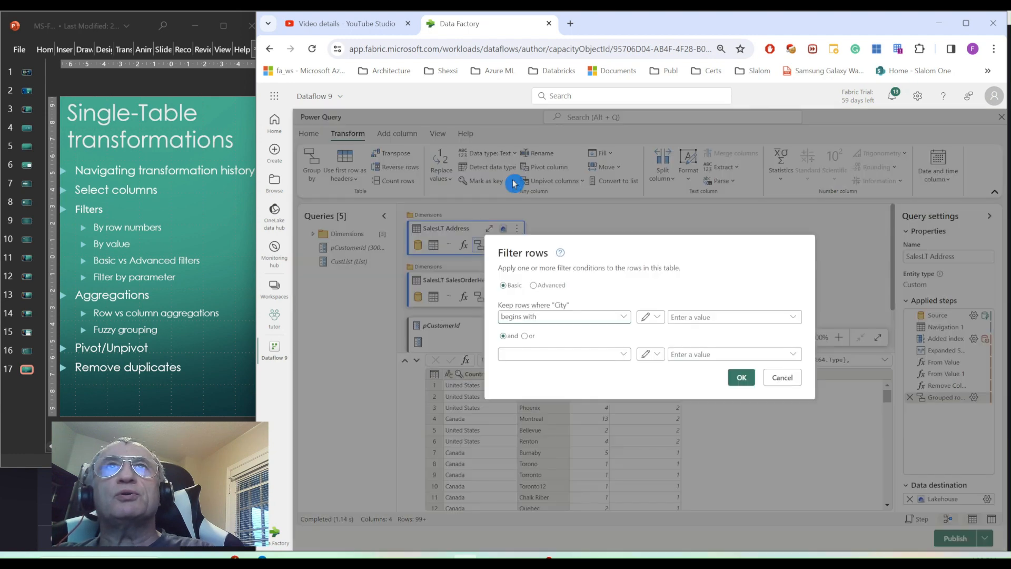
left_click(696, 317)
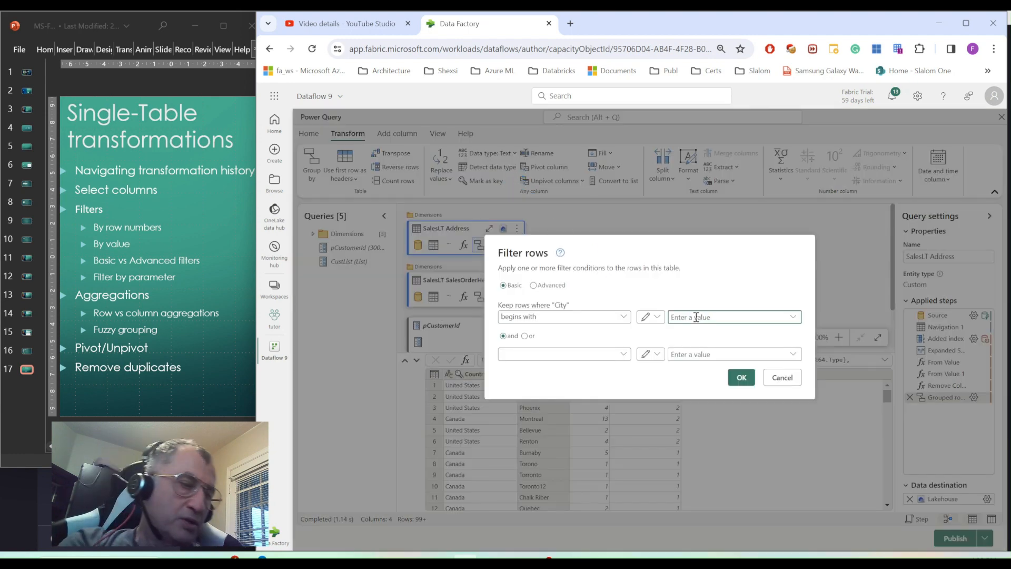
type("Tor")
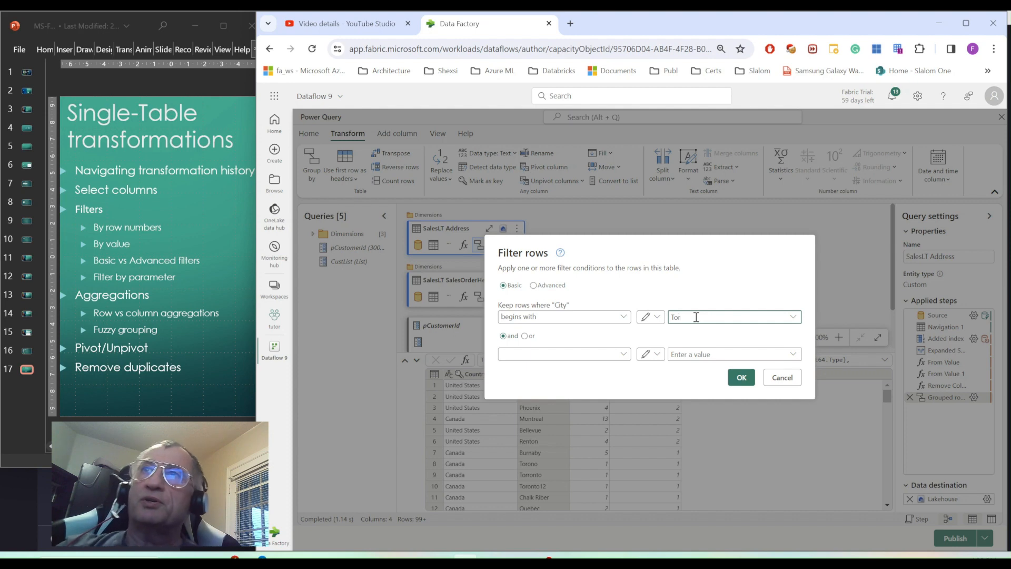
left_click(738, 378)
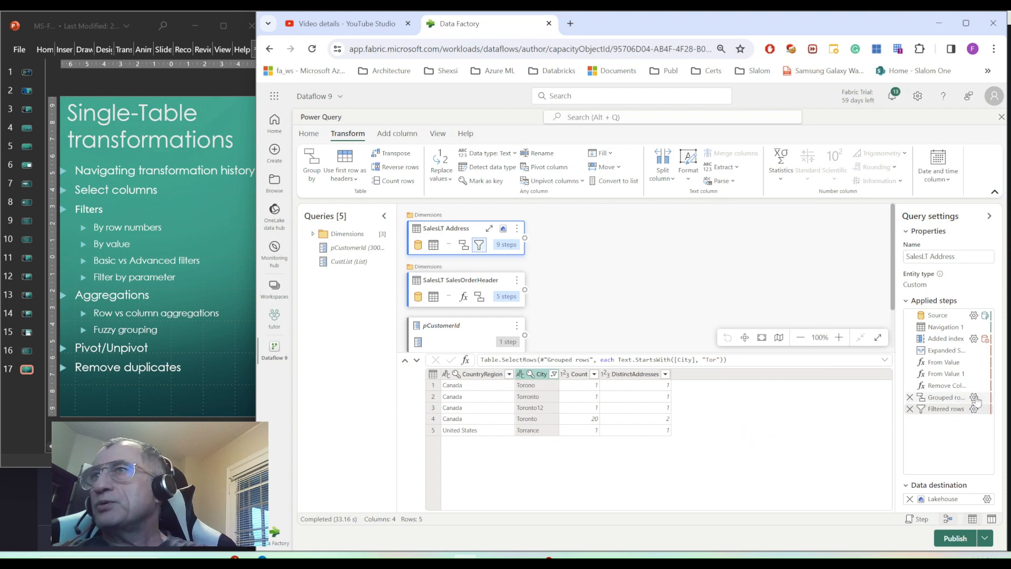
Edit the Grouped rows step to use fuzzy grouping and apply the change.
mouse_move(975, 402)
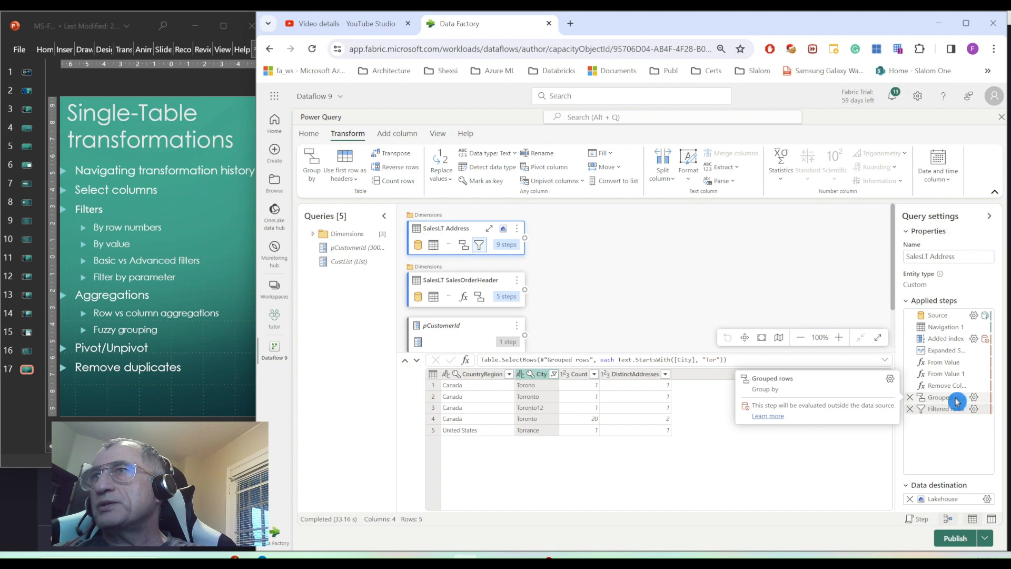
left_click(974, 400)
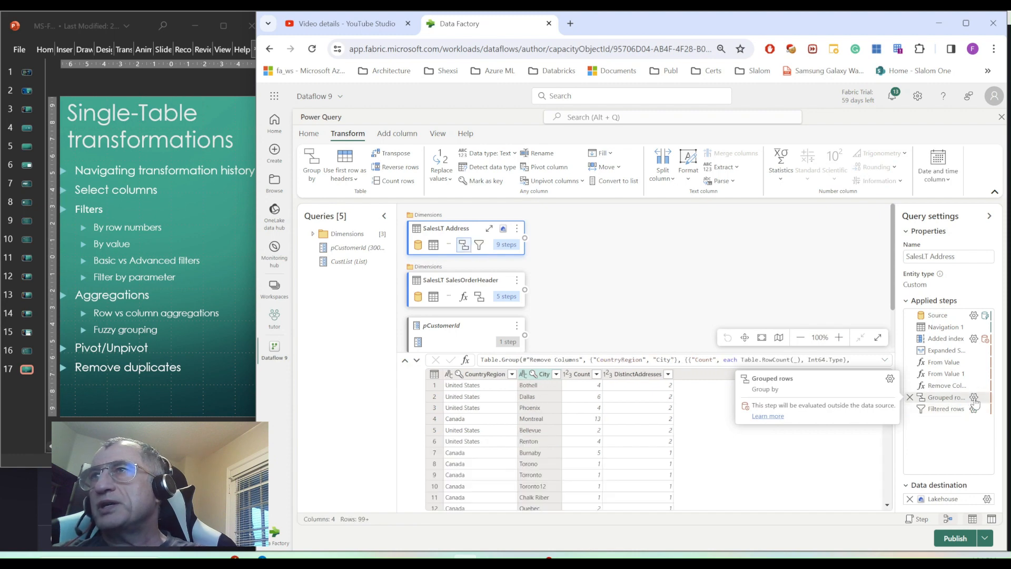
left_click(974, 398)
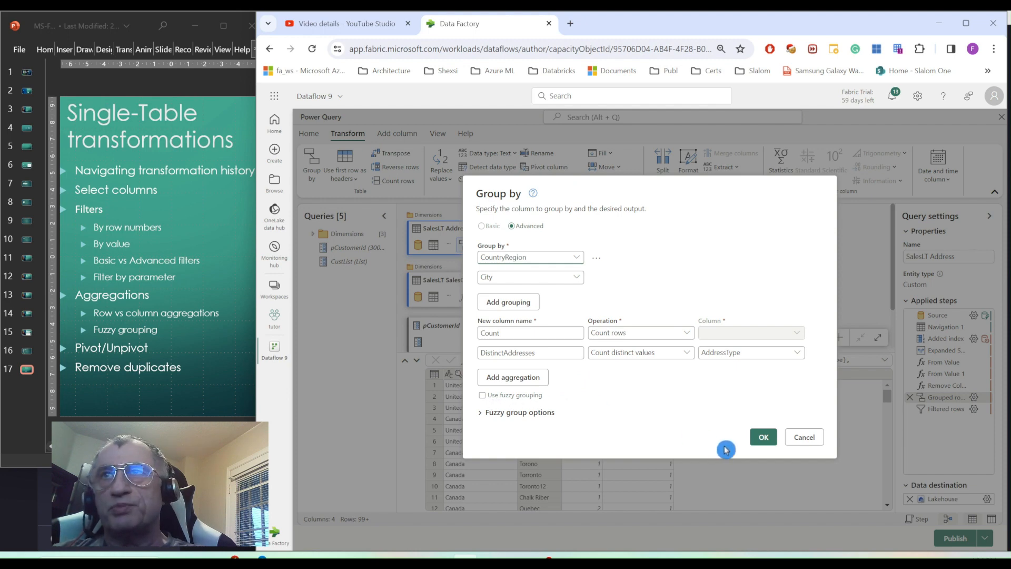
left_click(516, 400)
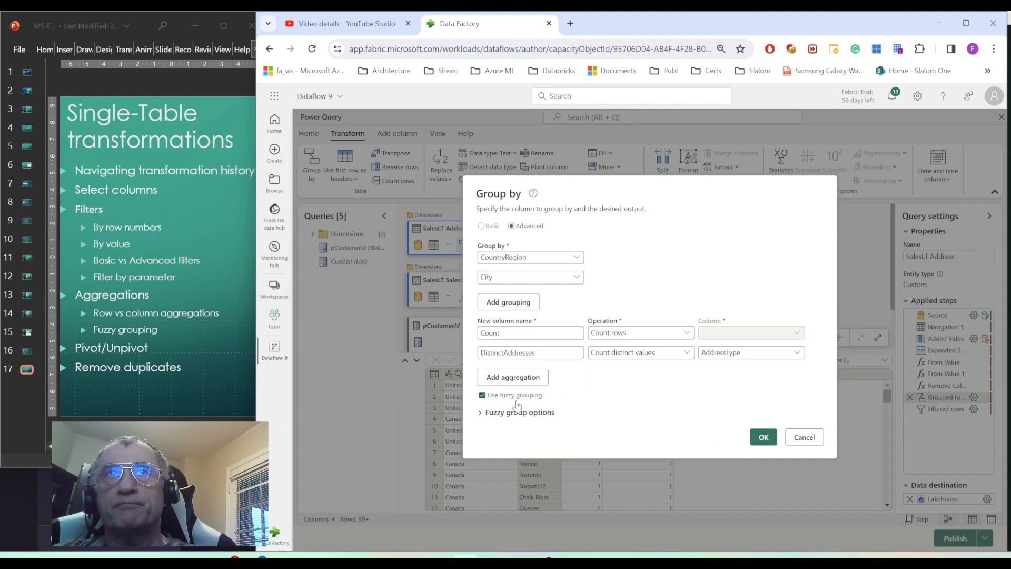
left_click(764, 437)
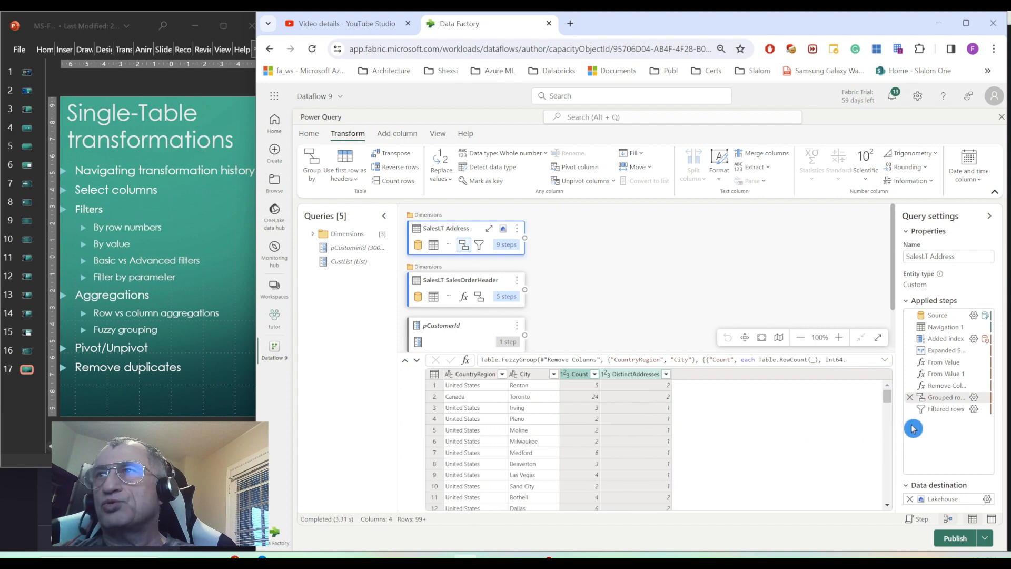
Check the Filtered rows step against the fuzzy grouping and delete that step from the SalesLT Address query.
left_click(951, 414)
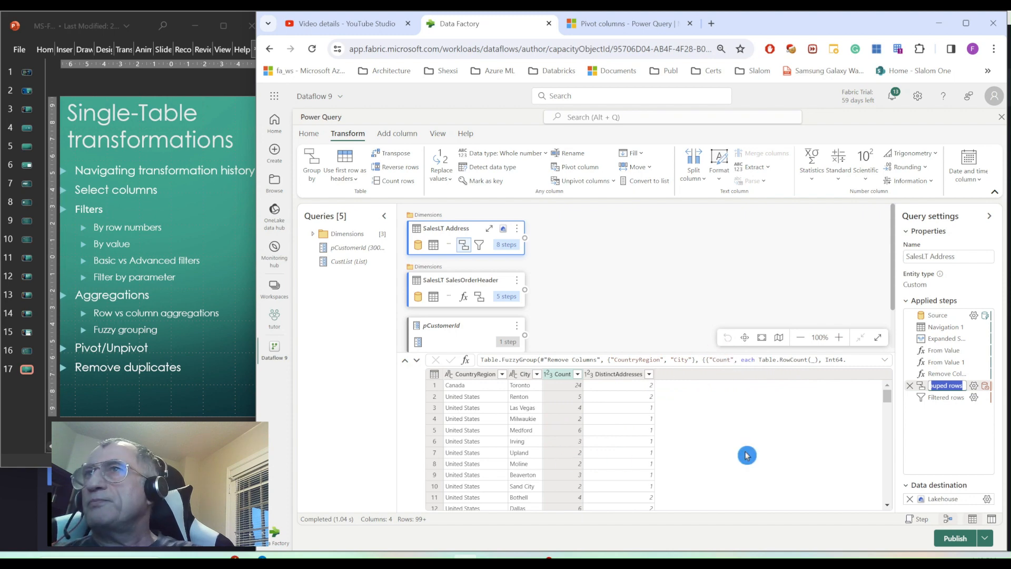
left_click(932, 400)
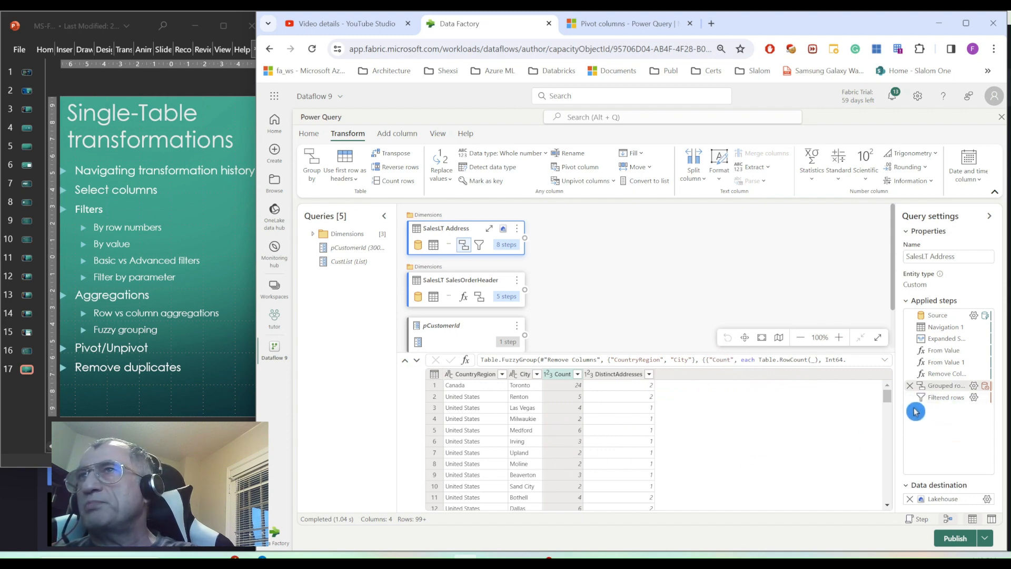
left_click(909, 399)
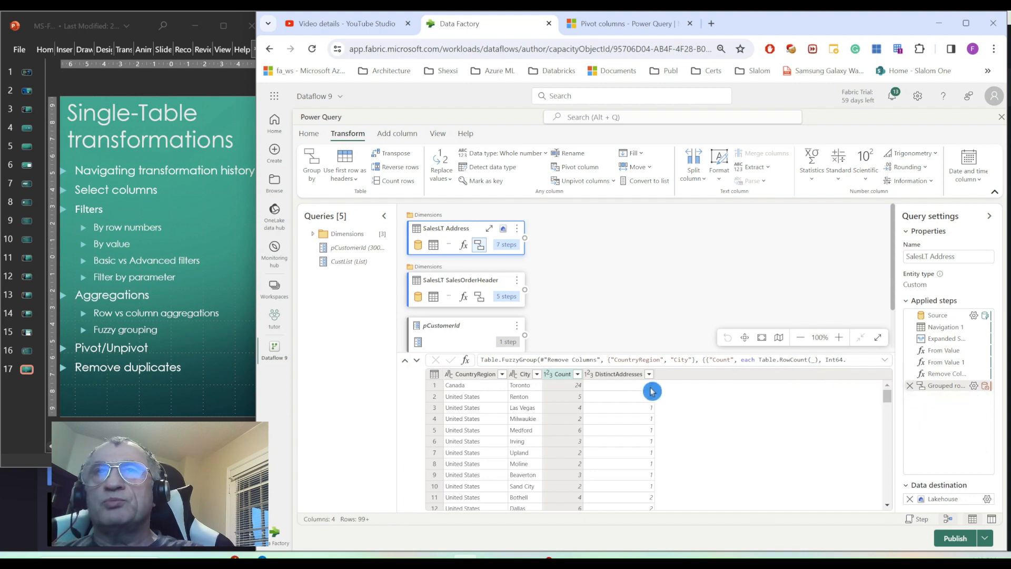
Remove the DistinctAddresses column and pivot the City column using Count as the value column.
right_click(616, 377)
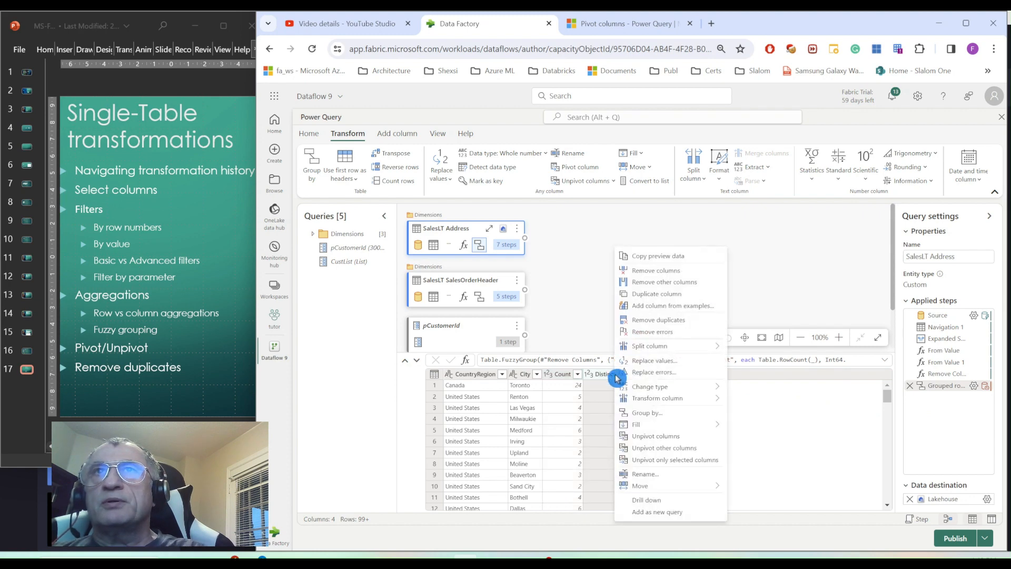
left_click(642, 271)
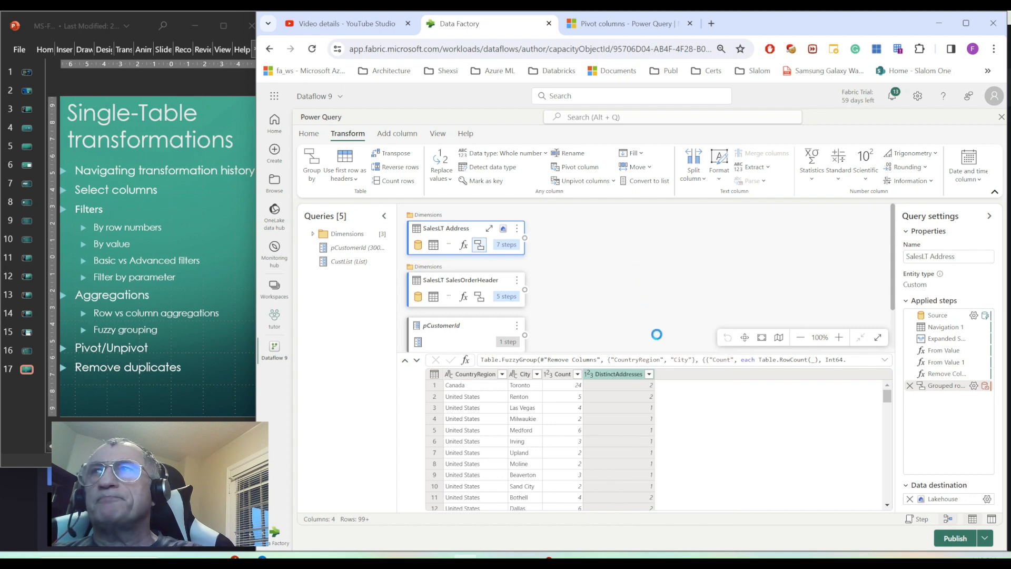
left_click(521, 374)
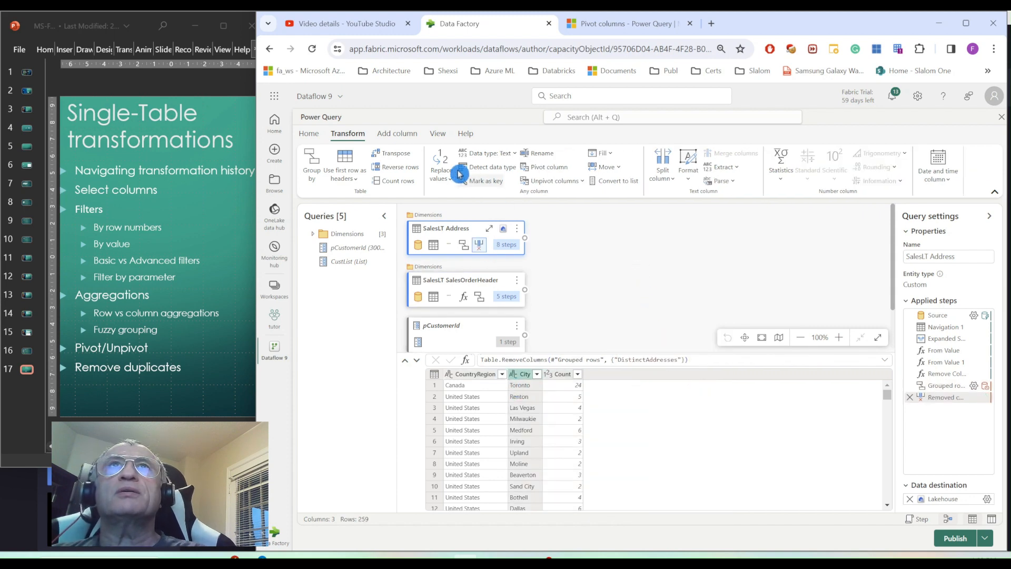
left_click(562, 170)
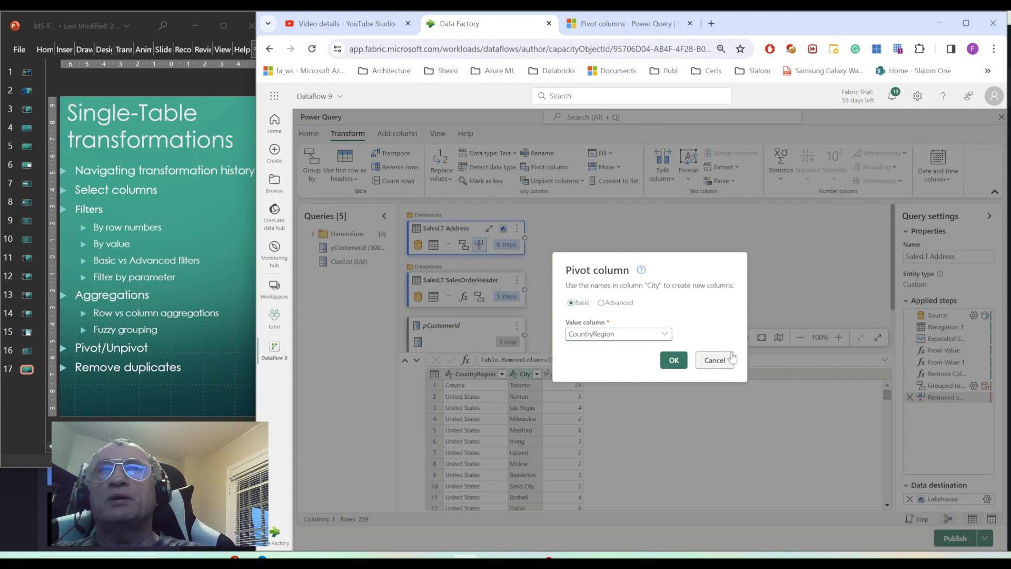
left_click_drag(675, 265, 771, 251)
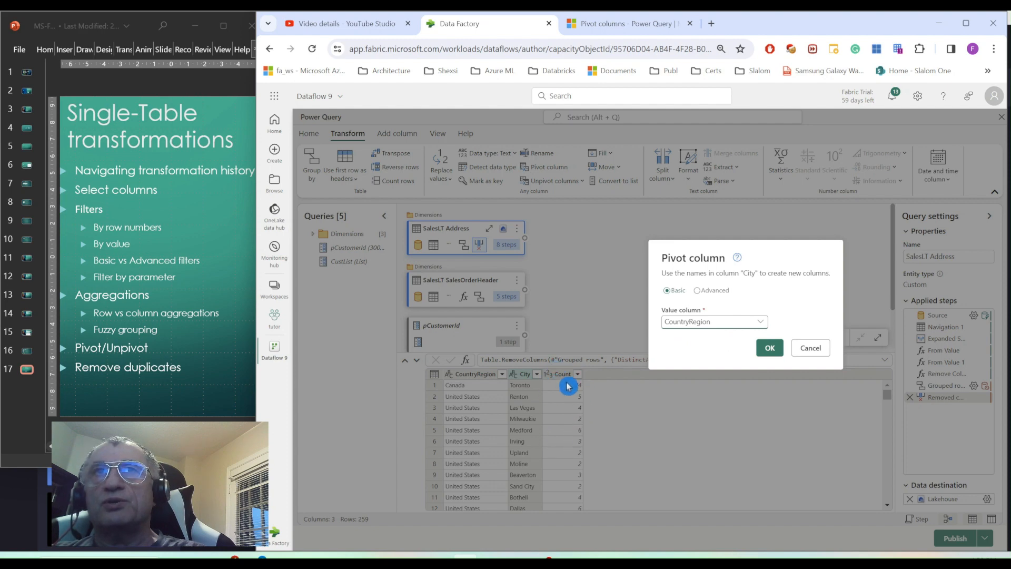
left_click(758, 323)
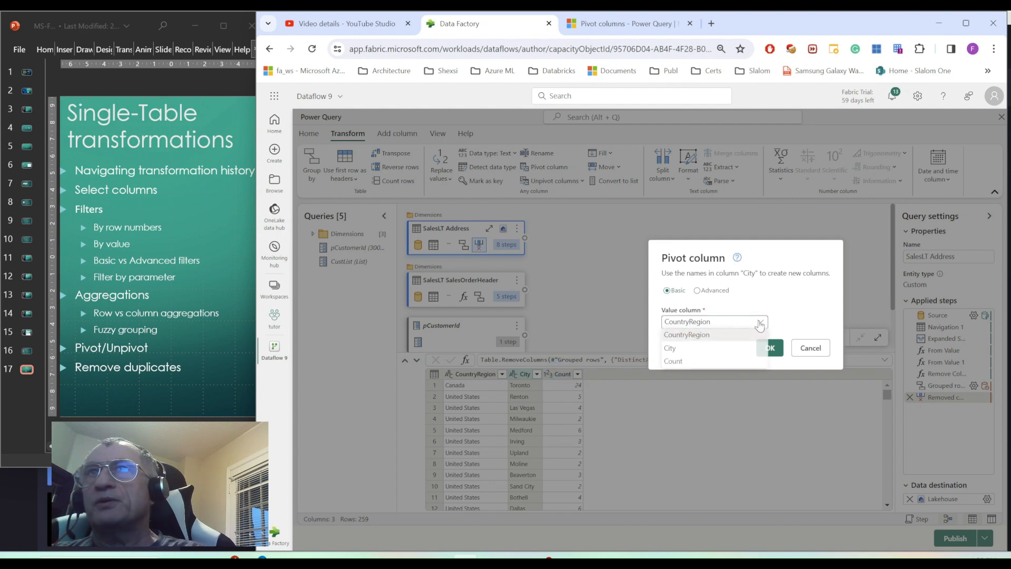
left_click(682, 366)
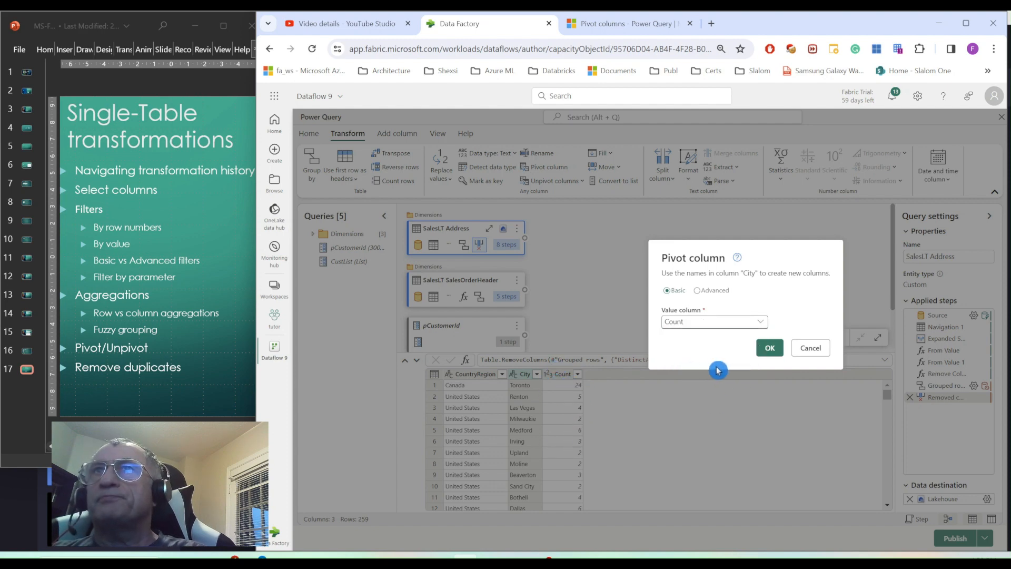
left_click(768, 349)
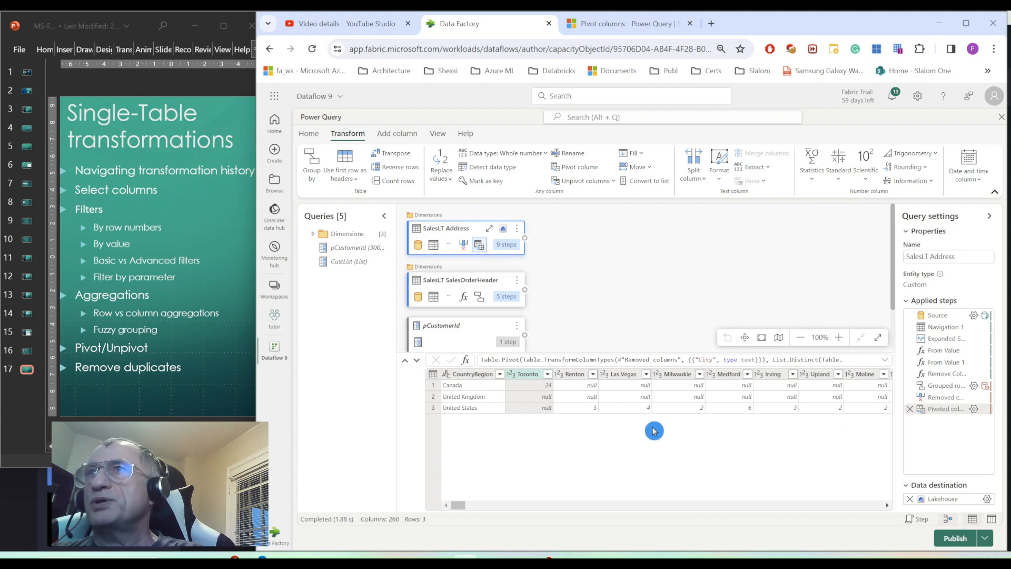
Edit the pivoted column step in Advanced mode to aggregate the Count values with Sum.
left_click(973, 410)
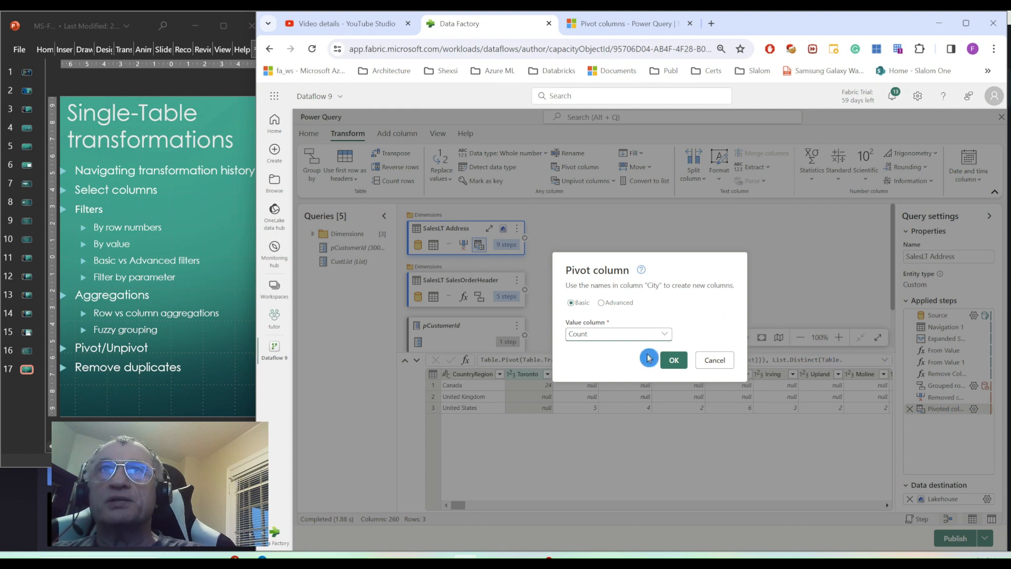
left_click(602, 303)
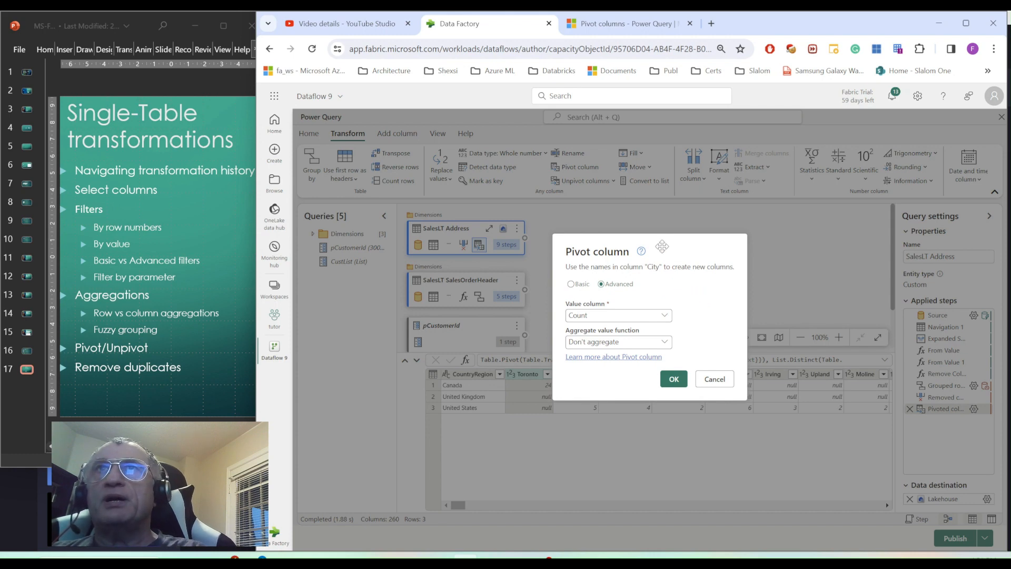
left_click_drag(662, 246, 747, 223)
left_click(687, 287)
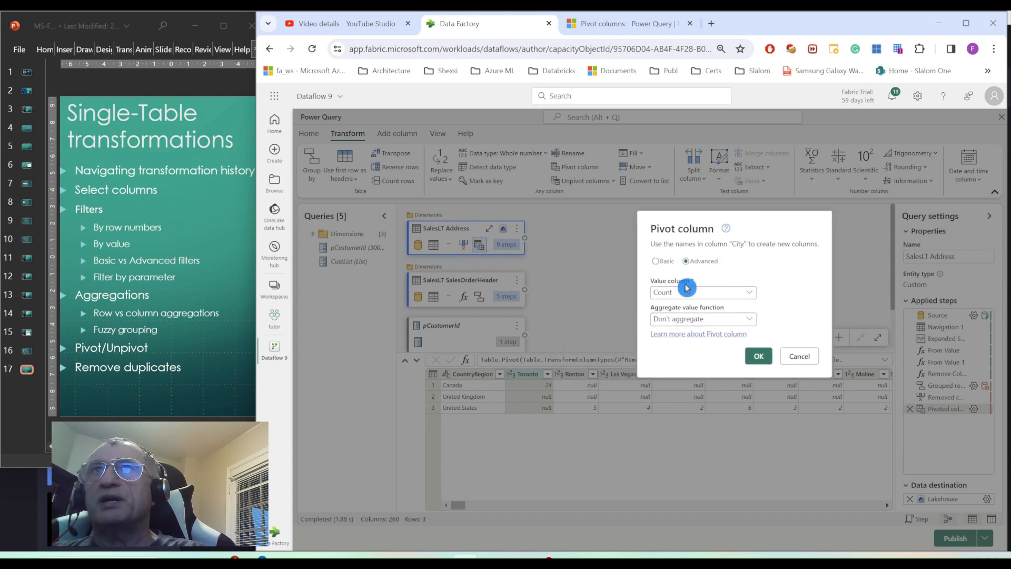
left_click(748, 320)
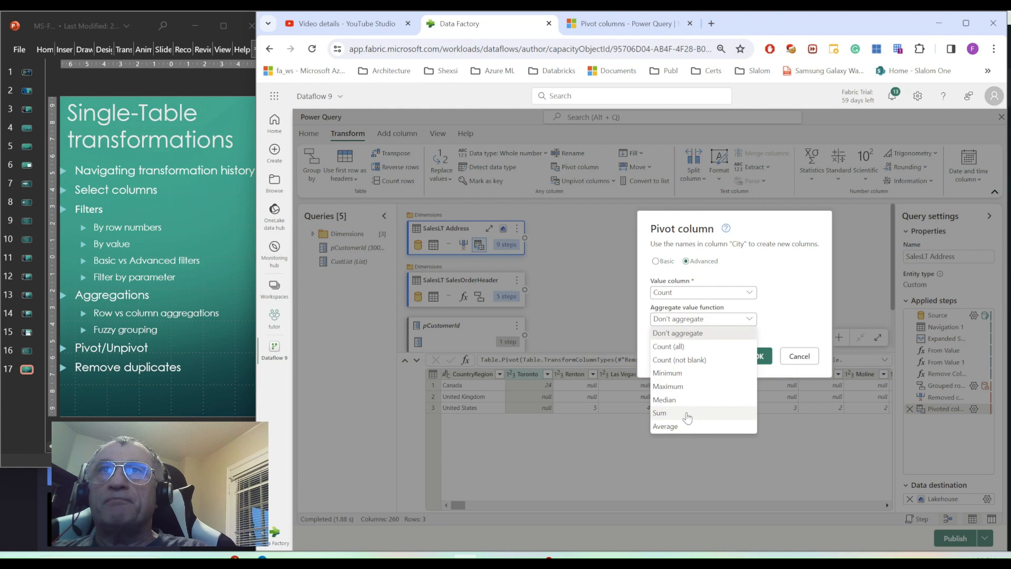
left_click(670, 418)
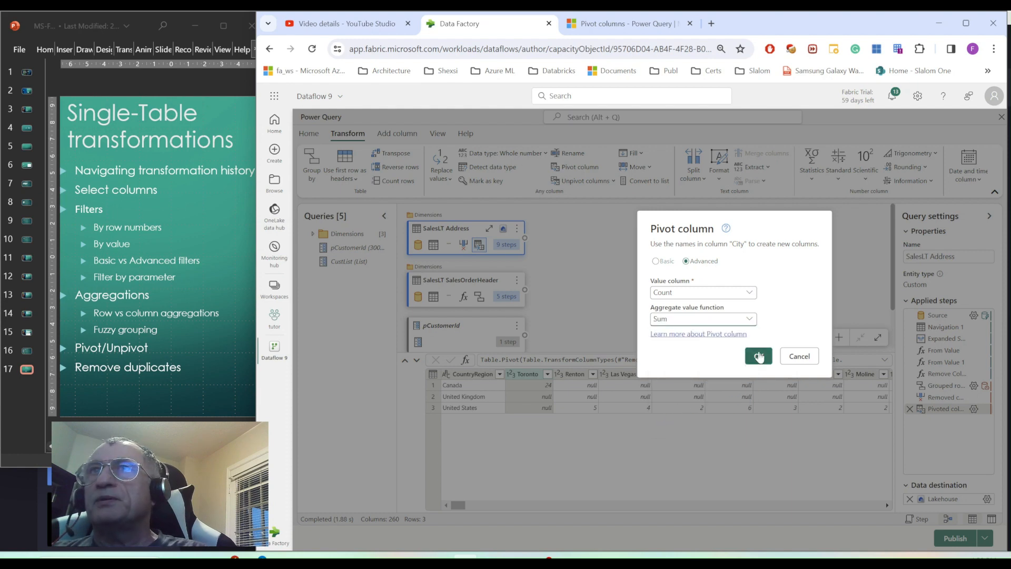
left_click(759, 356)
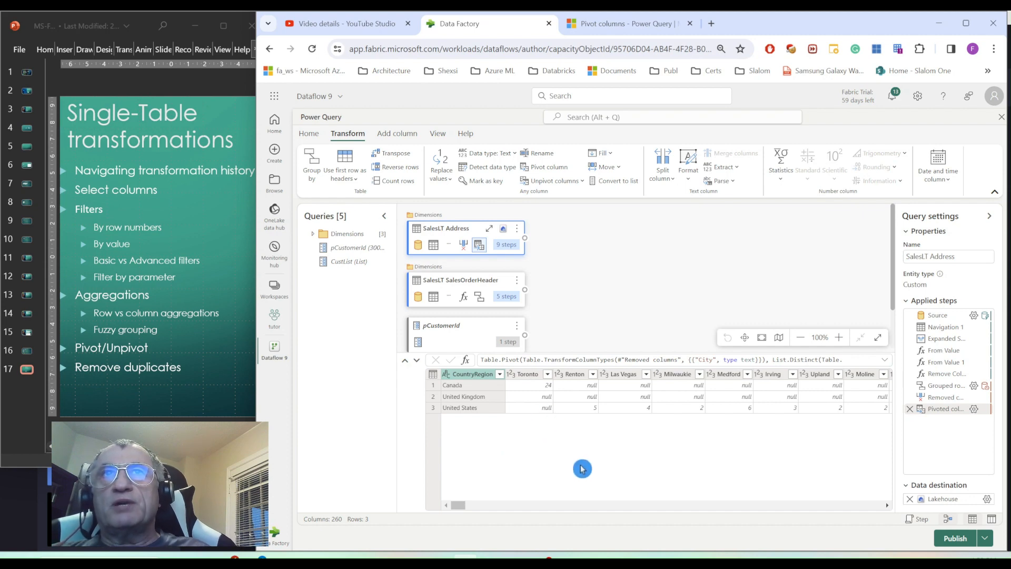
Unpivot all the city columns, from Toronto through the last column of the pivoted table.
left_click(529, 375)
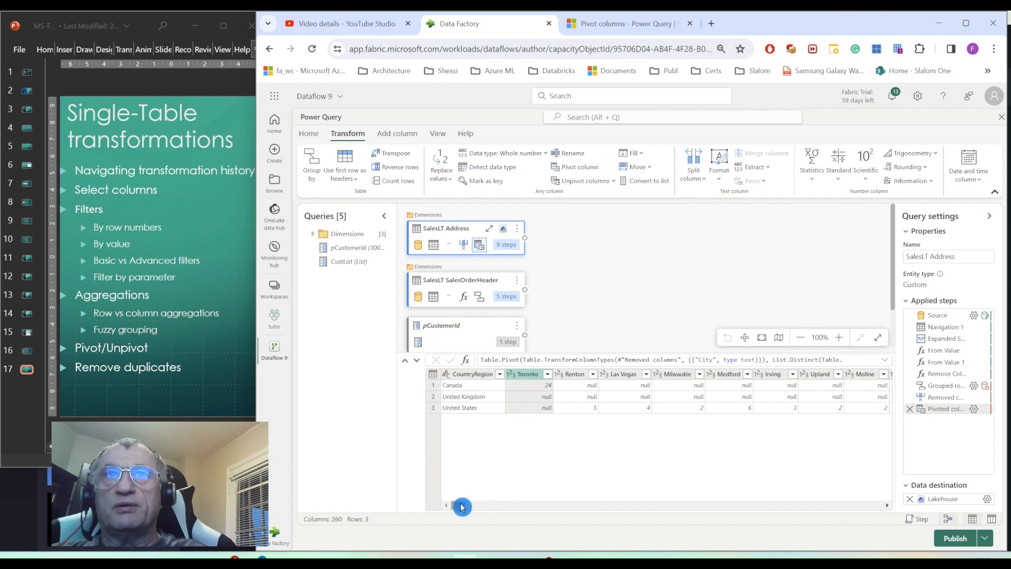
left_click_drag(463, 504, 901, 496)
left_click(863, 375, "shift")
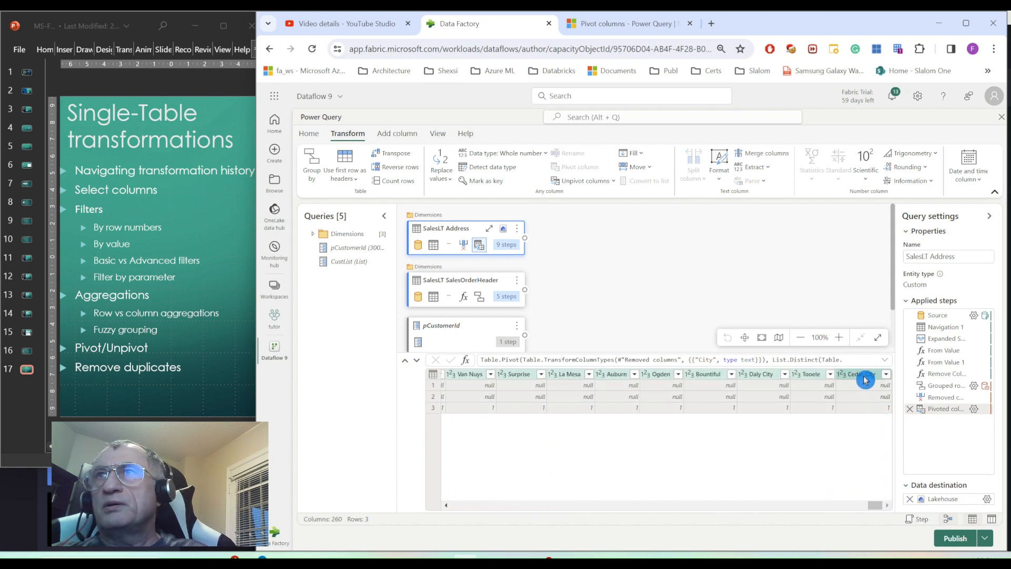
left_click(586, 175)
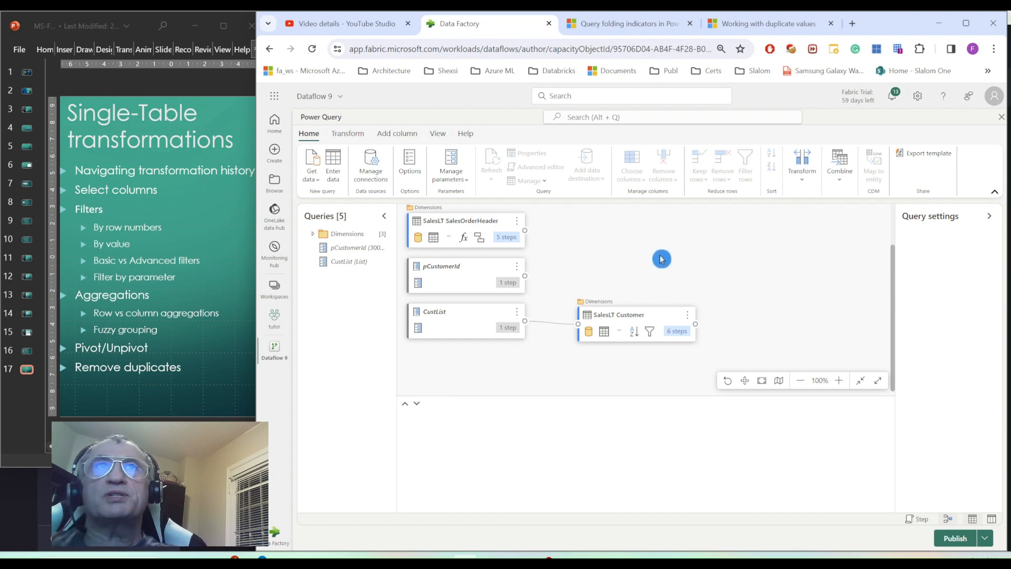
Reopen the SalesLT Address query and delete its unpivoted columns step.
left_click(454, 222)
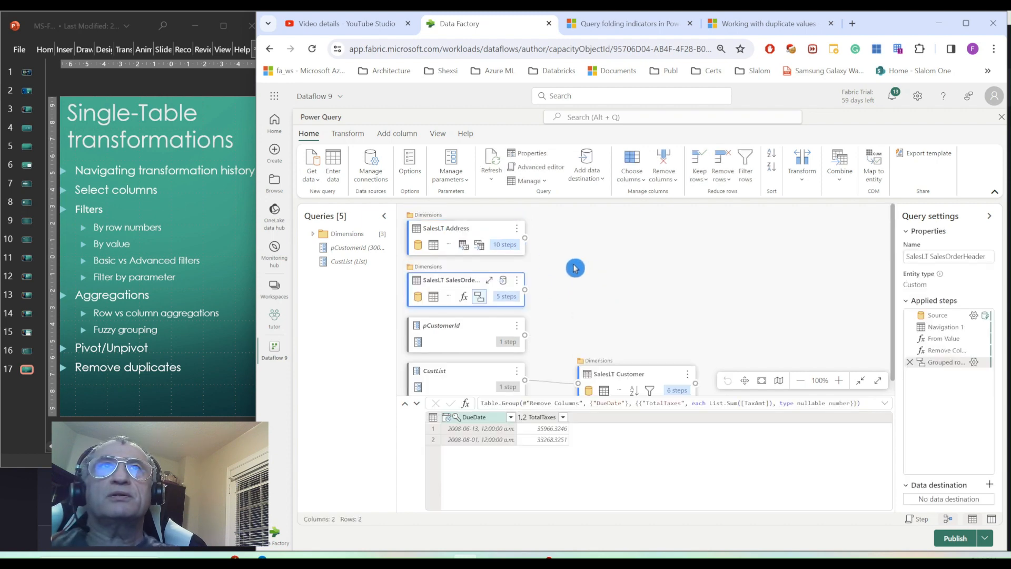
left_click(476, 236)
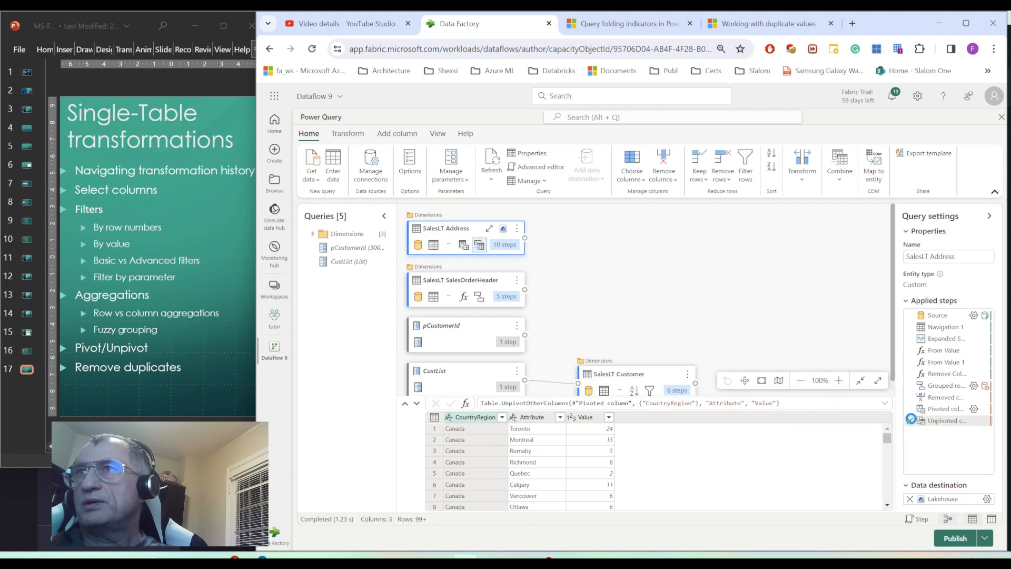
left_click(910, 418)
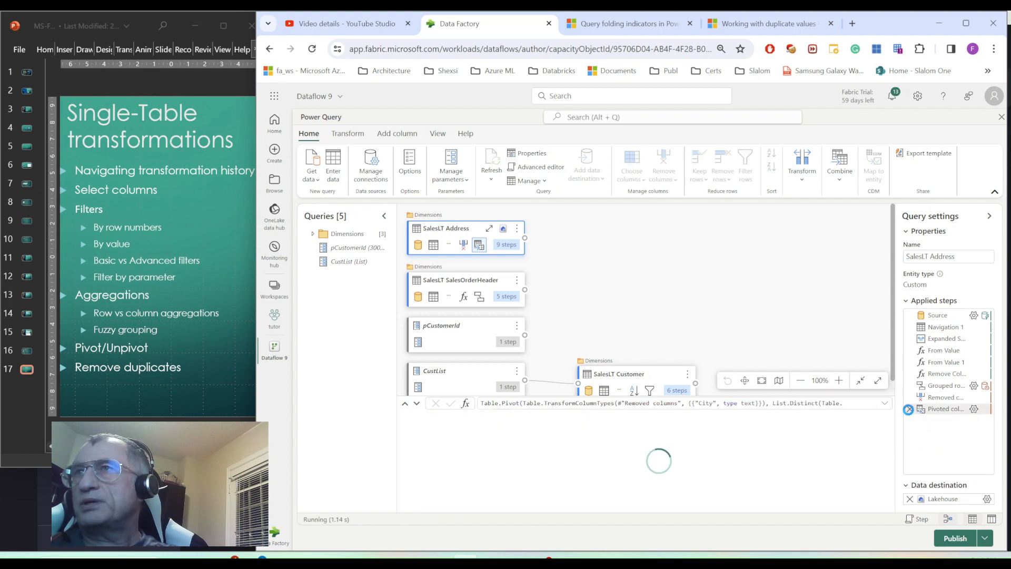
Delete the pivoted column, removed columns and grouped rows steps from the SalesLT Address query.
left_click(908, 409)
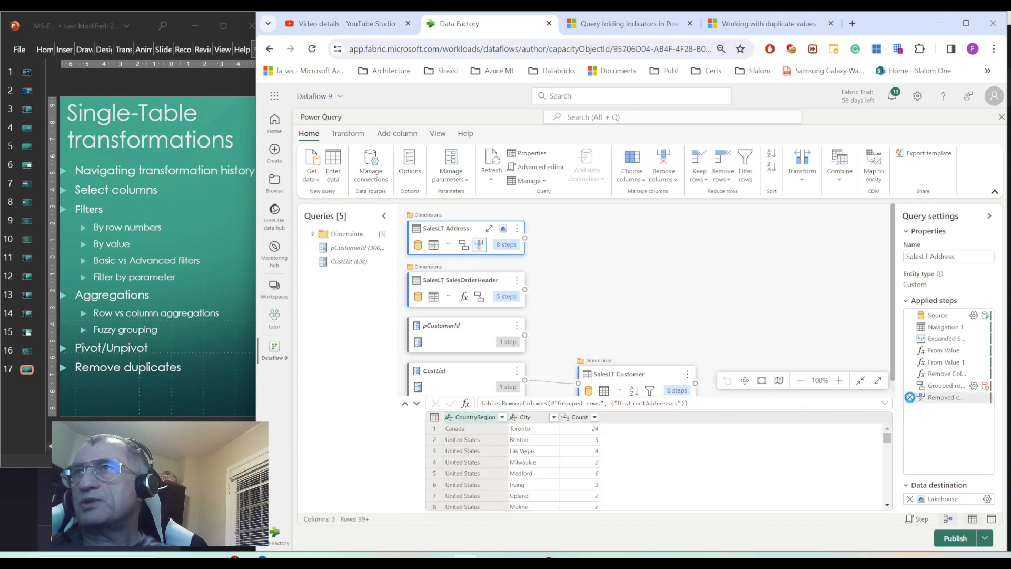
left_click(910, 397)
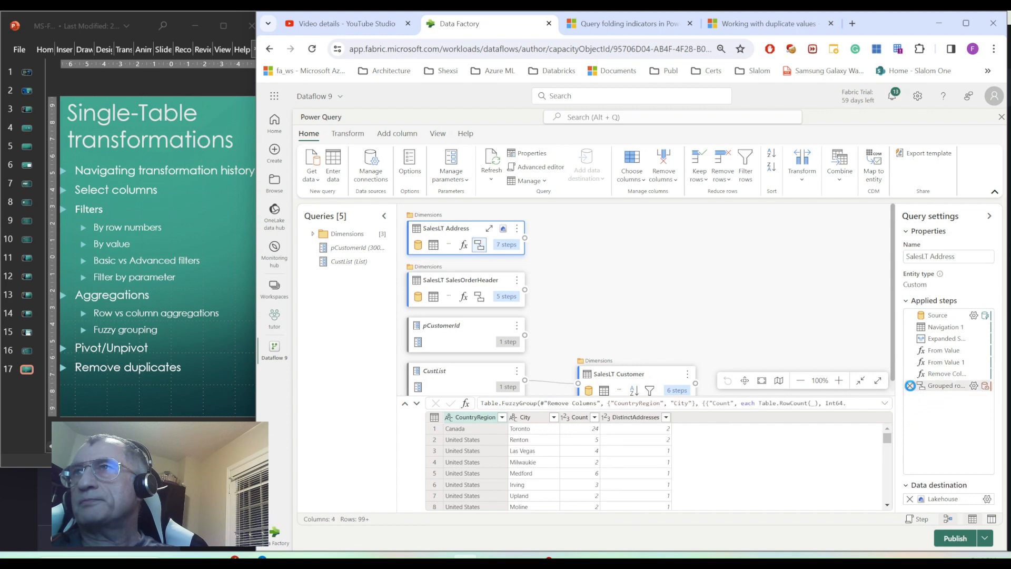
left_click(909, 385)
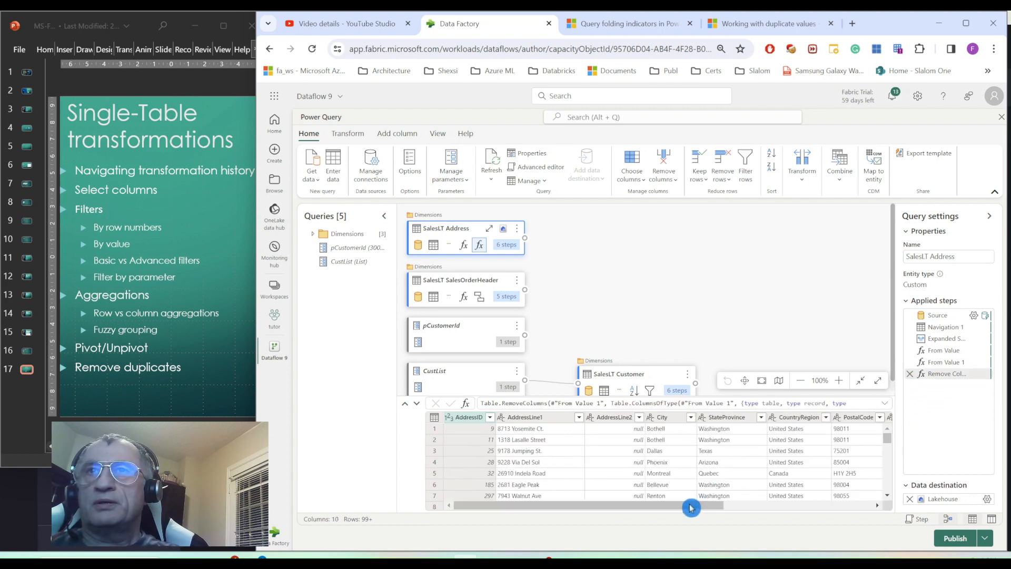
Sort the SalesLT Address rows by the City column in ascending order.
left_click_drag(690, 504, 718, 500)
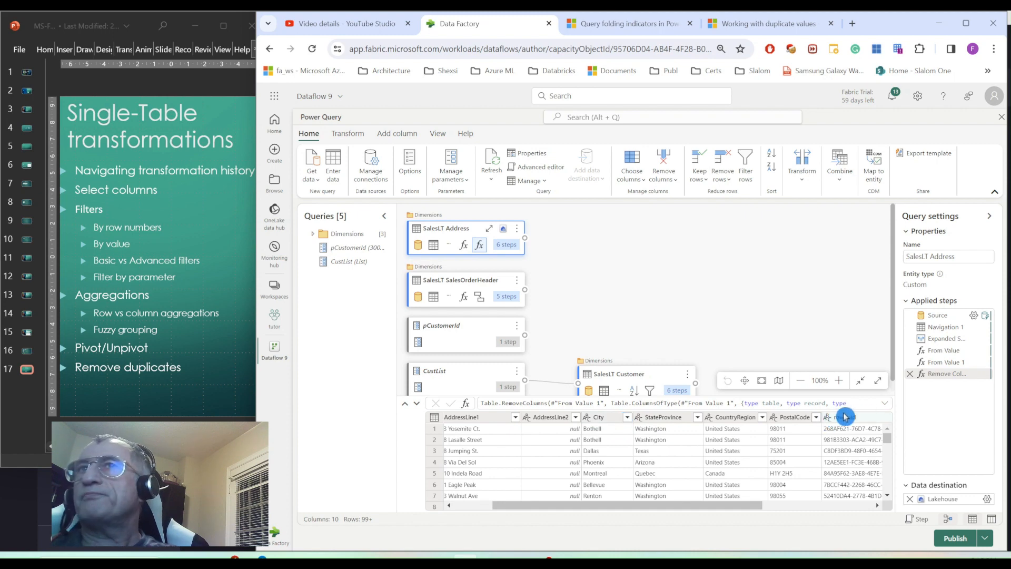
left_click(628, 418)
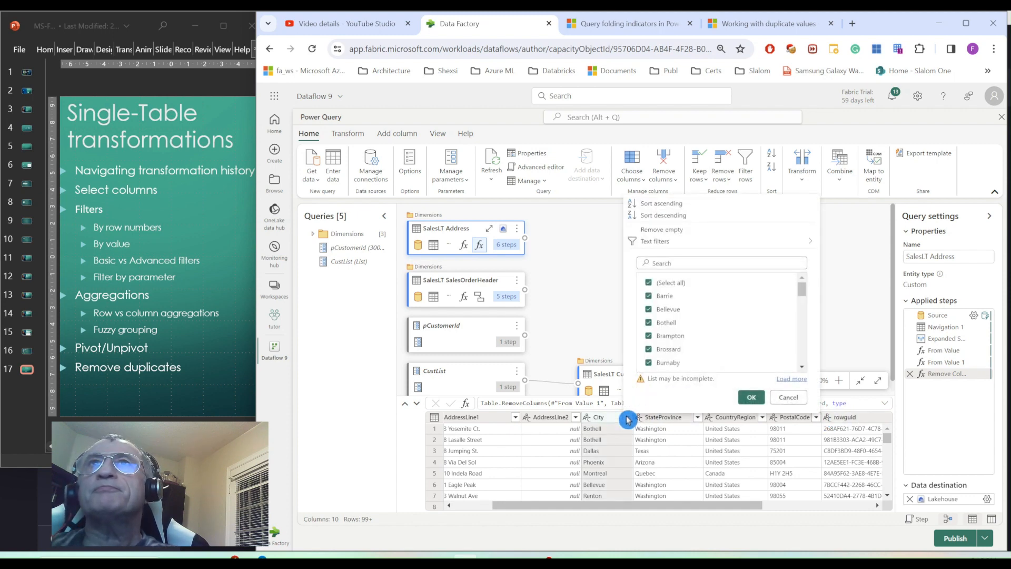
left_click(656, 204)
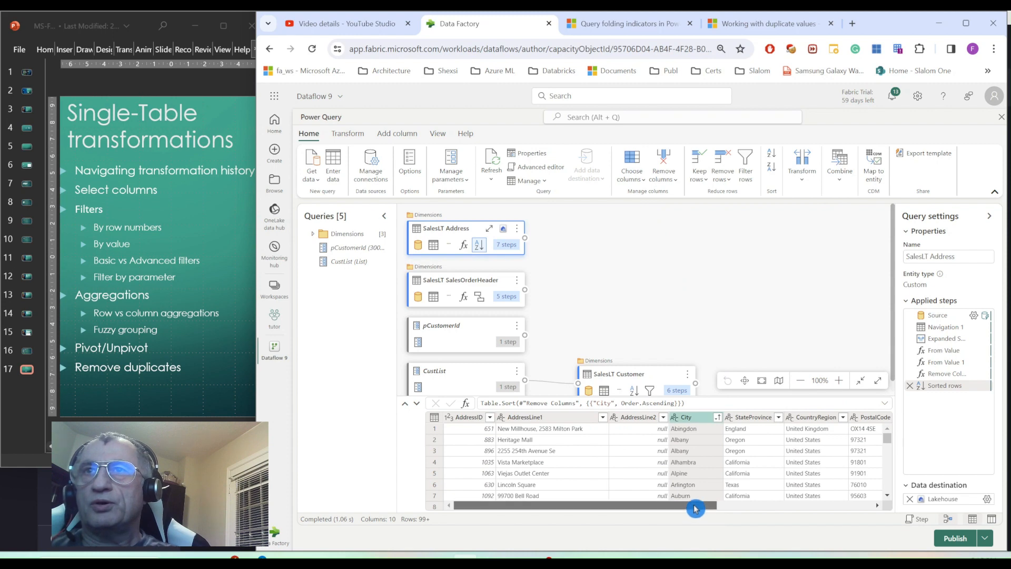
Remove all columns other than City, StateProvince and CountryRegion from the address table.
left_click_drag(695, 507, 799, 504)
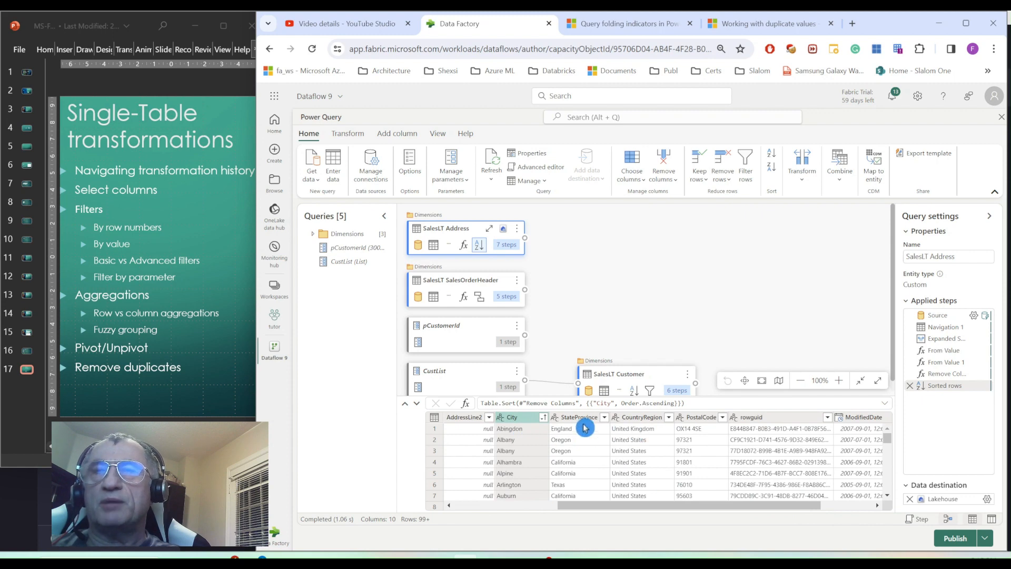
left_click(633, 421)
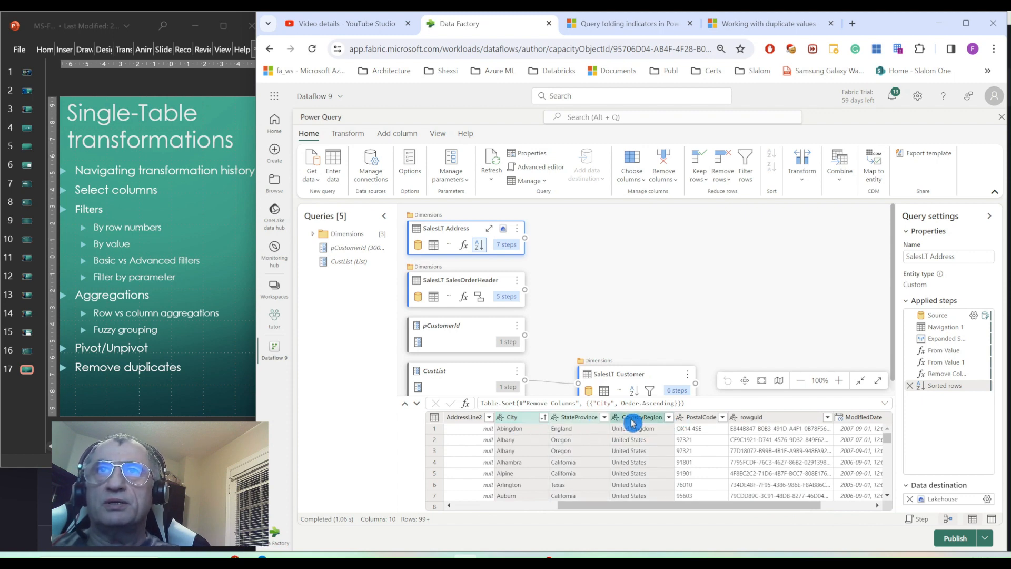
right_click(634, 420)
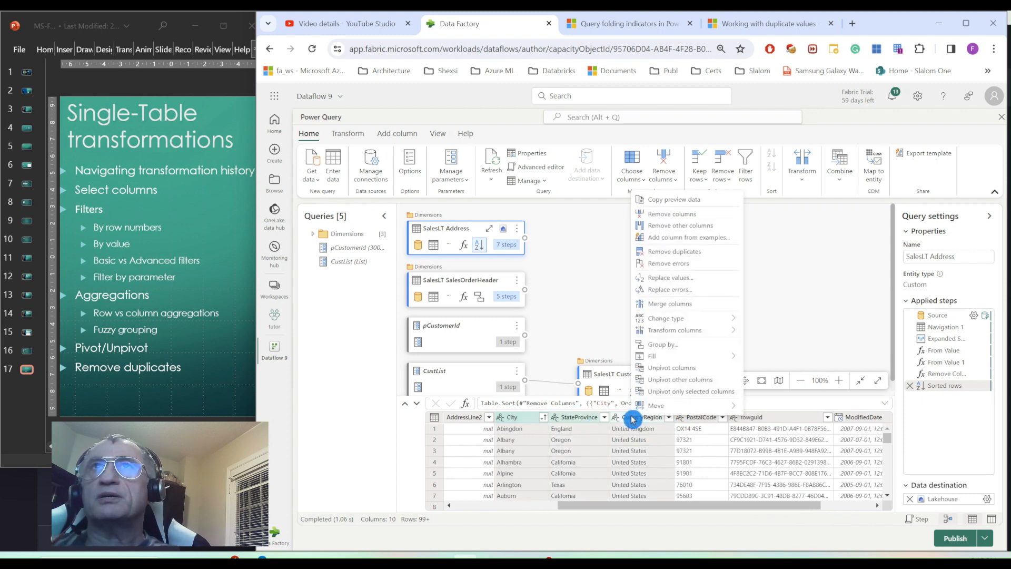
left_click(654, 227)
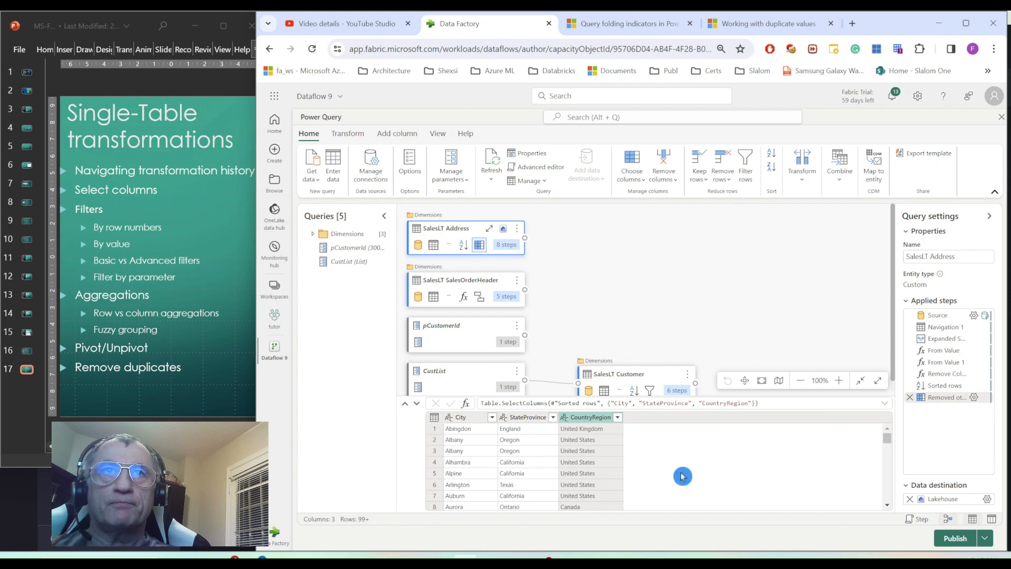
Remove duplicate rows based on the City, StateProvince and CountryRegion columns together.
left_click(531, 474)
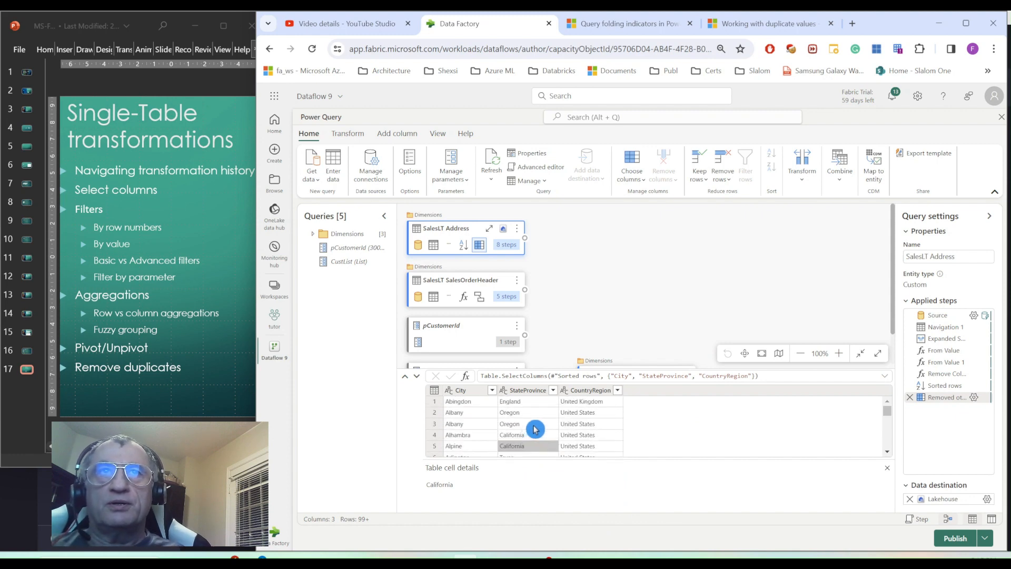
left_click(462, 393)
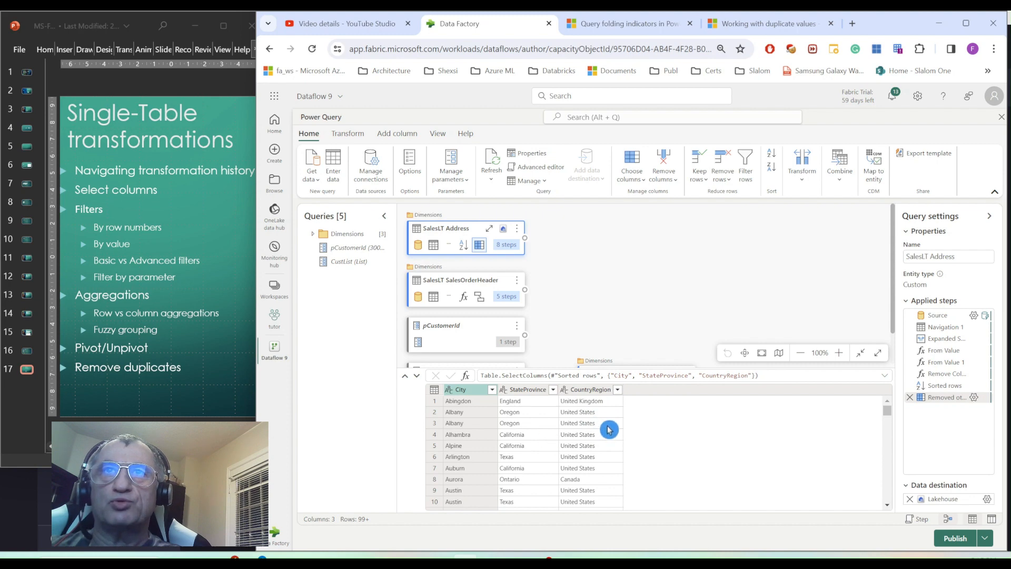
left_click(587, 390, "shift")
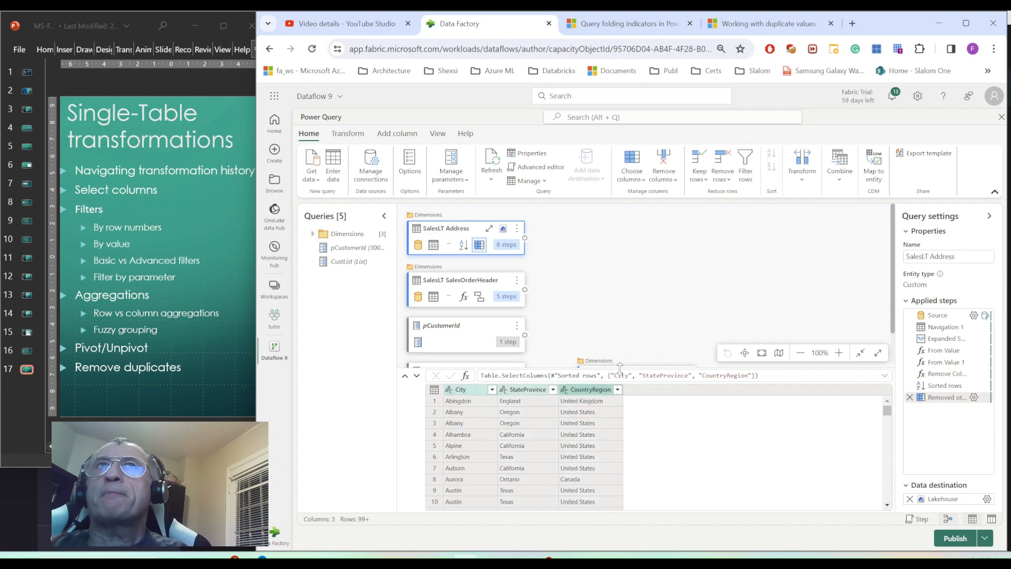
left_click(731, 183)
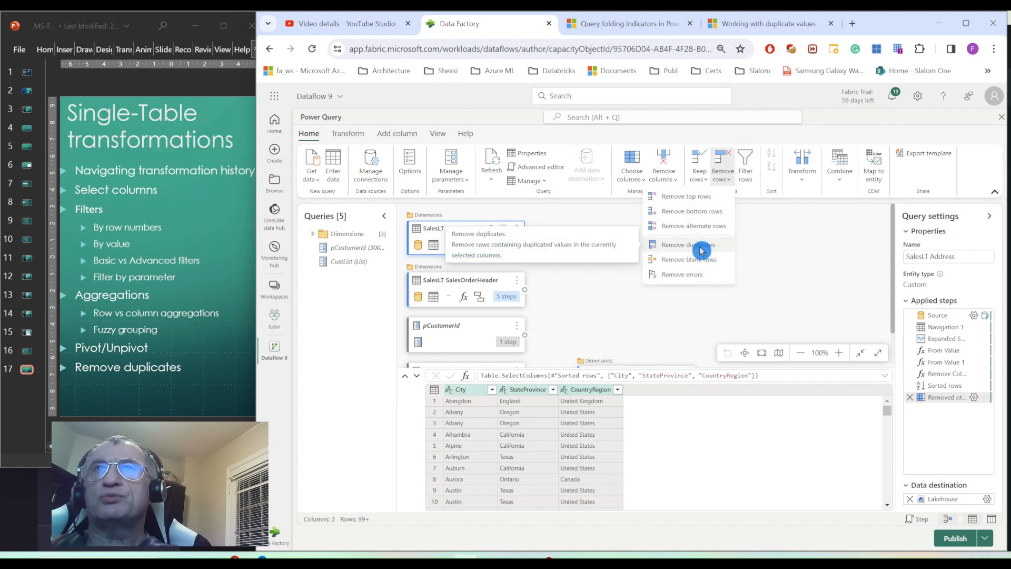
left_click(699, 245)
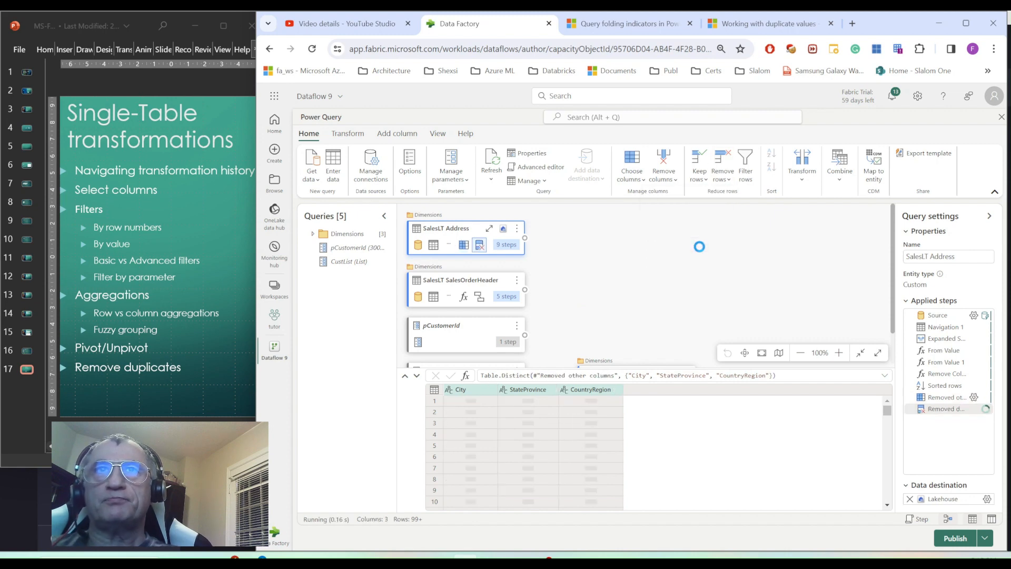